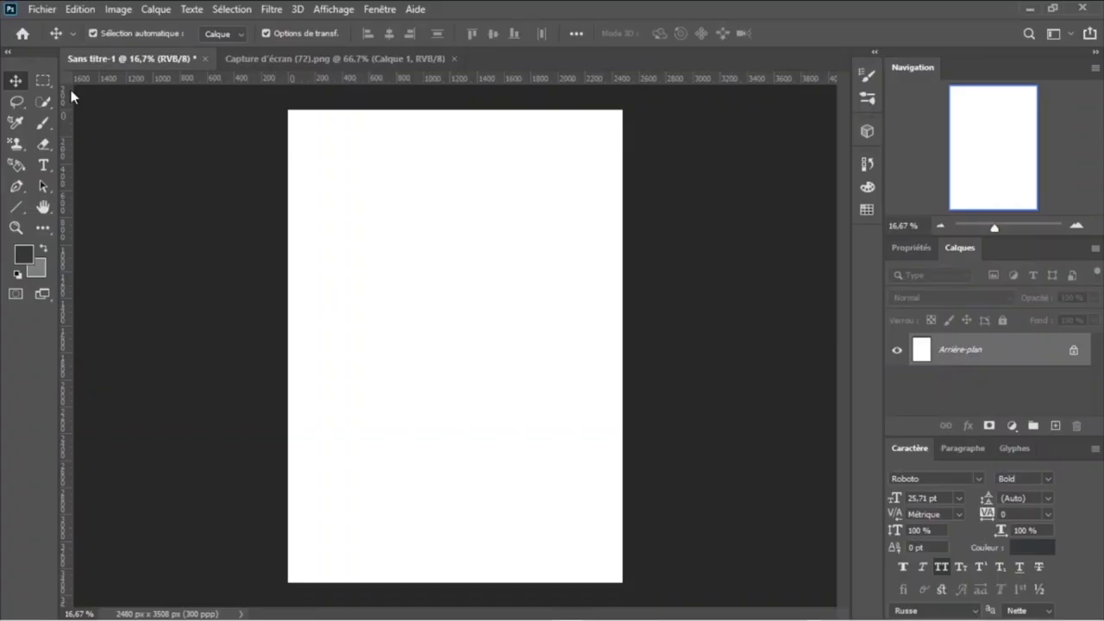
# - Create a new document from the A4 preset: 210 × 297 mm, 300 px/inch, white background
pyautogui.click(41, 9)
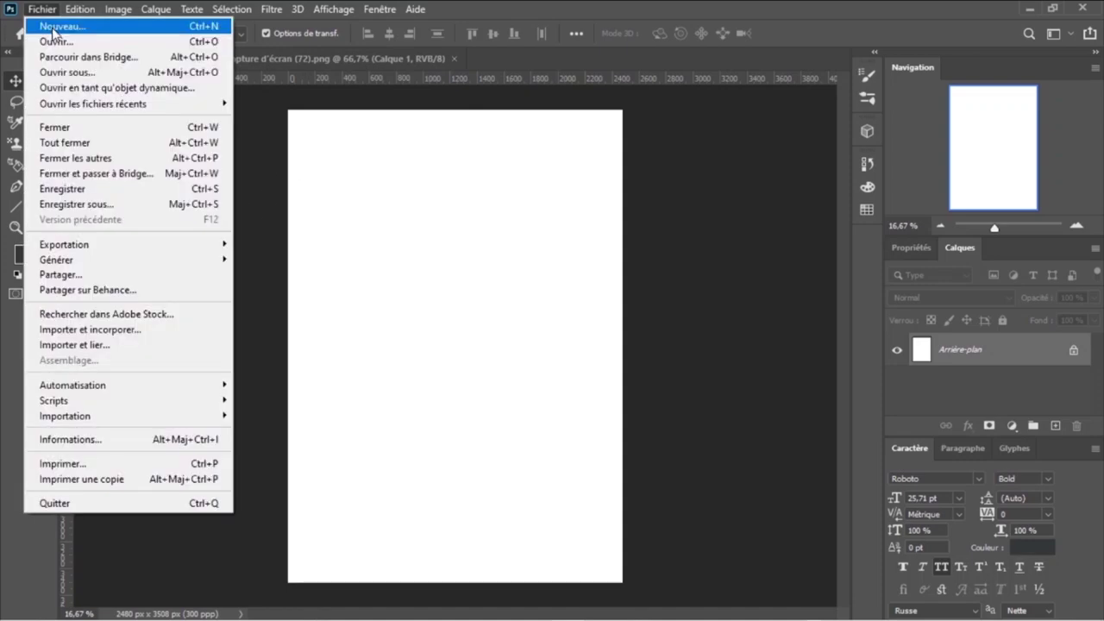
pyautogui.click(55, 26)
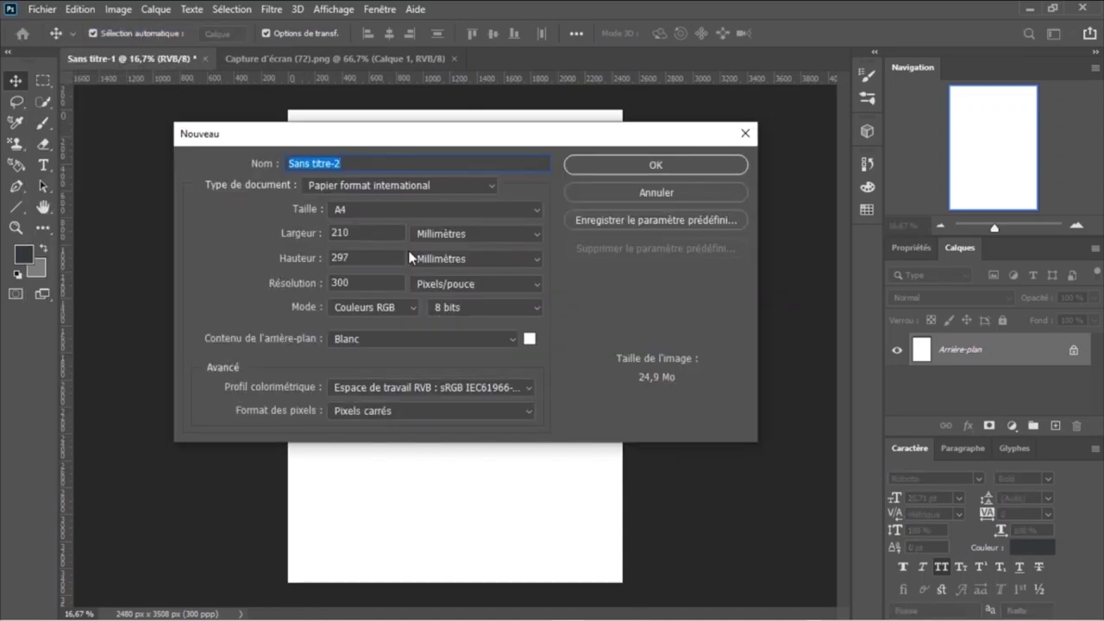
pyautogui.click(388, 209)
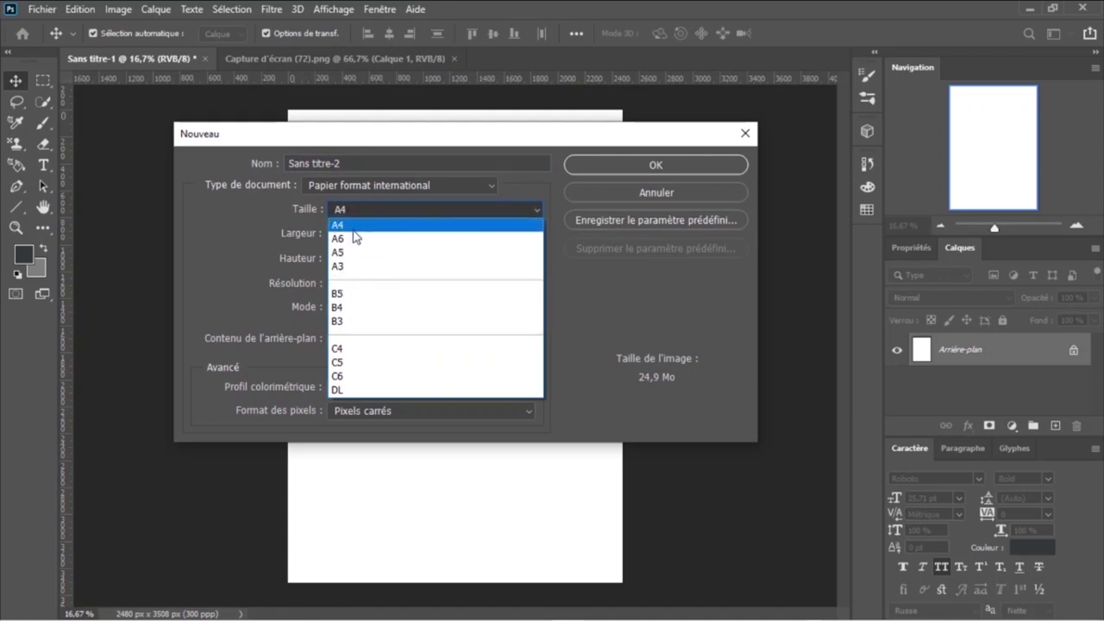
pyautogui.click(354, 226)
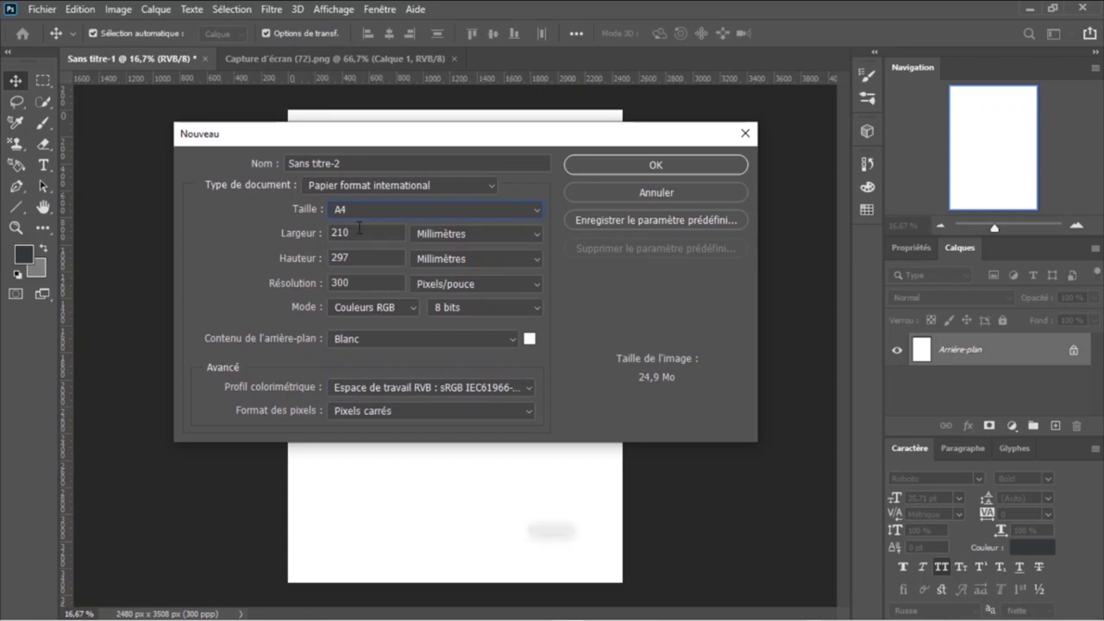
pyautogui.click(654, 167)
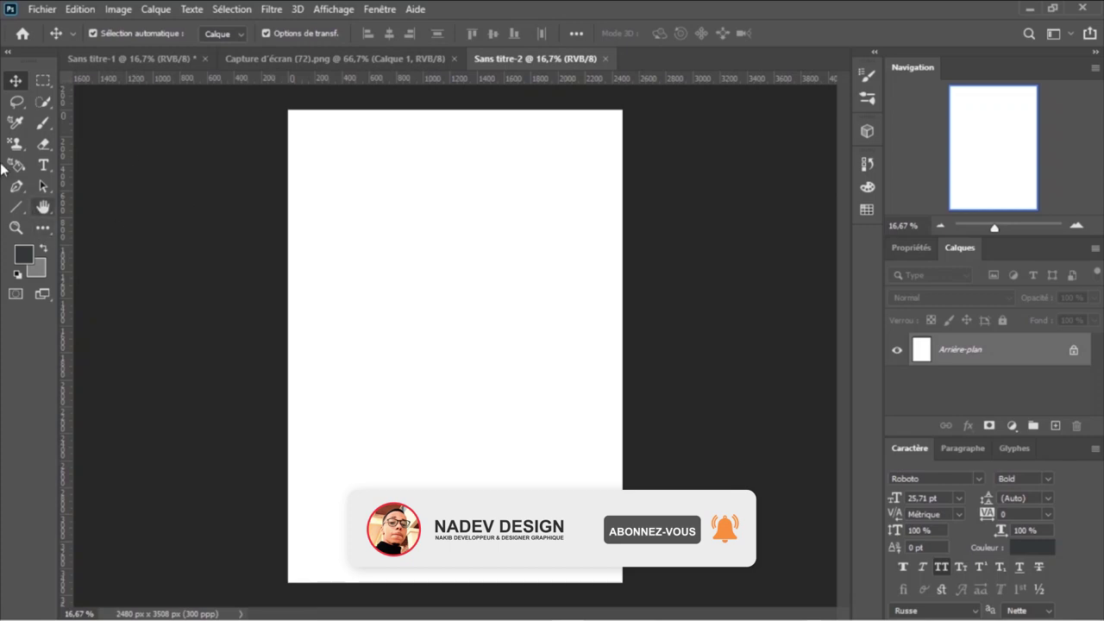
# - Open action-g1ad9f94ca_1920.jpg from the Téléchargements folder
pyautogui.click(38, 10)
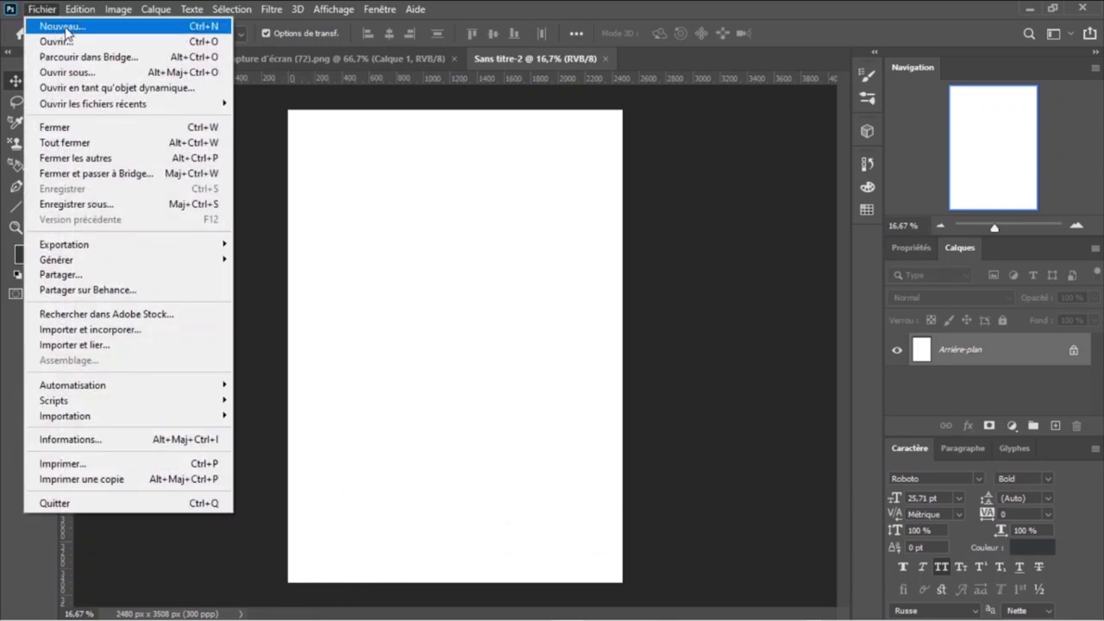
pyautogui.click(54, 43)
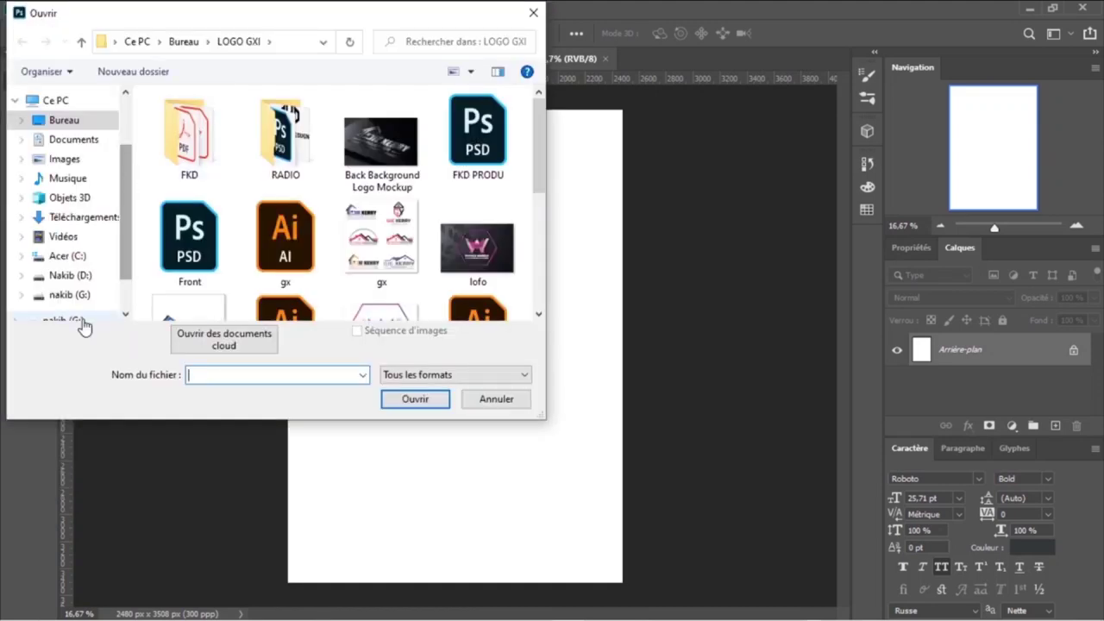
pyautogui.click(69, 219)
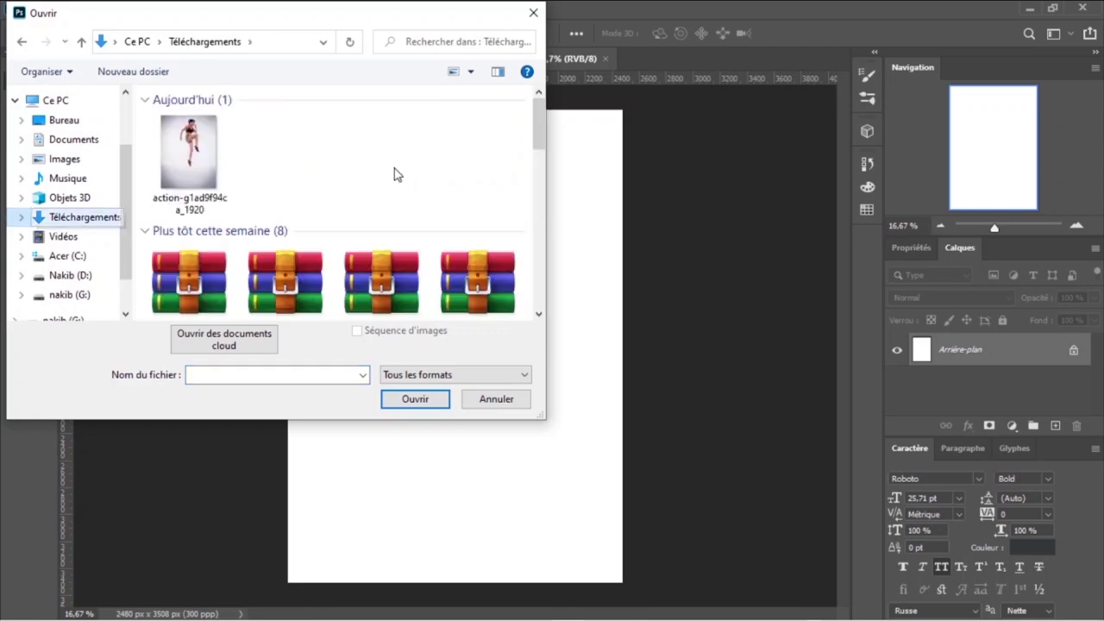
pyautogui.click(204, 160)
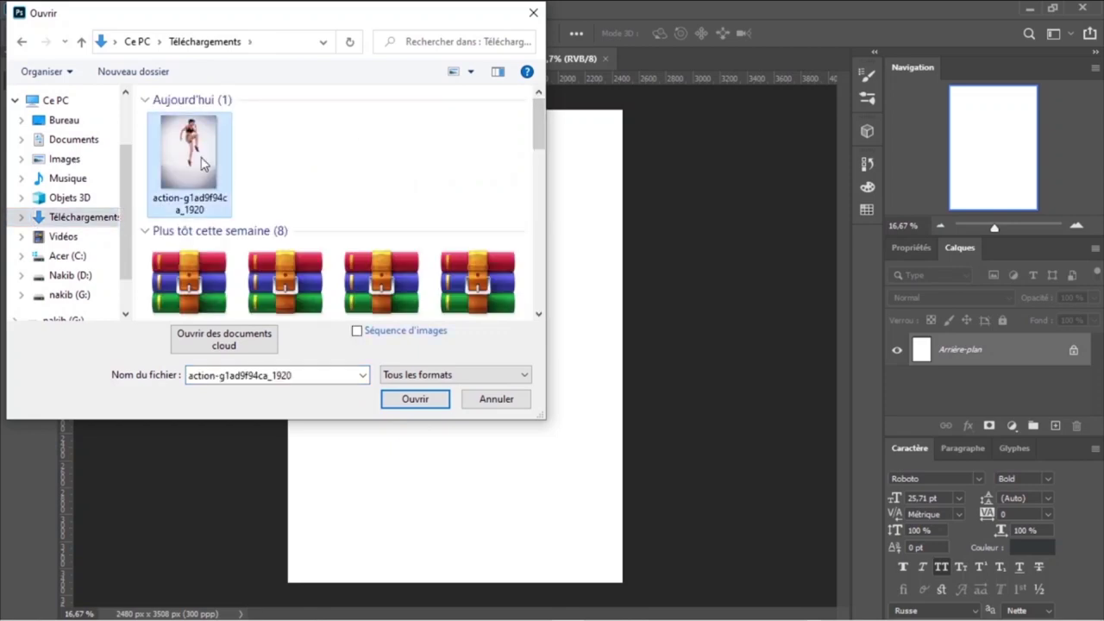
pyautogui.click(429, 402)
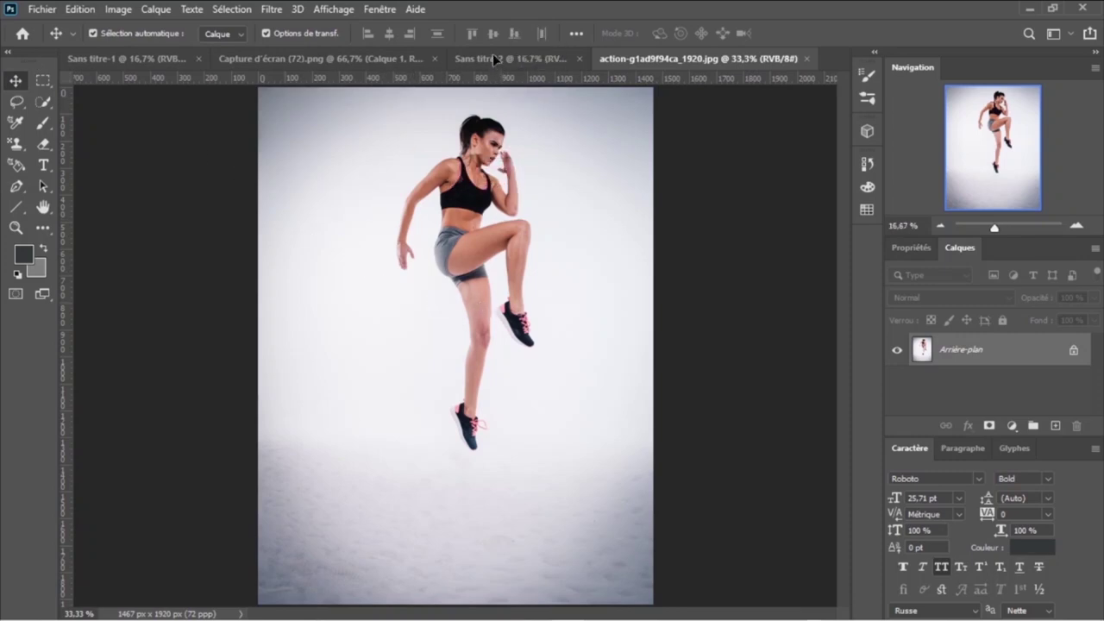
# - Drag the athlete photo into the A4 flyer as Calque 1, scaled to 136.61% and centred
pyautogui.click(494, 57)
pyautogui.moveTo(499, 63)
pyautogui.mouseDown()
pyautogui.moveTo(473, 346)
pyautogui.moveTo(452, 371)
pyautogui.mouseUp()
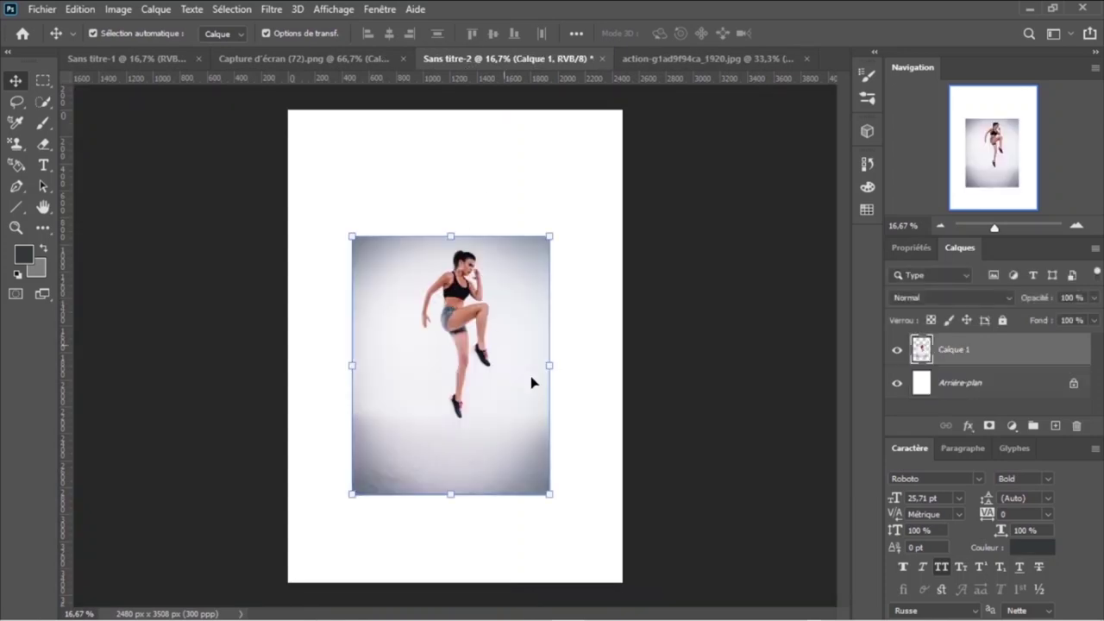
pyautogui.moveTo(608, 374); pyautogui.dragTo(622, 367)
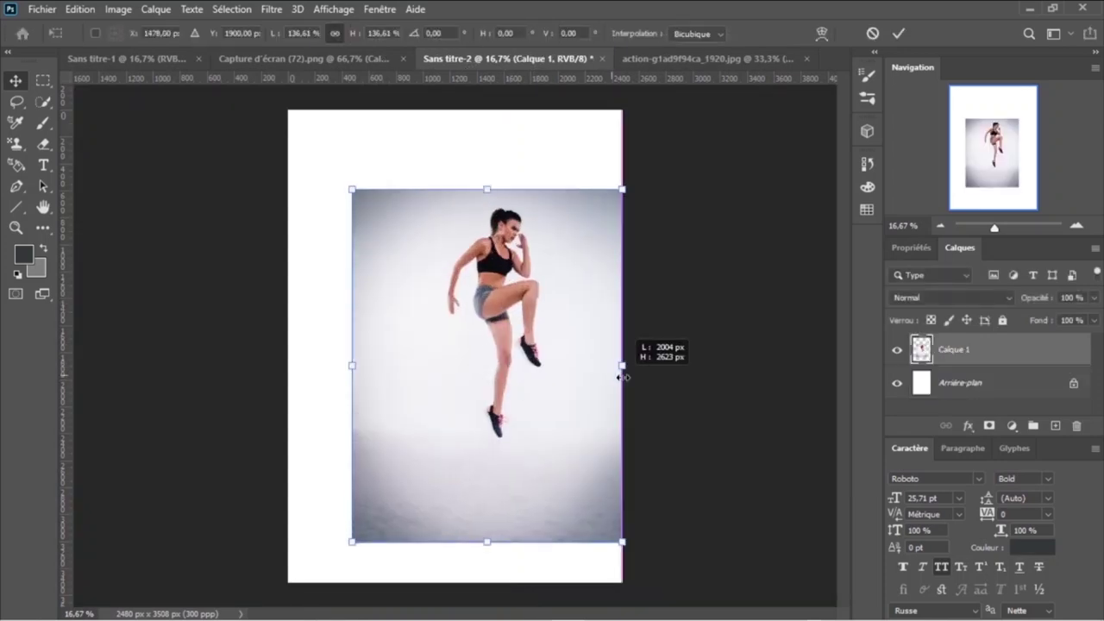
pyautogui.moveTo(489, 371); pyautogui.dragTo(491, 361)
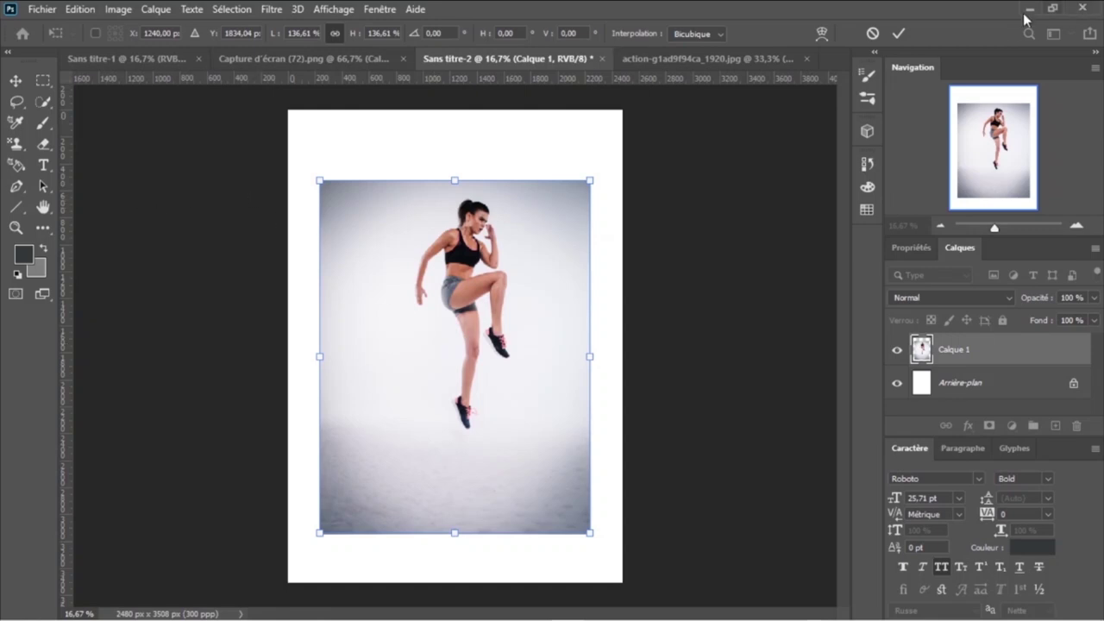
pyautogui.click(898, 33)
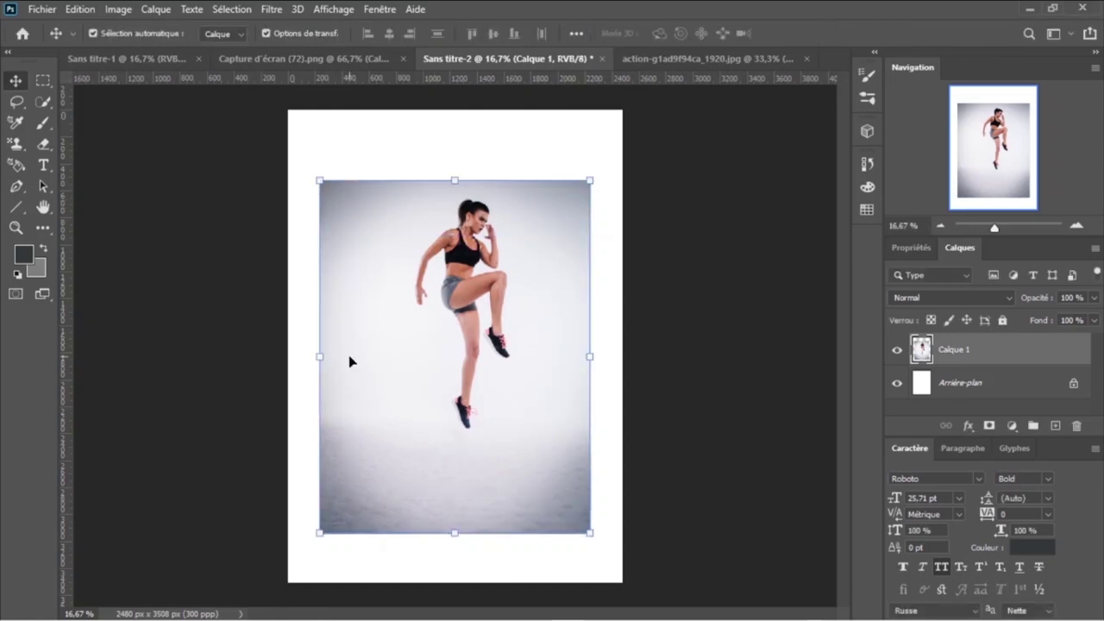
pyautogui.click(44, 80)
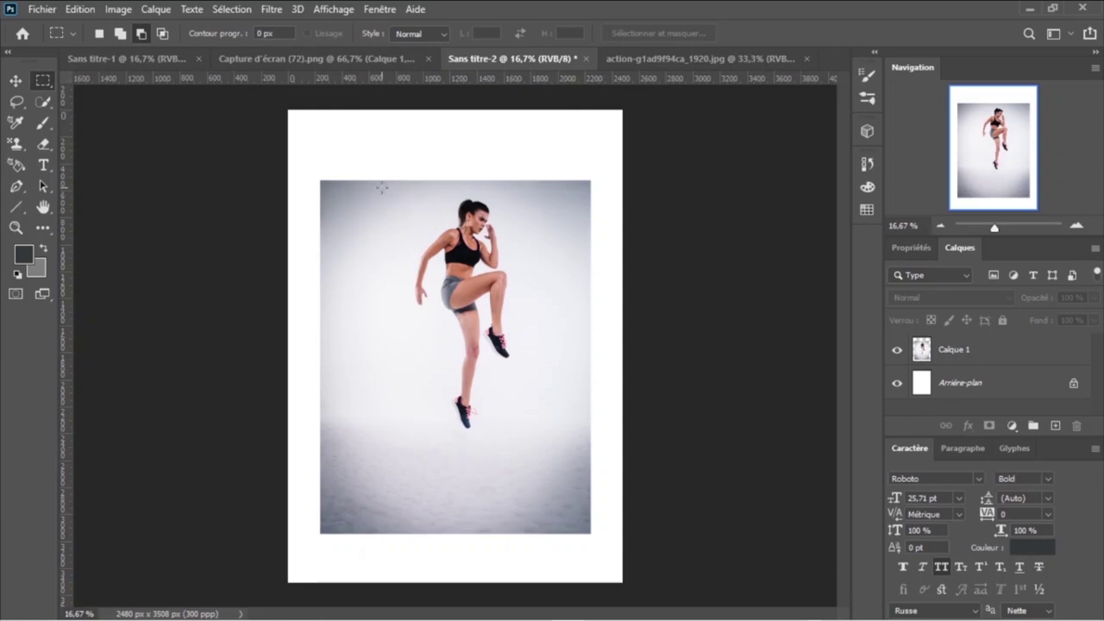
# - Mask Calque 1 to a tall rectangle around the athlete and scale it up to 121.73%
pyautogui.moveTo(382, 187)
pyautogui.mouseDown()
pyautogui.moveTo(556, 475)
pyautogui.moveTo(556, 496)
pyautogui.moveTo(551, 442)
pyautogui.mouseUp()
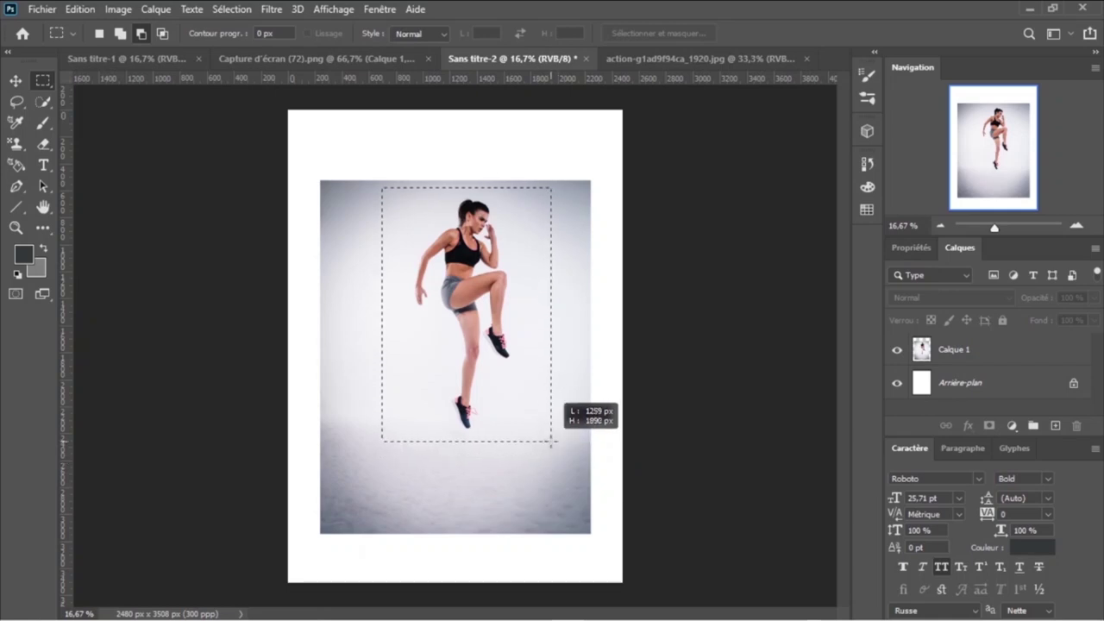
pyautogui.moveTo(551, 442); pyautogui.dragTo(551, 444)
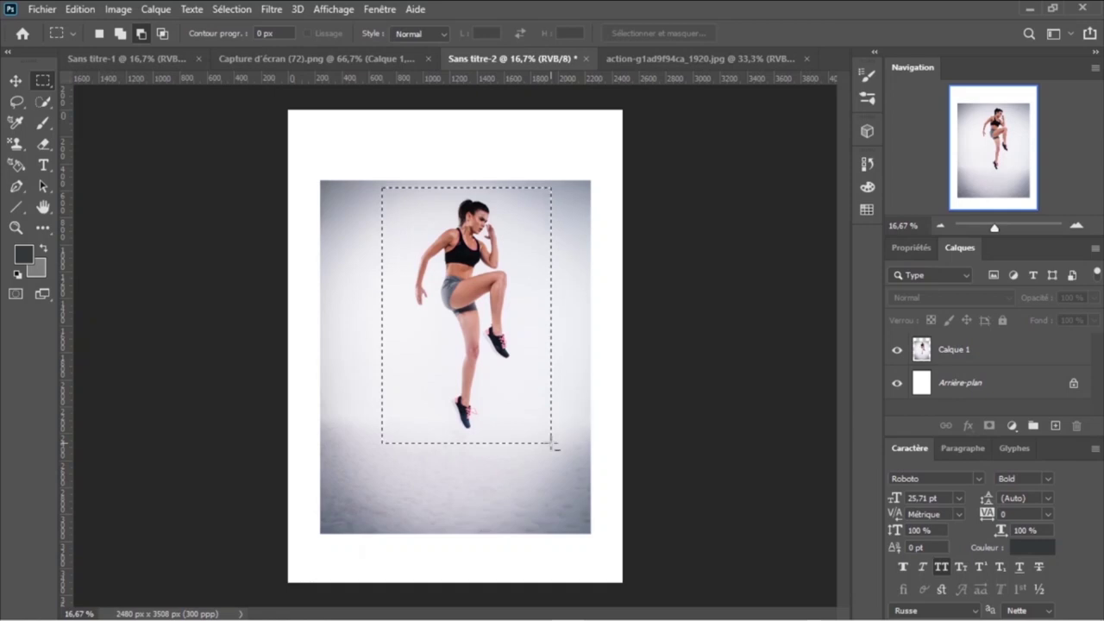
pyautogui.click(945, 349)
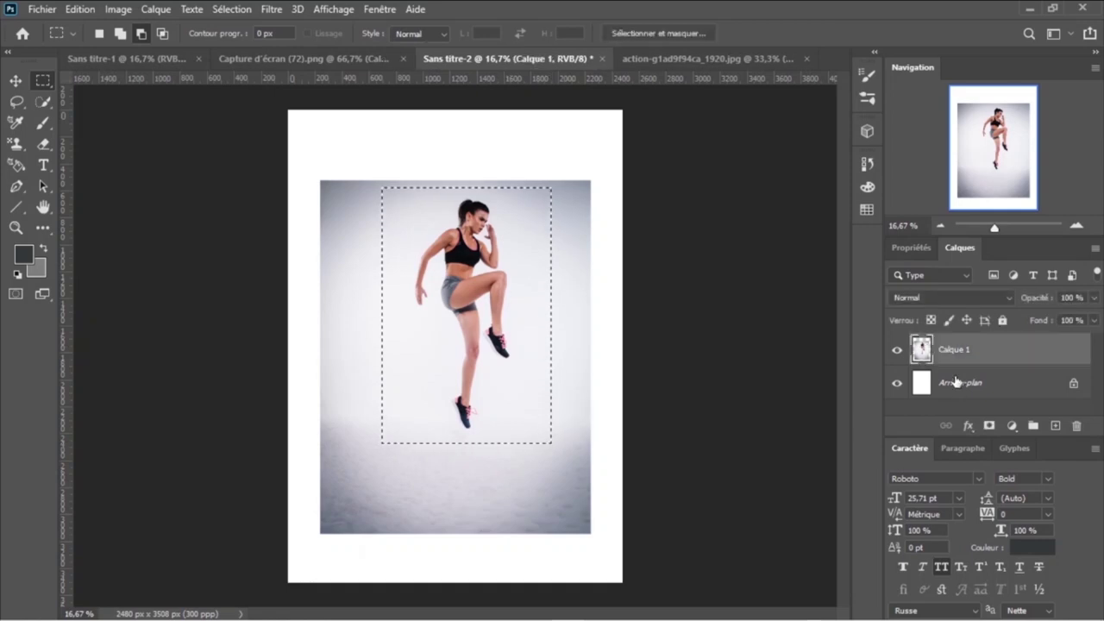
pyautogui.click(989, 425)
pyautogui.hotkey('ctrl', 't')
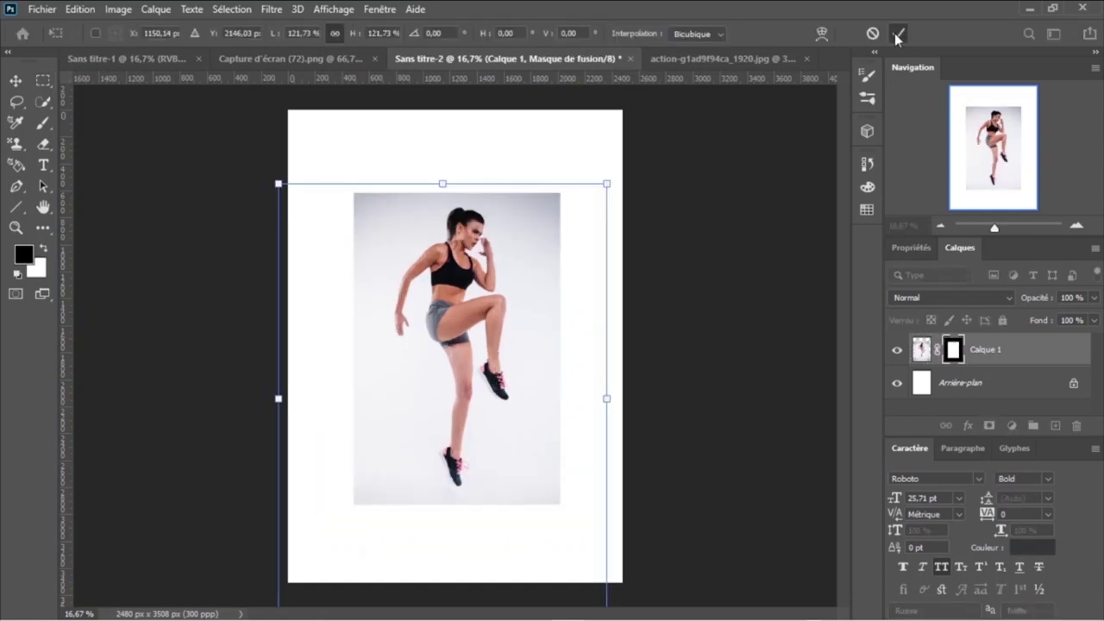
pyautogui.press('Return')
pyautogui.click(811, 220)
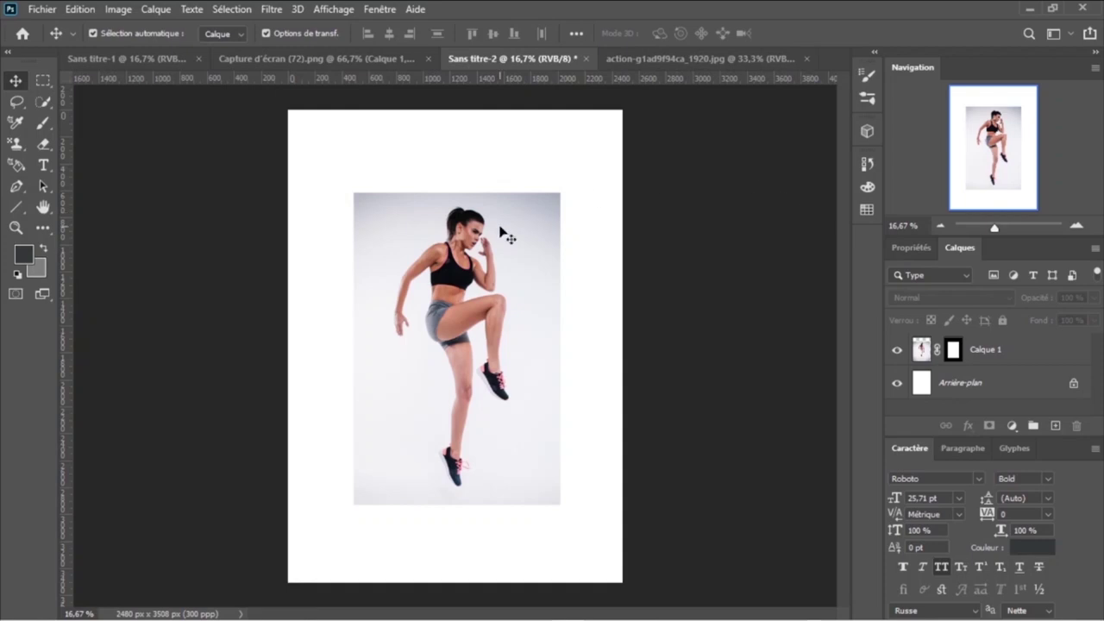
# - Type the bold Roboto heading 'TOTAL BODY' near the page's top-left and shift it right
pyautogui.click(43, 166)
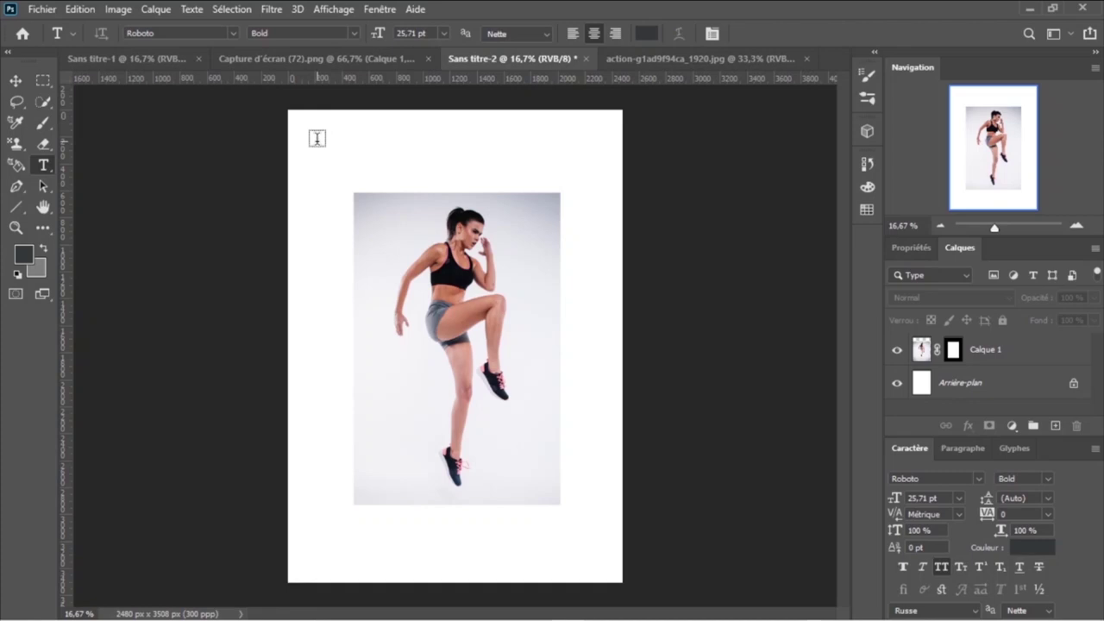
pyautogui.click(317, 138)
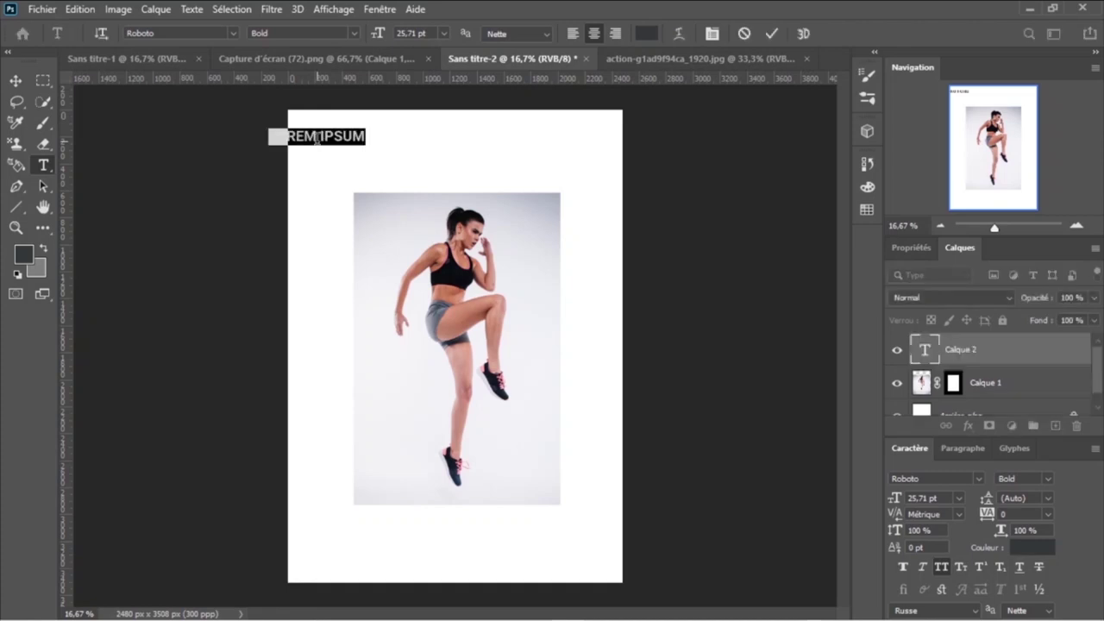
pyautogui.press('BackSpace')
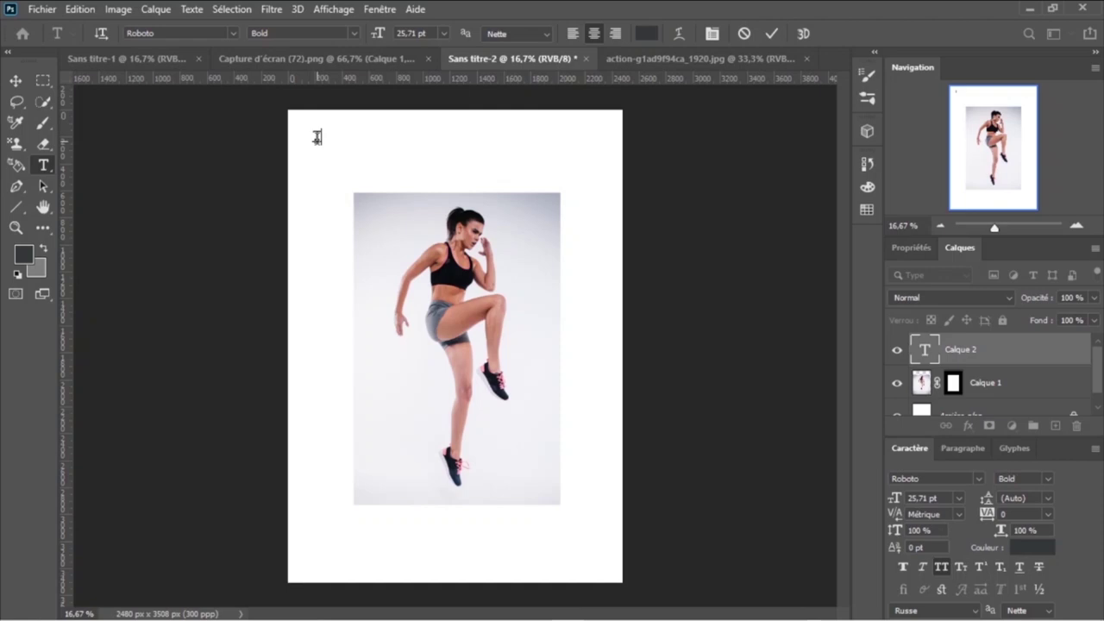
pyautogui.write('TOTAL')
pyautogui.write(' BO')
pyautogui.write('B')
pyautogui.press('BackSpace')
pyautogui.write('DY')
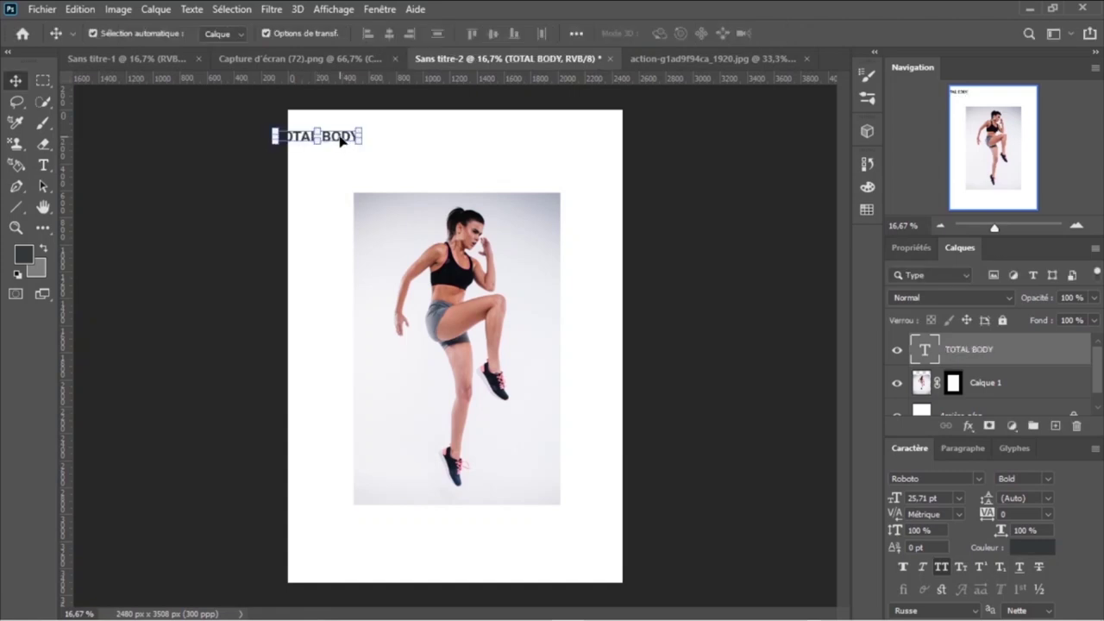
pyautogui.moveTo(340, 138)
pyautogui.mouseDown()
pyautogui.moveTo(402, 141)
pyautogui.moveTo(388, 140)
pyautogui.mouseUp()
# - Add a second text line 'WORKOUT' and align it flush left directly under TOTAL BODY
pyautogui.click(43, 167)
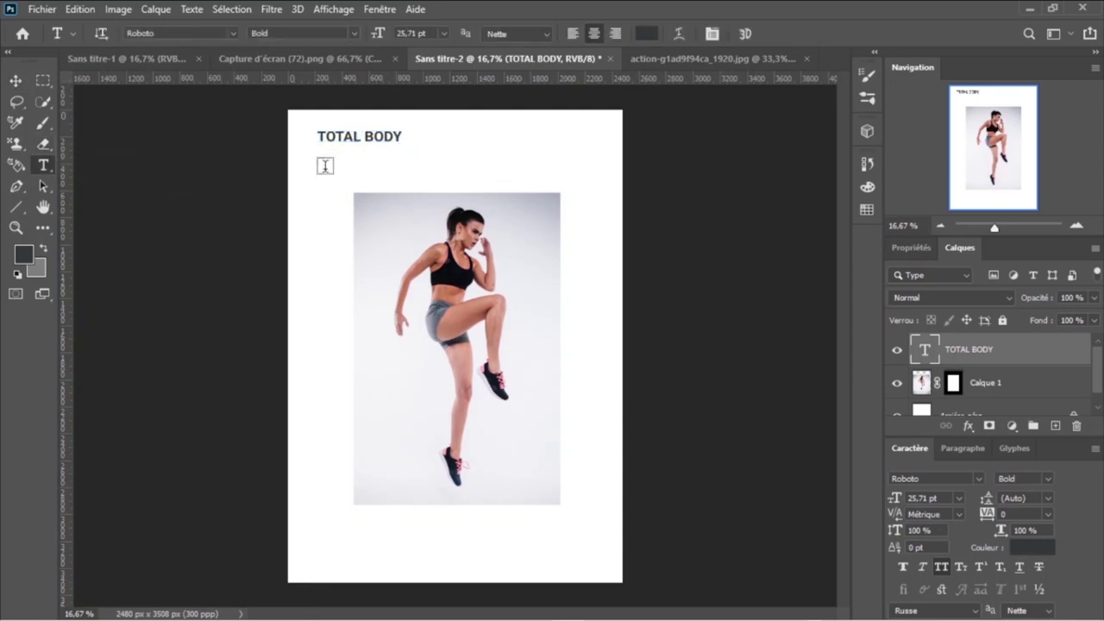
pyautogui.click(325, 166)
pyautogui.press('BackSpace')
pyautogui.write('WO')
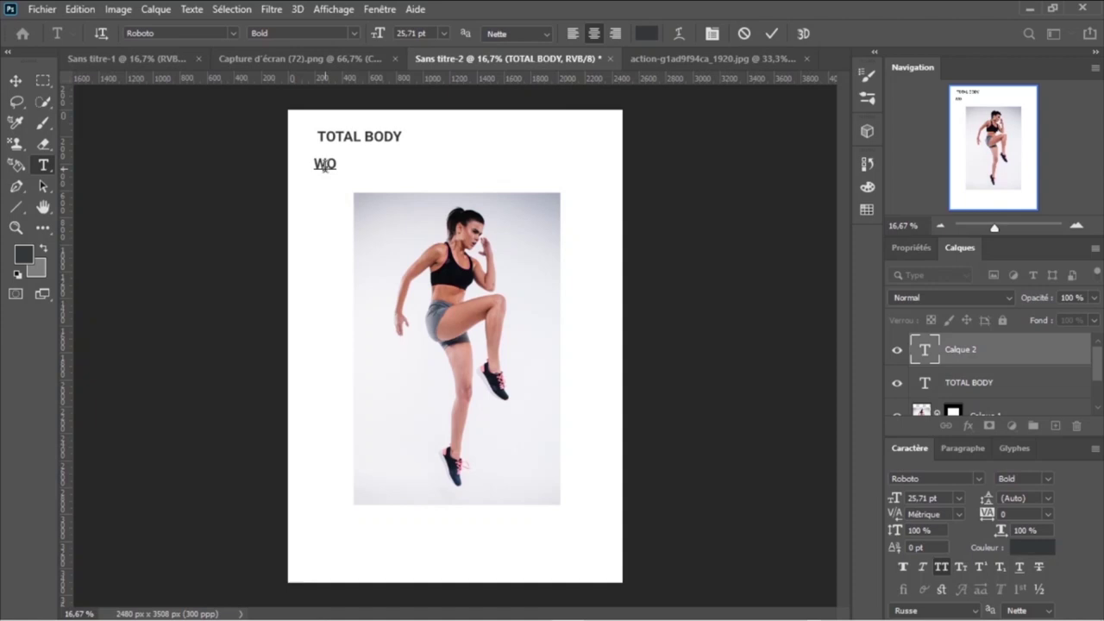
pyautogui.write('R')
pyautogui.write('KK')
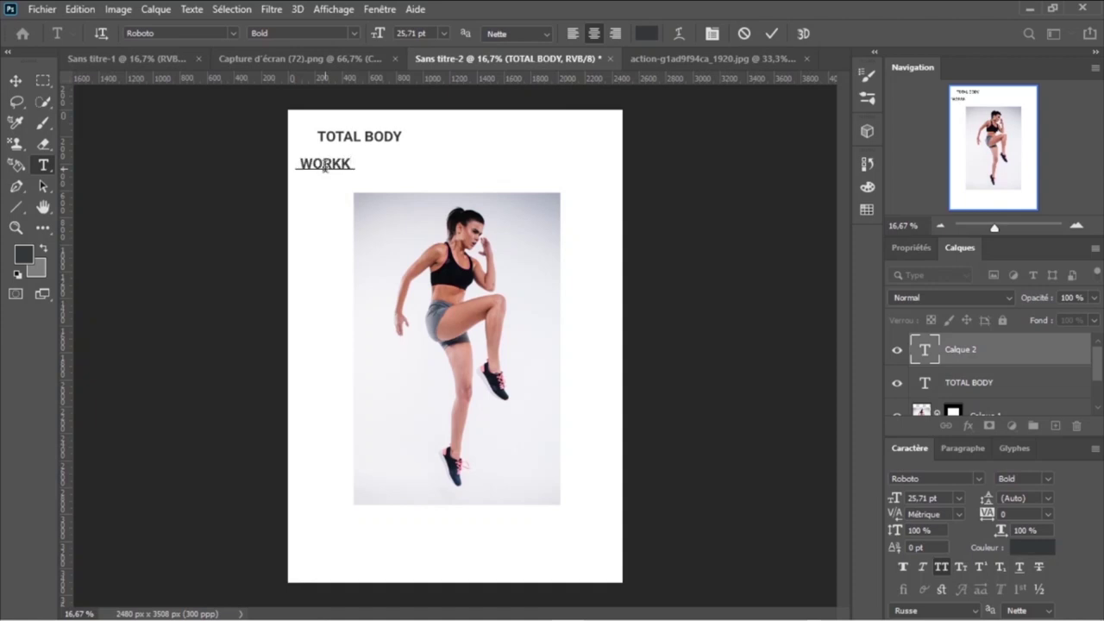
pyautogui.write('U')
pyautogui.press('BackSpace')
pyautogui.write('OU')
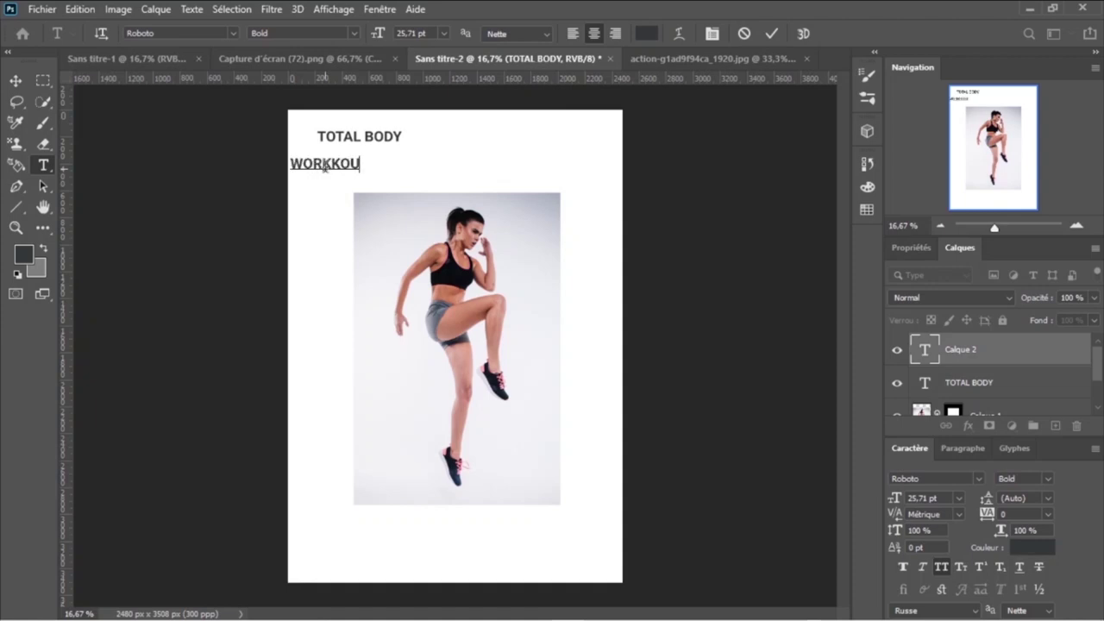
pyautogui.write('T')
pyautogui.click(15, 80)
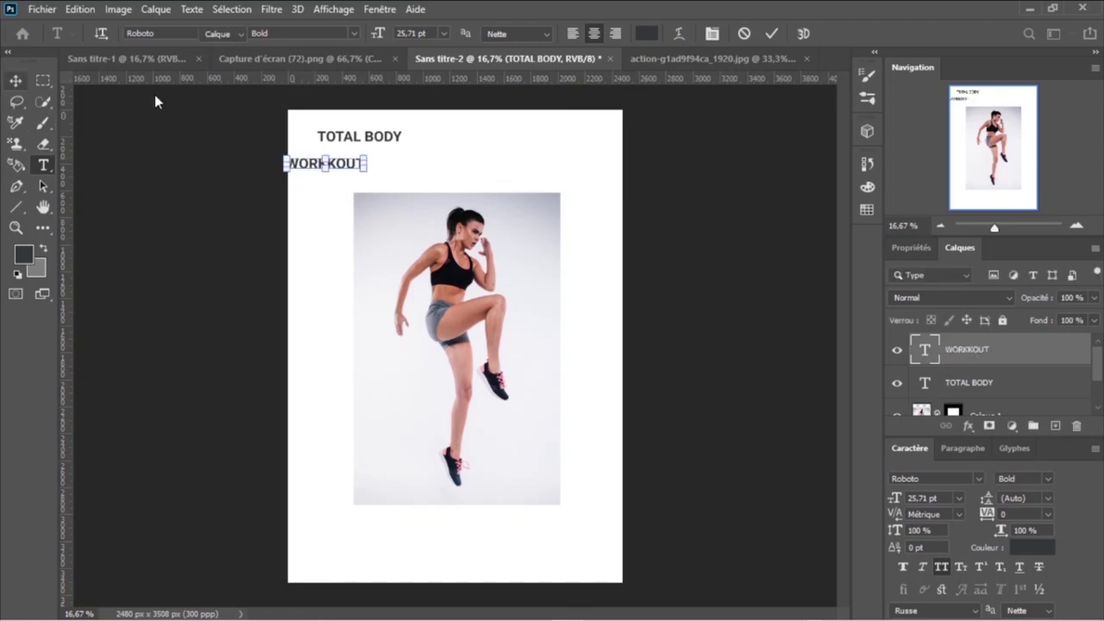
pyautogui.moveTo(314, 169); pyautogui.dragTo(352, 169)
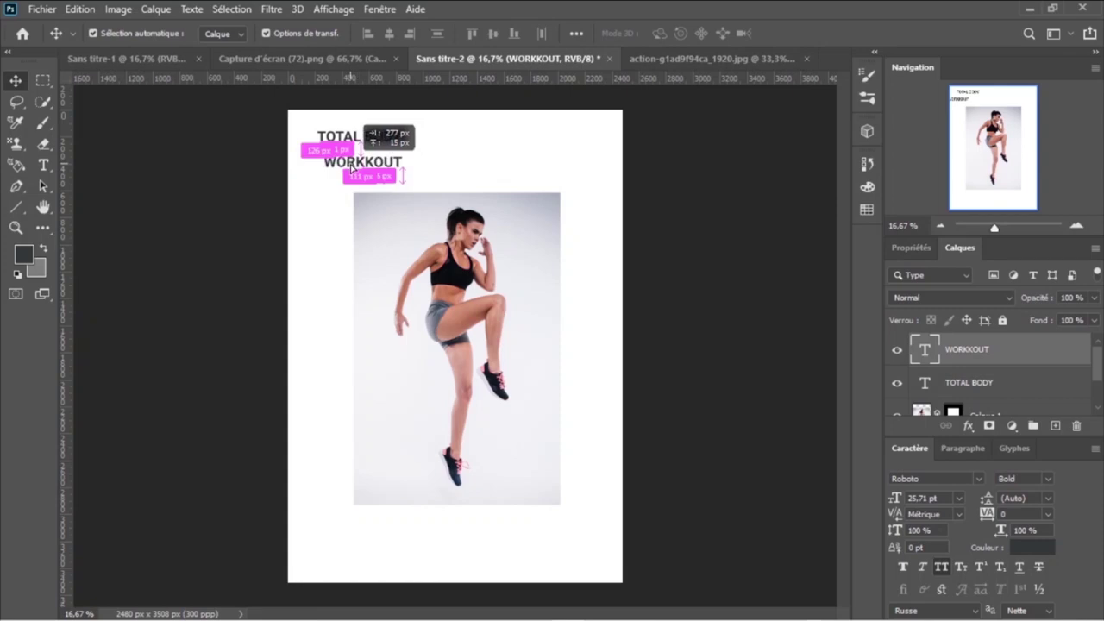
pyautogui.moveTo(352, 168); pyautogui.dragTo(350, 159)
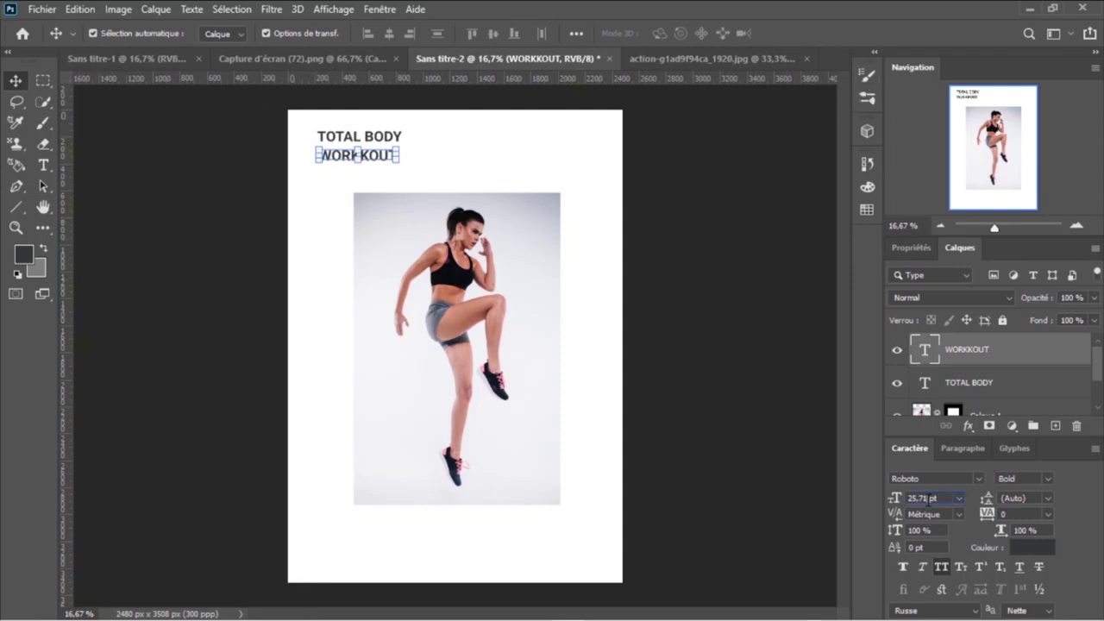
# - Increase the WORKOUT text's font size to 45 pt
pyautogui.click(921, 497)
pyautogui.scroll(4, 921, 497)
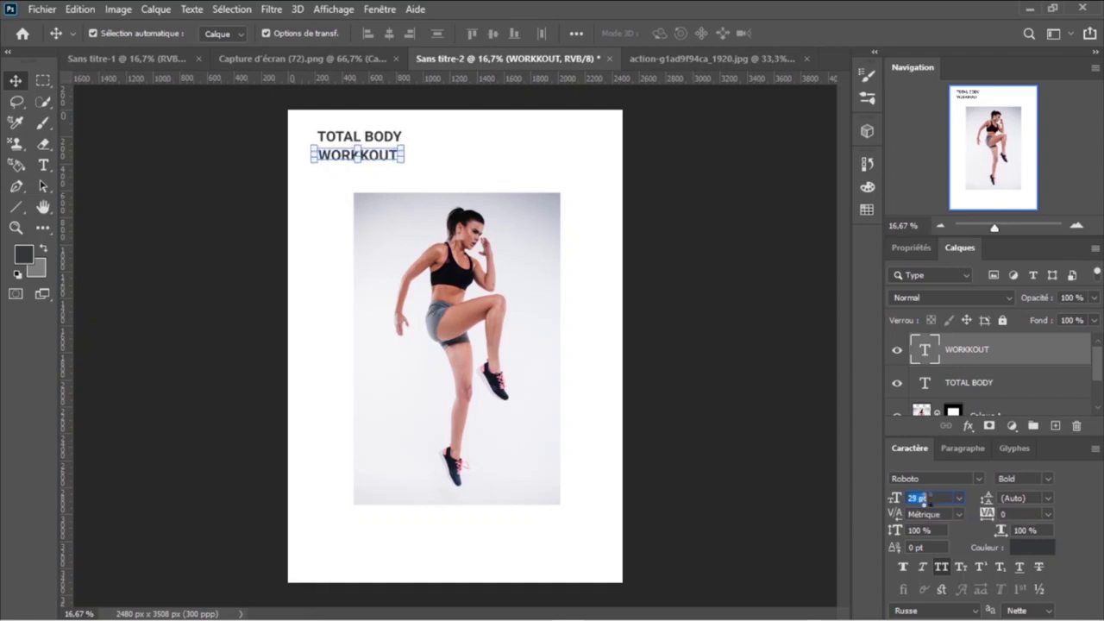
pyautogui.scroll(2, 921, 498)
pyautogui.scroll(1, 919, 498)
pyautogui.scroll(2, 918, 498)
pyautogui.scroll(1, 914, 498)
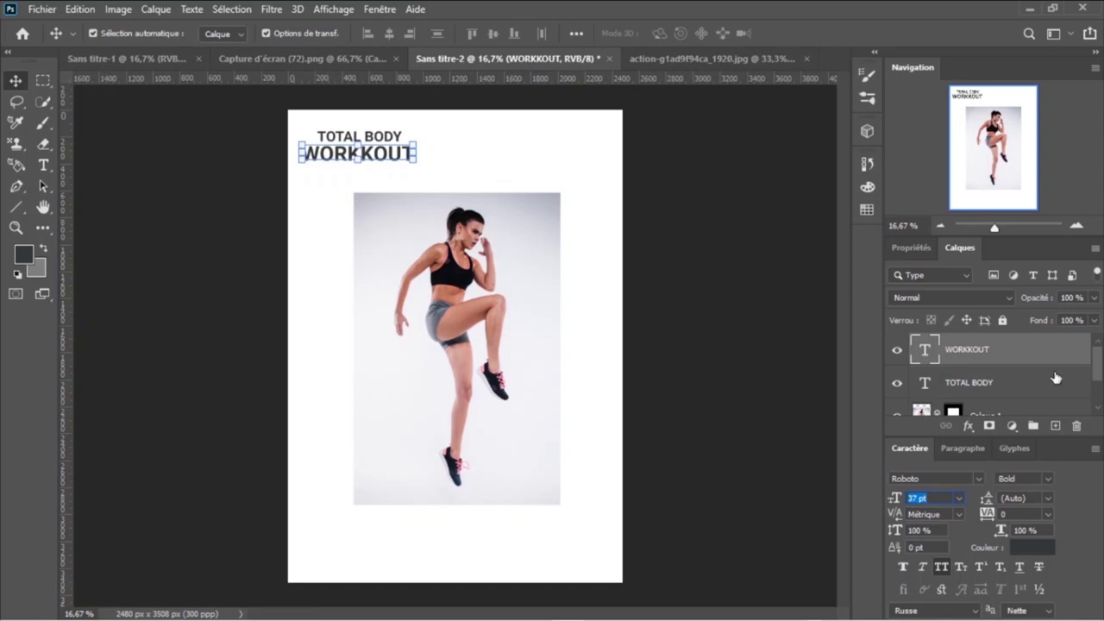
pyautogui.scroll(2, 933, 497)
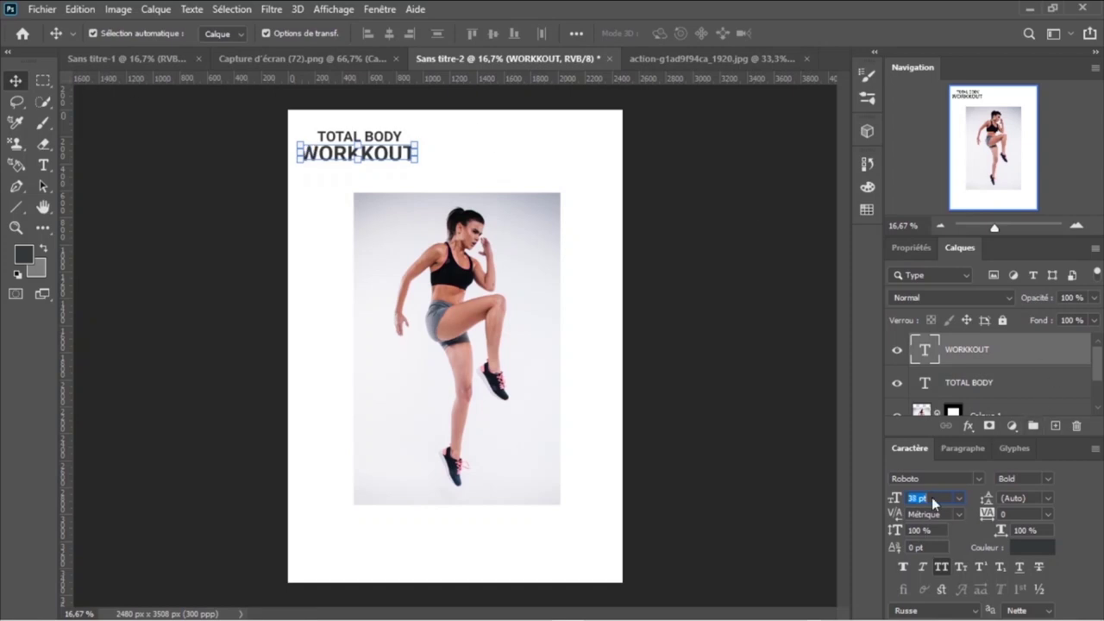
pyautogui.scroll(2, 932, 497)
pyautogui.scroll(2, 933, 497)
pyautogui.scroll(2, 932, 498)
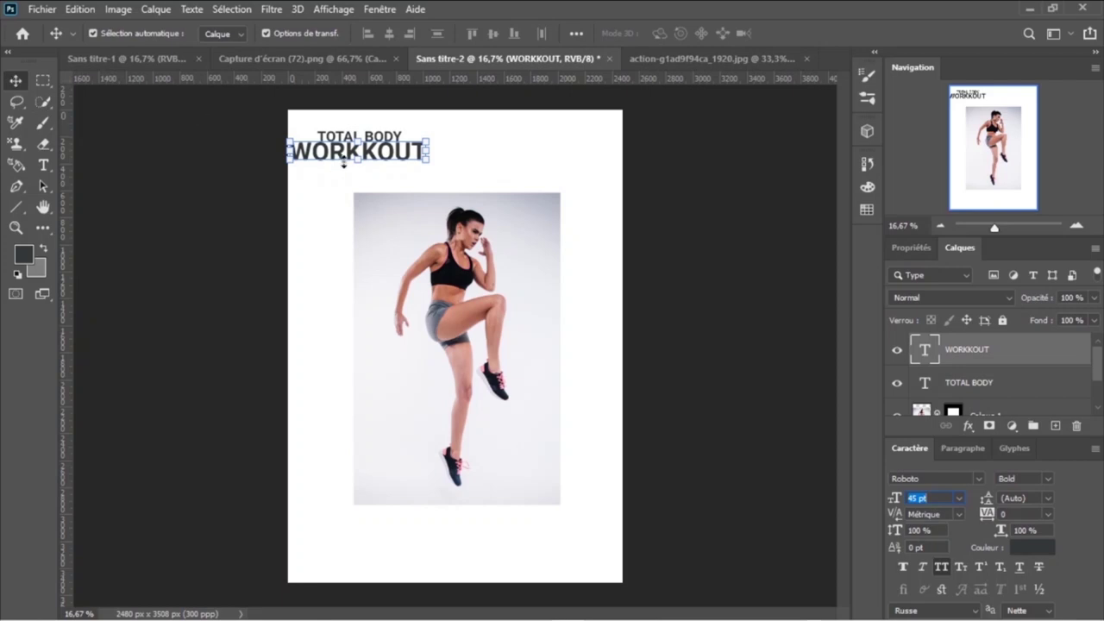
# - Nudge WORKOUT right and down so it sits flush left under TOTAL BODY
pyautogui.moveTo(342, 160); pyautogui.dragTo(368, 165)
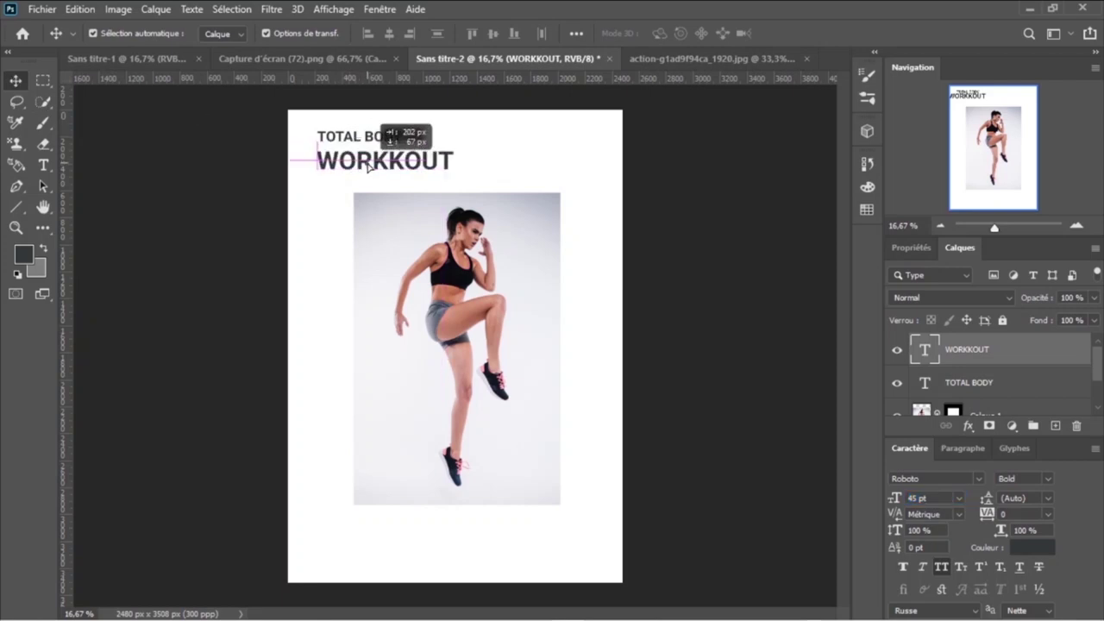
pyautogui.hotkey('ctrl', 'z')
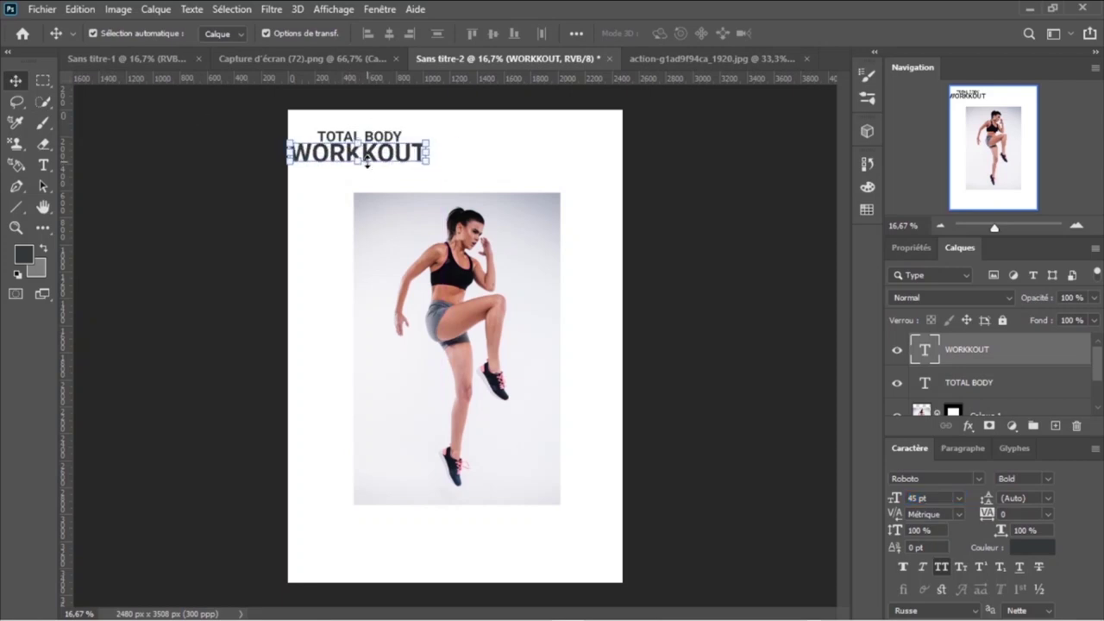
pyautogui.hotkey('shift', 'Right')
pyautogui.hotkey('shift', 'Right')
pyautogui.hotkey('shift', 'Right')
pyautogui.hotkey('shift', 'Right')
pyautogui.hotkey('shift', 'Right')
pyautogui.hotkey('shift', 'Right')
pyautogui.hotkey('shift', 'Right')
pyautogui.hotkey('shift', 'Right')
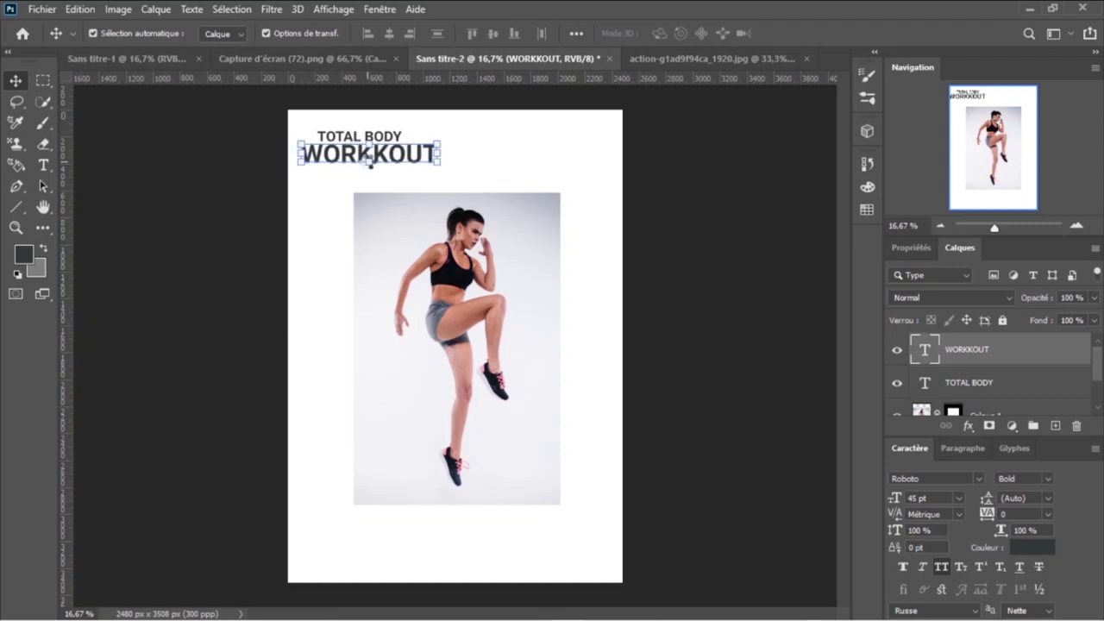
pyautogui.hotkey('shift', 'Right')
pyautogui.hotkey('shift', 'Right')
pyautogui.hotkey('shift', 'Right')
pyautogui.hotkey('shift', 'Right')
pyautogui.hotkey('shift', 'Right')
pyautogui.hotkey('shift', 'Right')
pyautogui.hotkey('shift', 'Right')
pyautogui.hotkey('shift', 'Right')
pyautogui.hotkey('shift', 'Right')
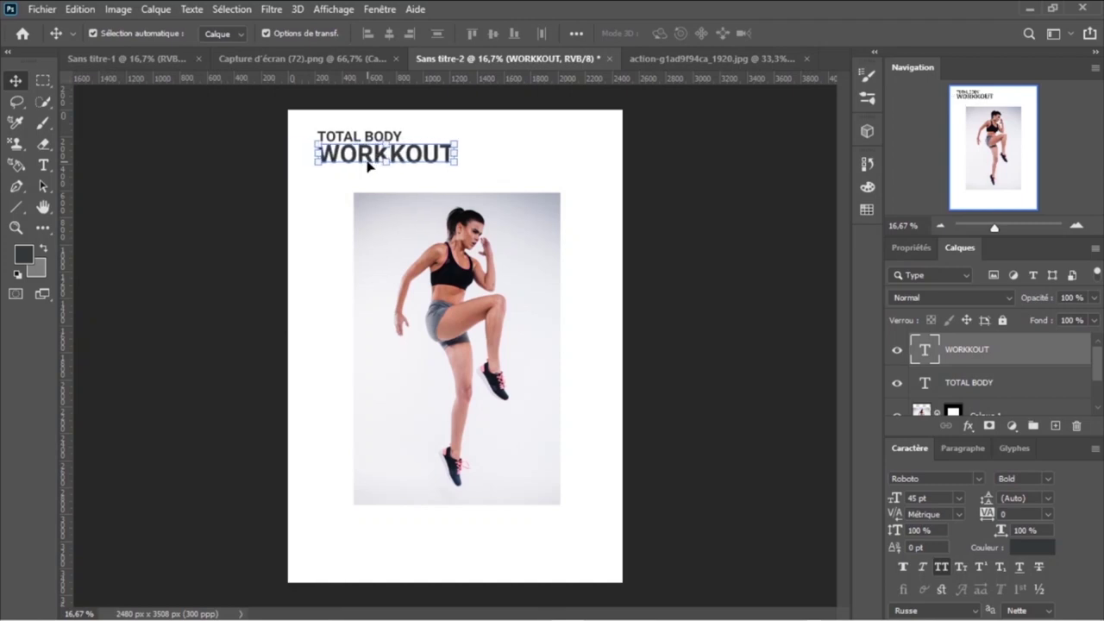
pyautogui.hotkey('shift', 'Right')
pyautogui.hotkey('shift', 'Down')
pyautogui.hotkey('shift', 'Down')
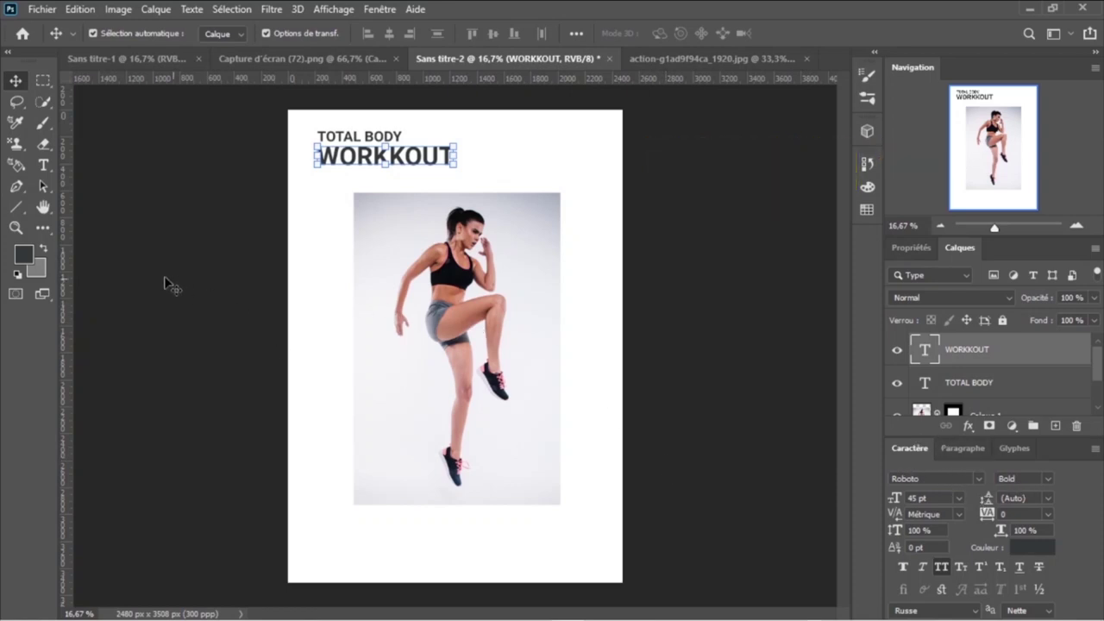
# - Add a new layer and select a small rectangle at the photo's top-left corner
pyautogui.click(1054, 426)
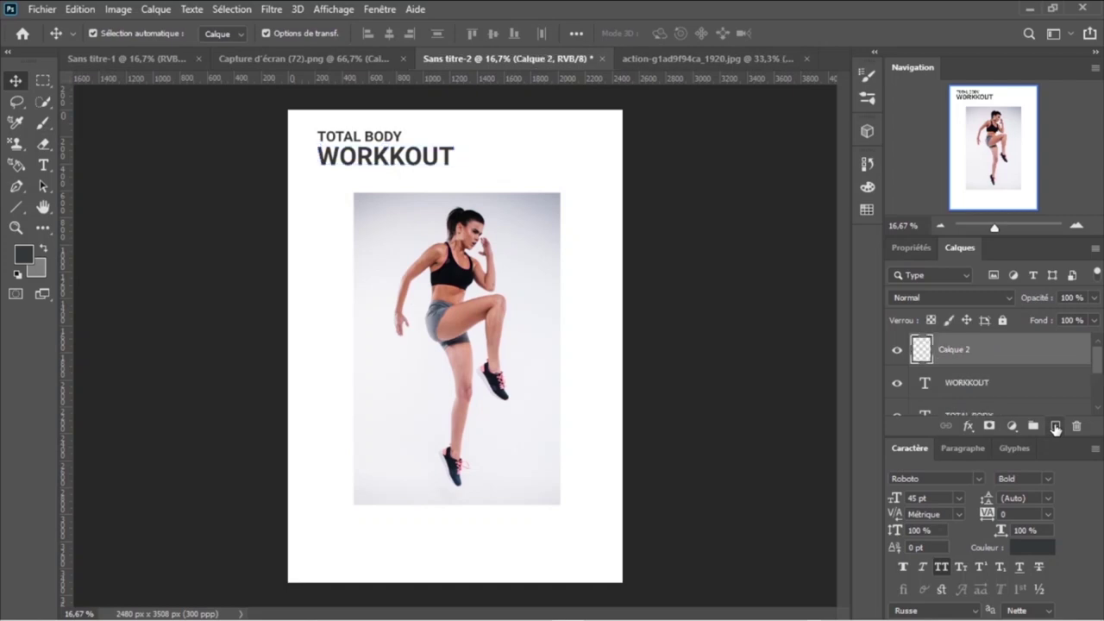
pyautogui.click(20, 184)
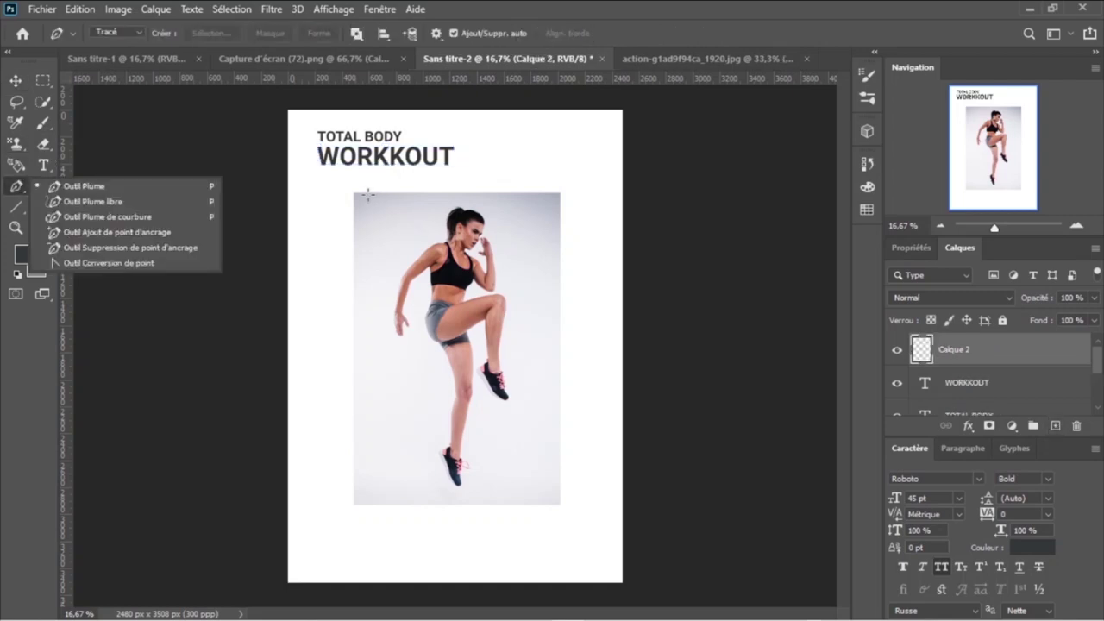
pyautogui.click(41, 81)
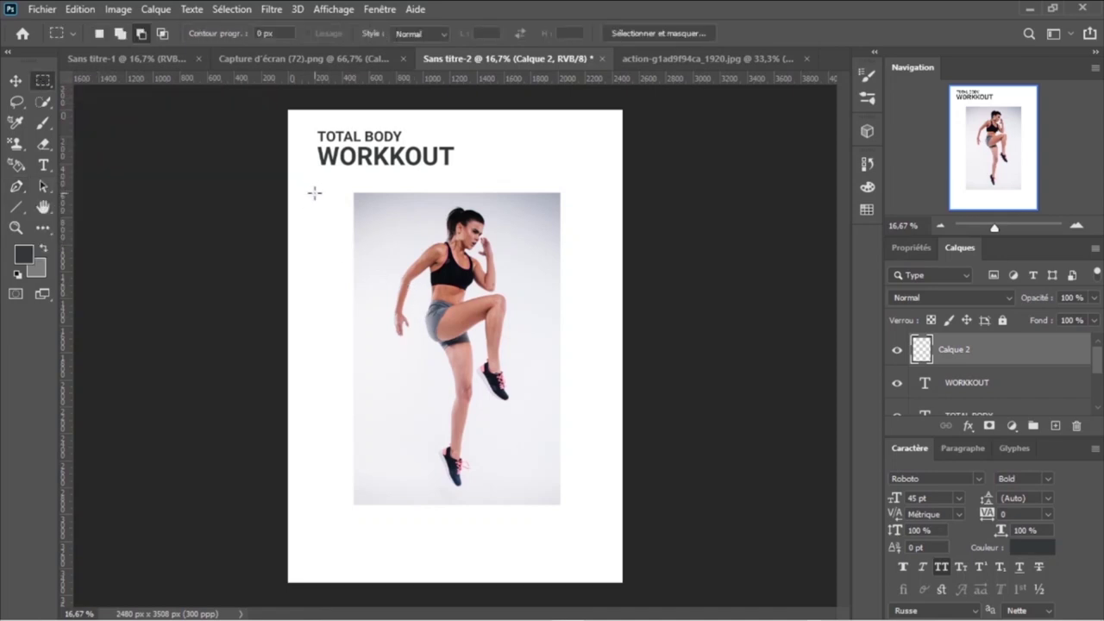
pyautogui.moveTo(319, 192)
pyautogui.mouseDown()
pyautogui.moveTo(423, 231)
pyautogui.moveTo(410, 229)
pyautogui.mouseUp()
# - Fill the rectangular selection with bright yellow #f4bb22
pyautogui.click(80, 8)
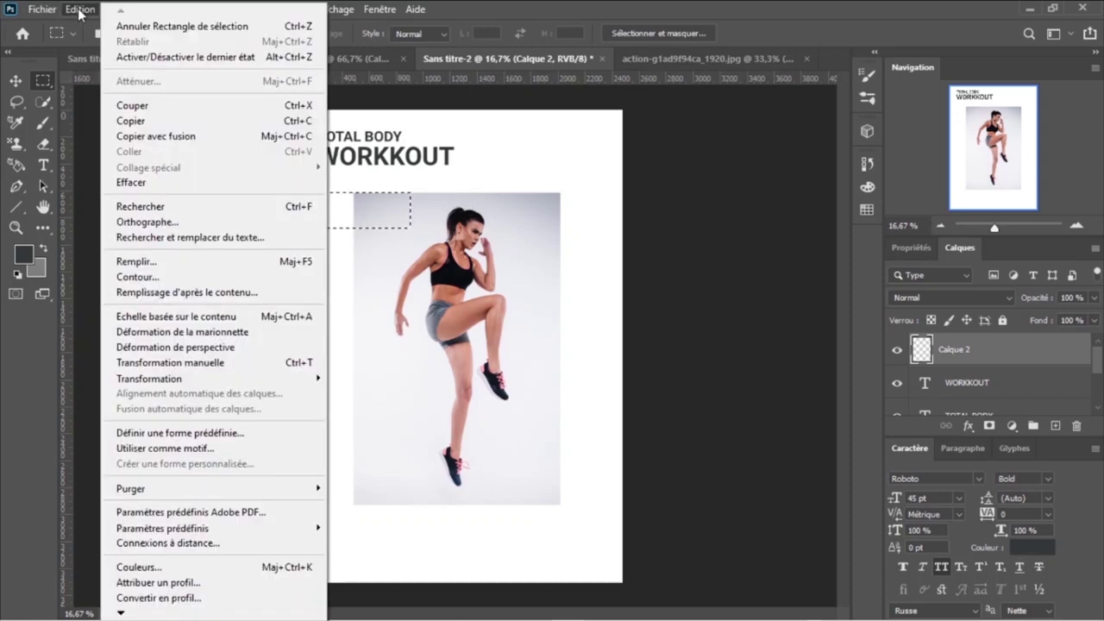
pyautogui.click(160, 266)
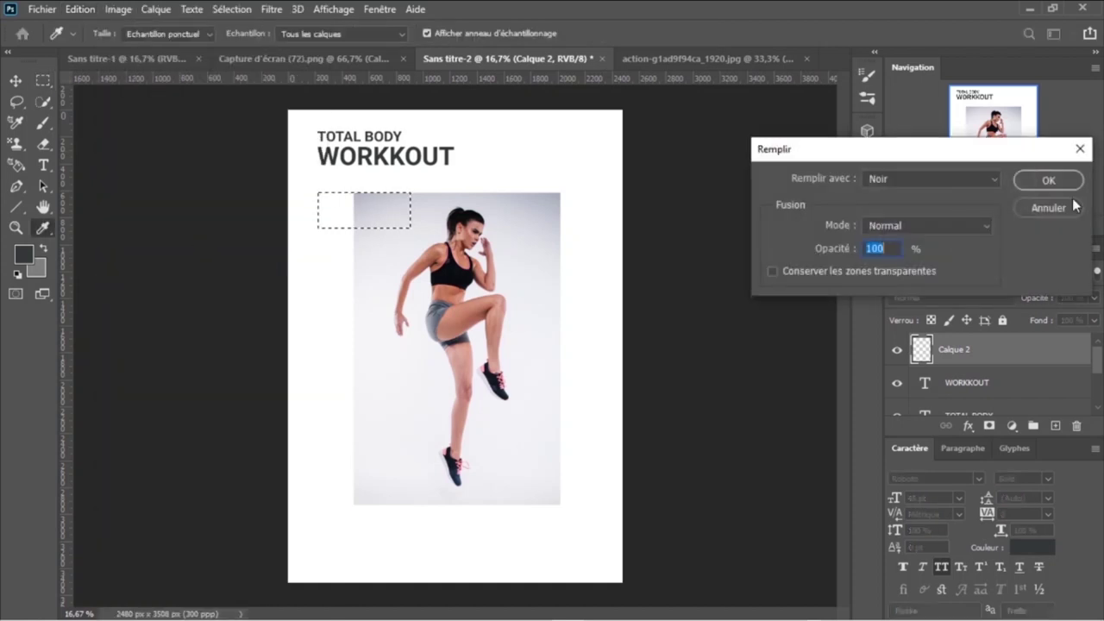
pyautogui.click(996, 180)
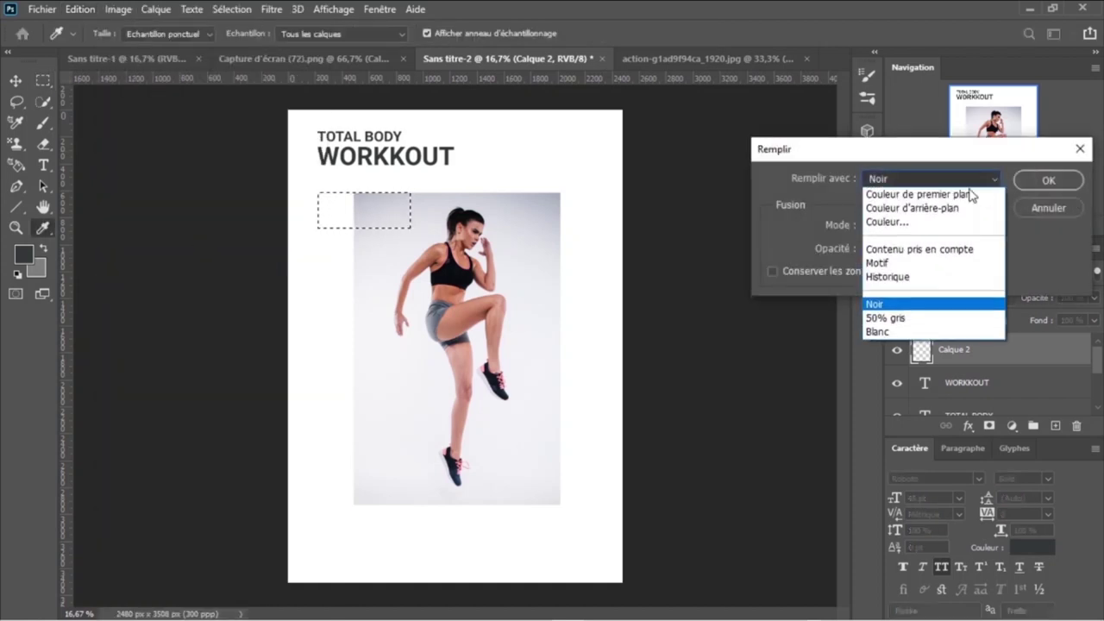
pyautogui.click(892, 222)
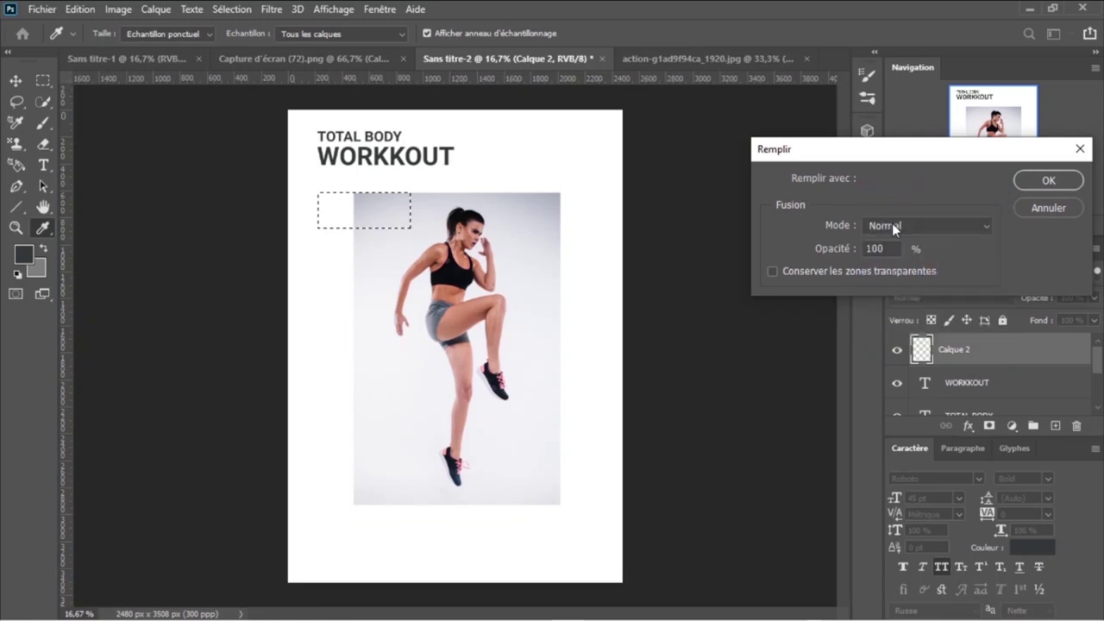
pyautogui.click(765, 356)
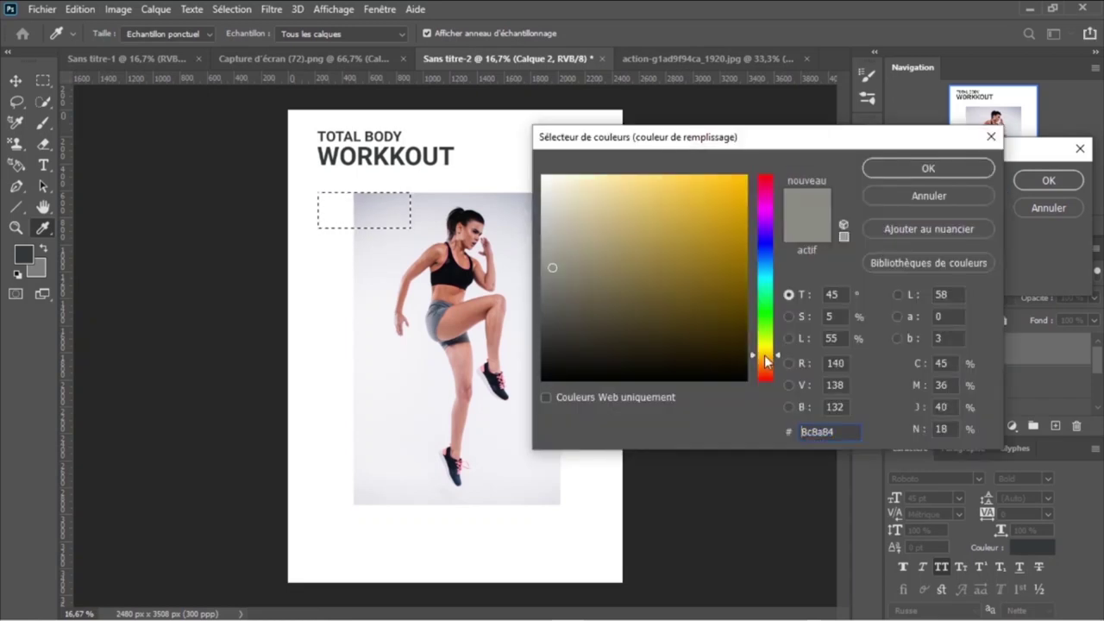
pyautogui.click(764, 359)
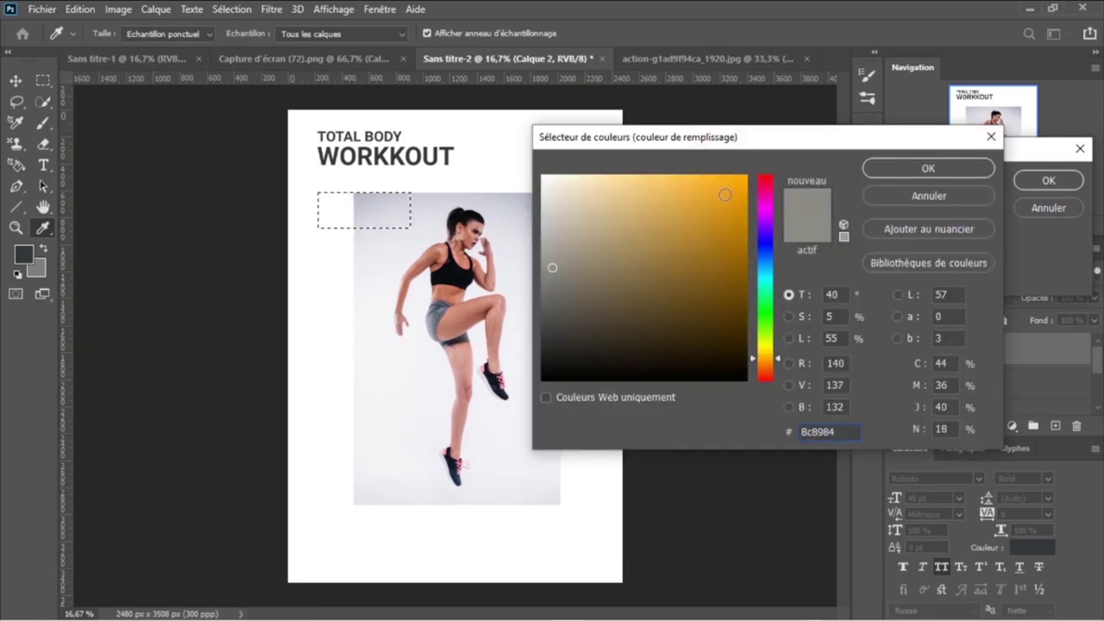
pyautogui.click(769, 349)
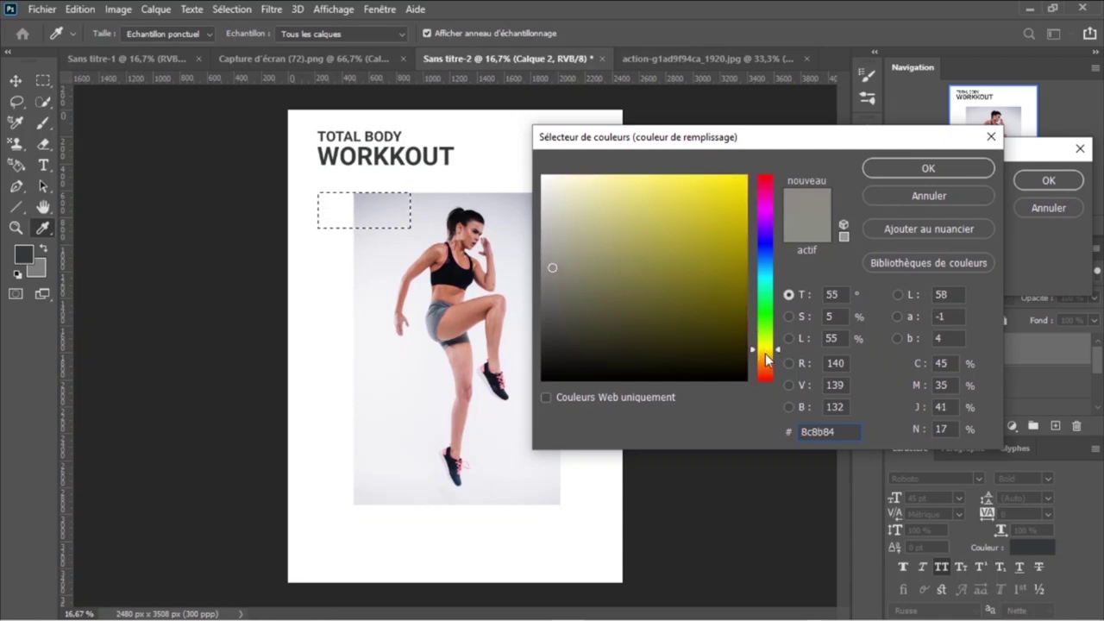
pyautogui.click(766, 356)
pyautogui.moveTo(739, 248); pyautogui.dragTo(719, 184)
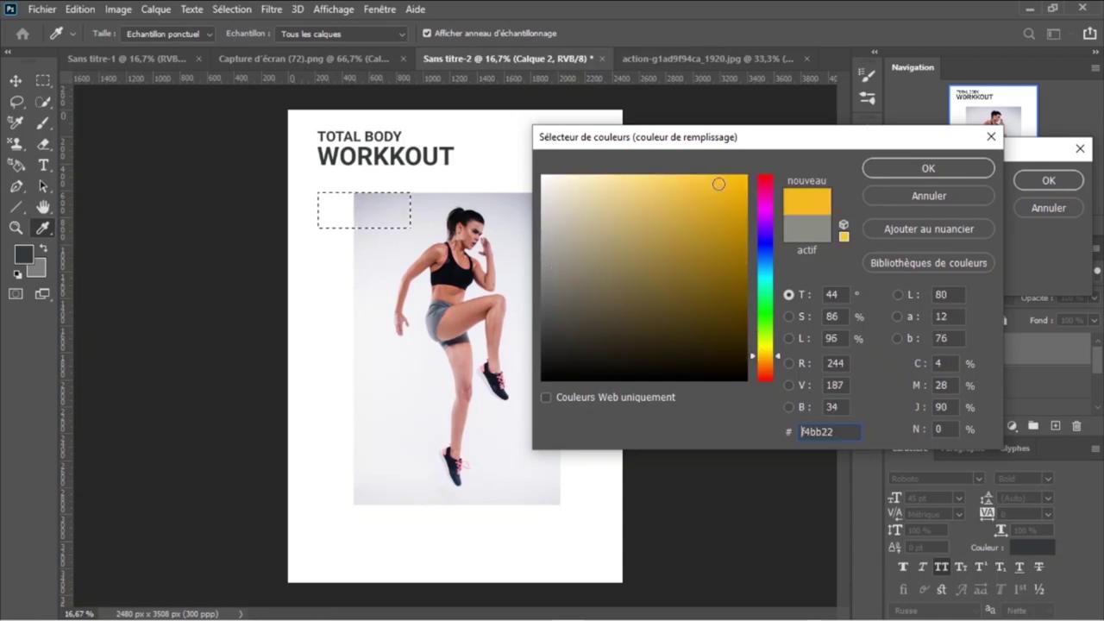
pyautogui.click(928, 168)
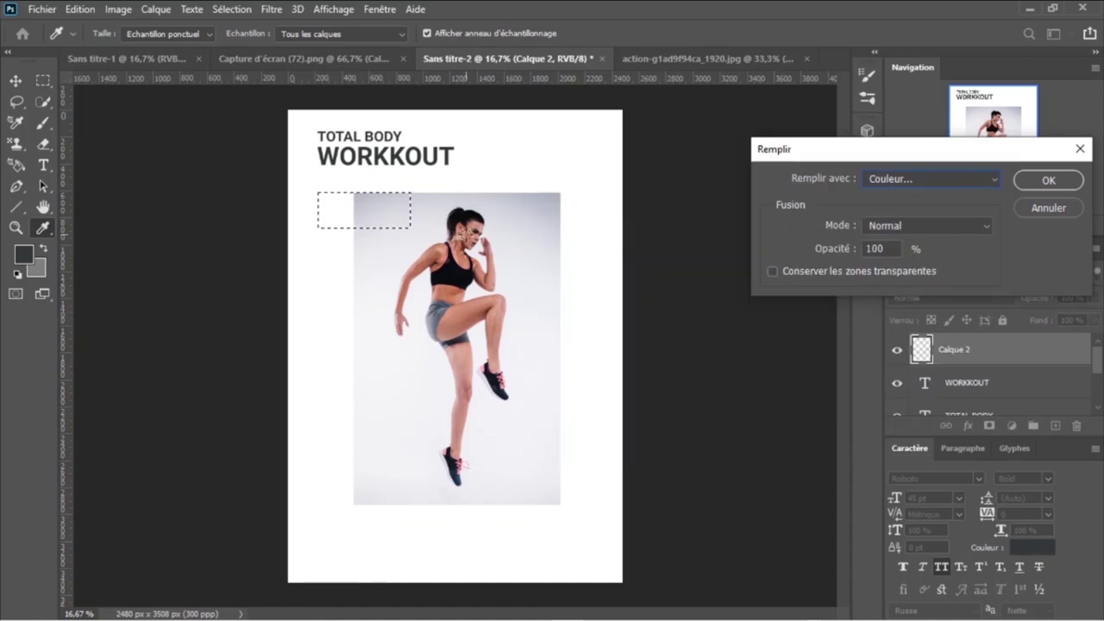
pyautogui.click(1051, 183)
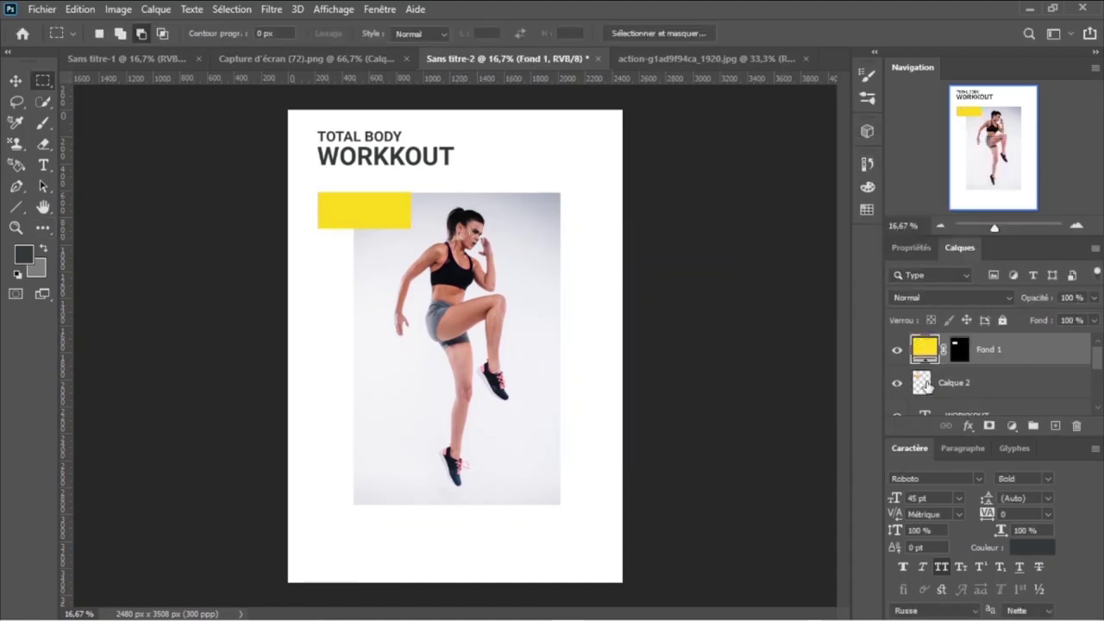
# - Delete the empty Calque 2, skew the yellow block into a slanted banner, and add a horizontal guide
pyautogui.click(932, 386)
pyautogui.press('Delete')
pyautogui.click(989, 349)
pyautogui.hotkey('ctrl', 't')
pyautogui.moveTo(405, 78)
pyautogui.mouseDown()
pyautogui.moveTo(408, 222)
pyautogui.moveTo(389, 236)
pyautogui.mouseUp()
# - Duplicate the yellow banner, offset the copy, and transfer the mask to the lower layer
pyautogui.press('Return')
pyautogui.moveTo(353, 188)
pyautogui.mouseDown()
pyautogui.moveTo(449, 339)
pyautogui.moveTo(347, 205)
pyautogui.mouseUp()
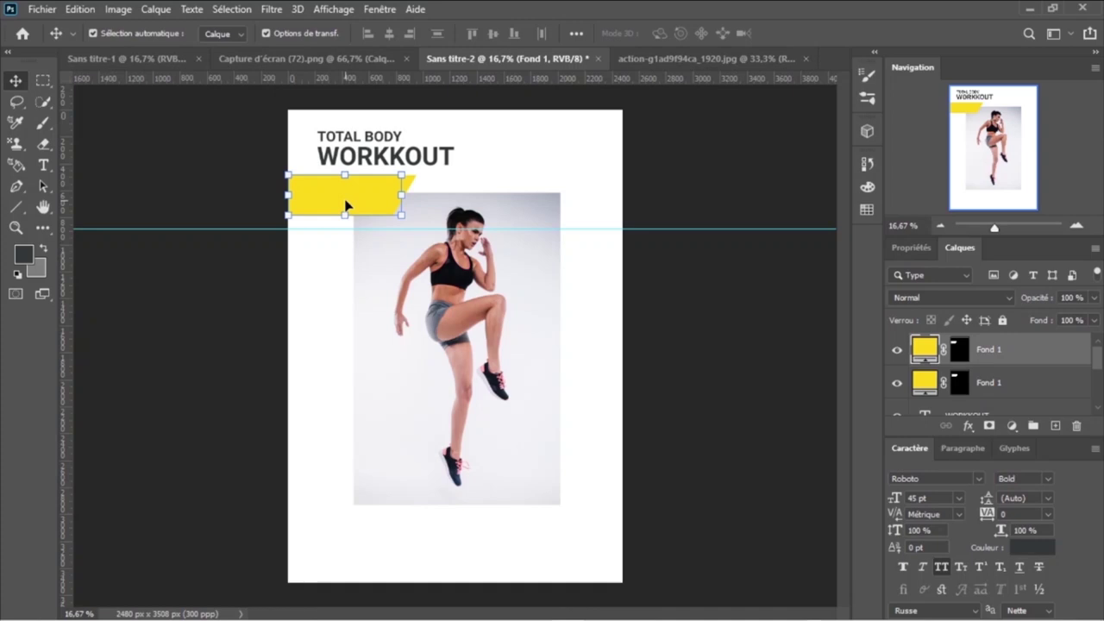
pyautogui.keyDown('ctrl'); pyautogui.click(923, 348); pyautogui.keyUp('ctrl')
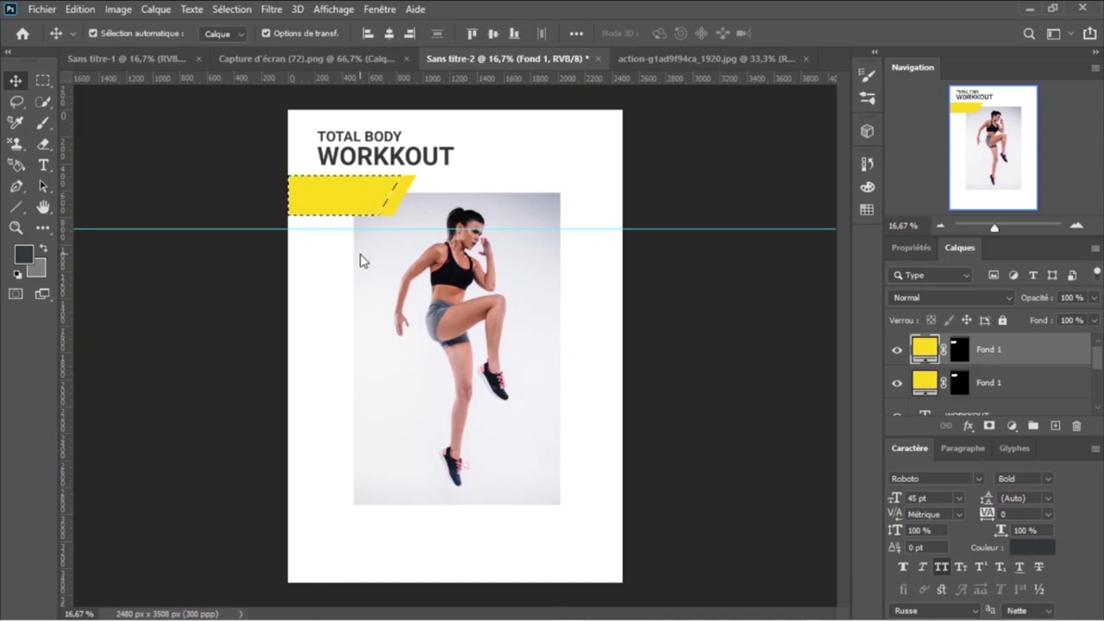
pyautogui.click(368, 261)
pyautogui.click(562, 258)
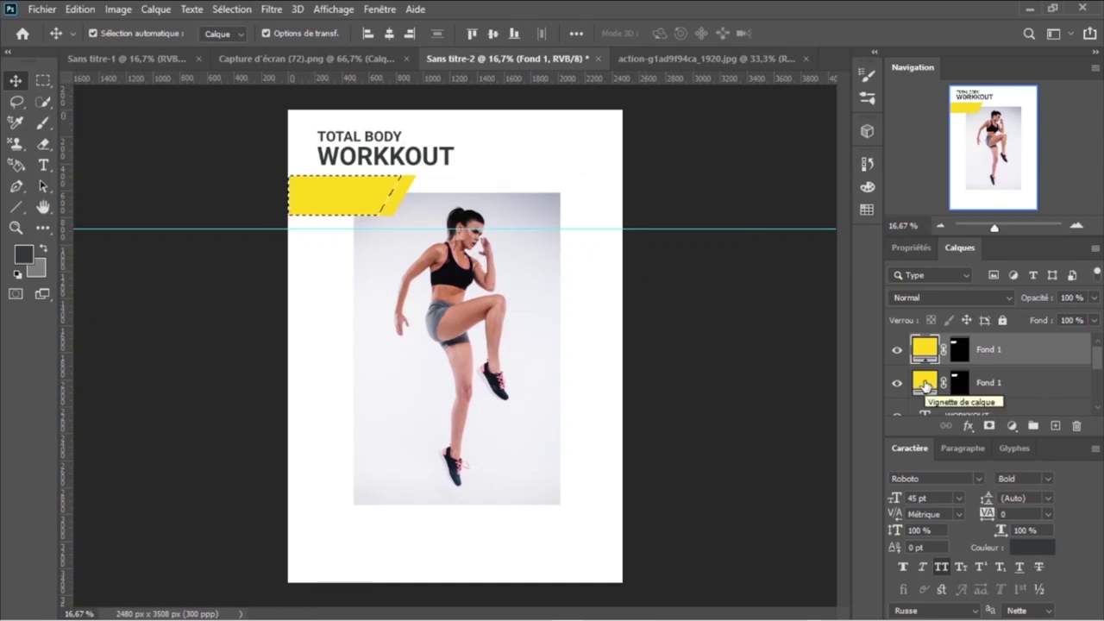
pyautogui.moveTo(942, 358)
pyautogui.mouseDown()
pyautogui.moveTo(957, 380)
pyautogui.moveTo(954, 357)
pyautogui.moveTo(960, 390)
pyautogui.mouseUp()
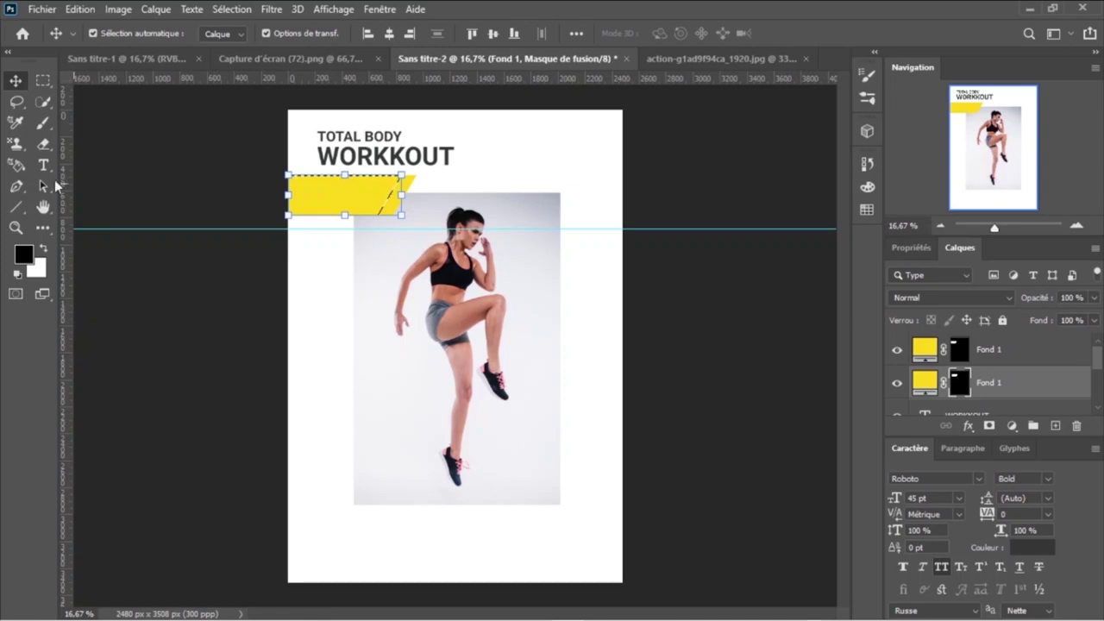
# - Hide the top Fond 1 and paint out the copy's left part with a 201 px brush
pyautogui.click(41, 125)
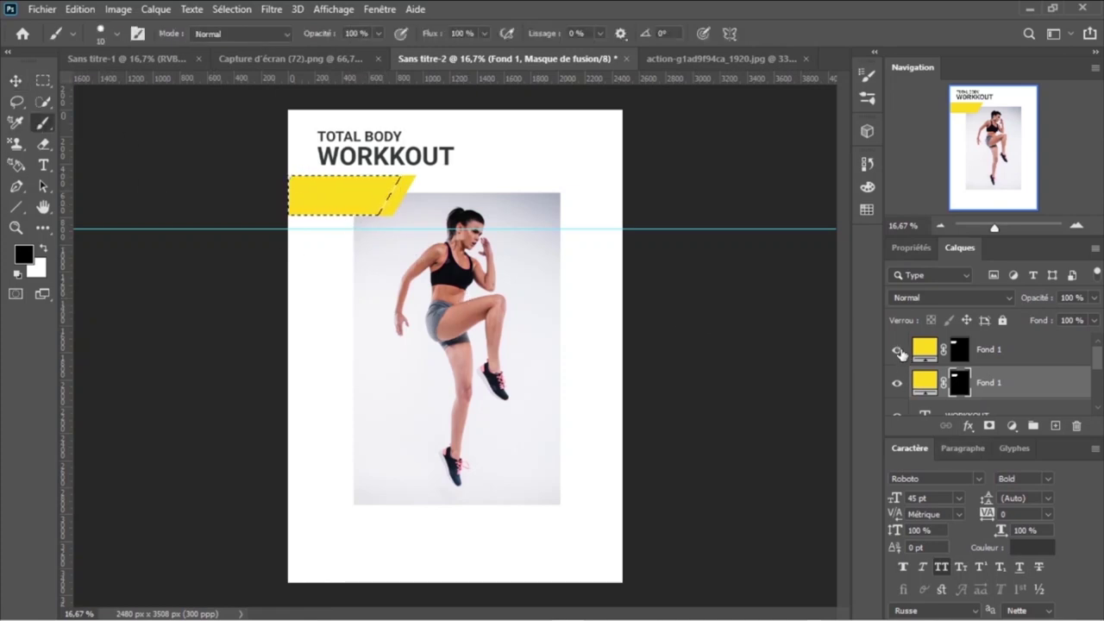
pyautogui.click(897, 352)
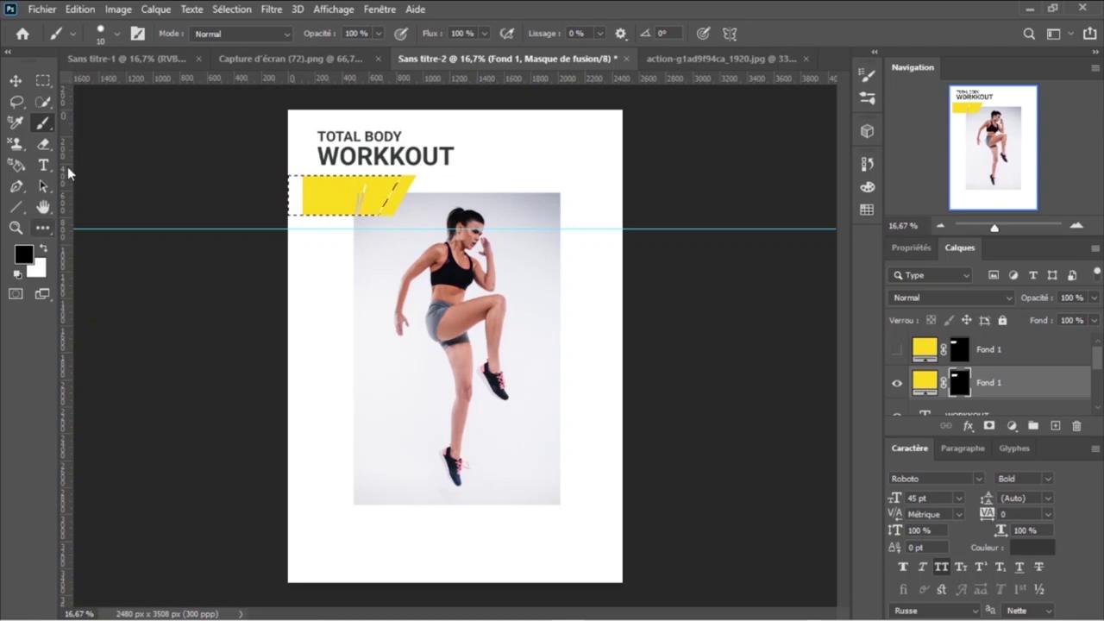
pyautogui.click(117, 33)
pyautogui.moveTo(149, 84); pyautogui.dragTo(174, 85)
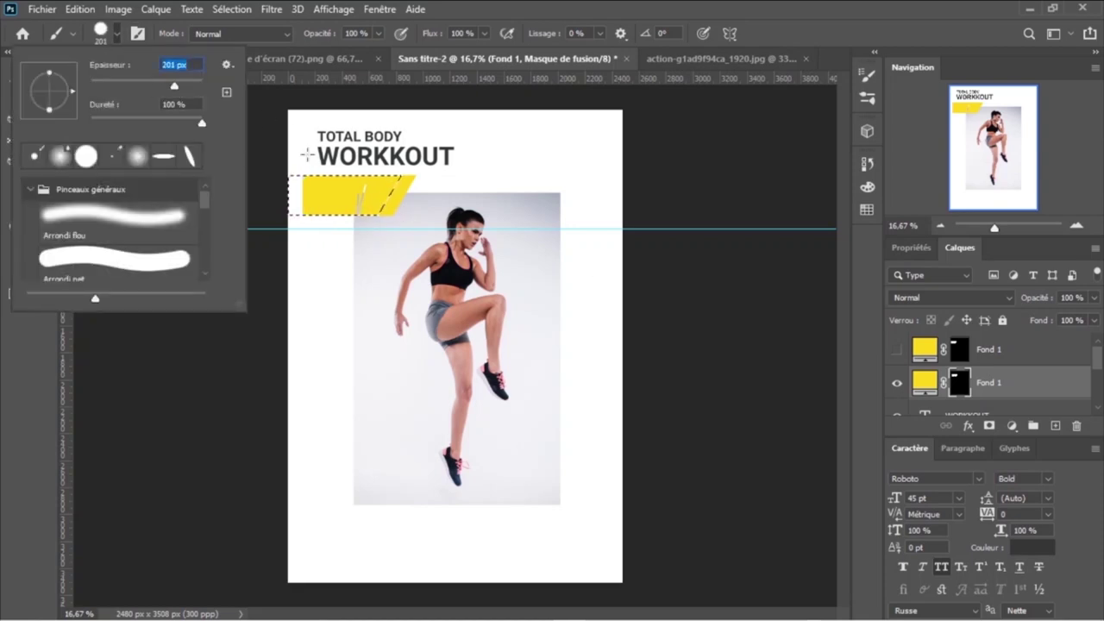
pyautogui.press('Return')
pyautogui.moveTo(311, 197); pyautogui.dragTo(361, 188)
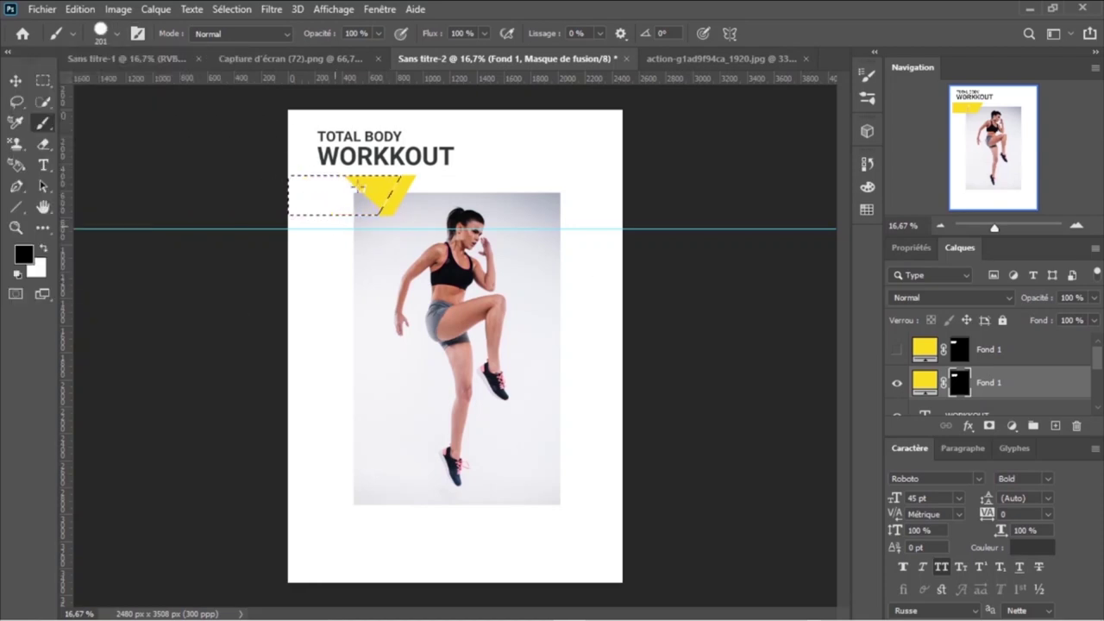
# - Show the top Fond 1 again and nudge the yellow slash slightly left
pyautogui.click(897, 349)
pyautogui.click(15, 80)
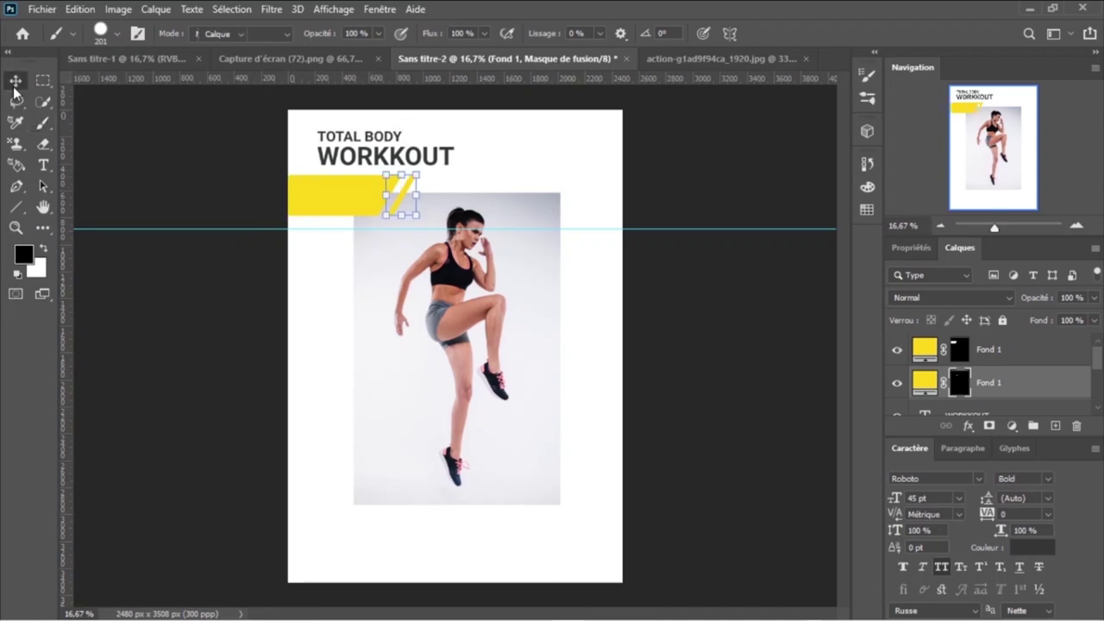
pyautogui.hotkey('shift', 'Left')
pyautogui.hotkey('shift', 'Left')
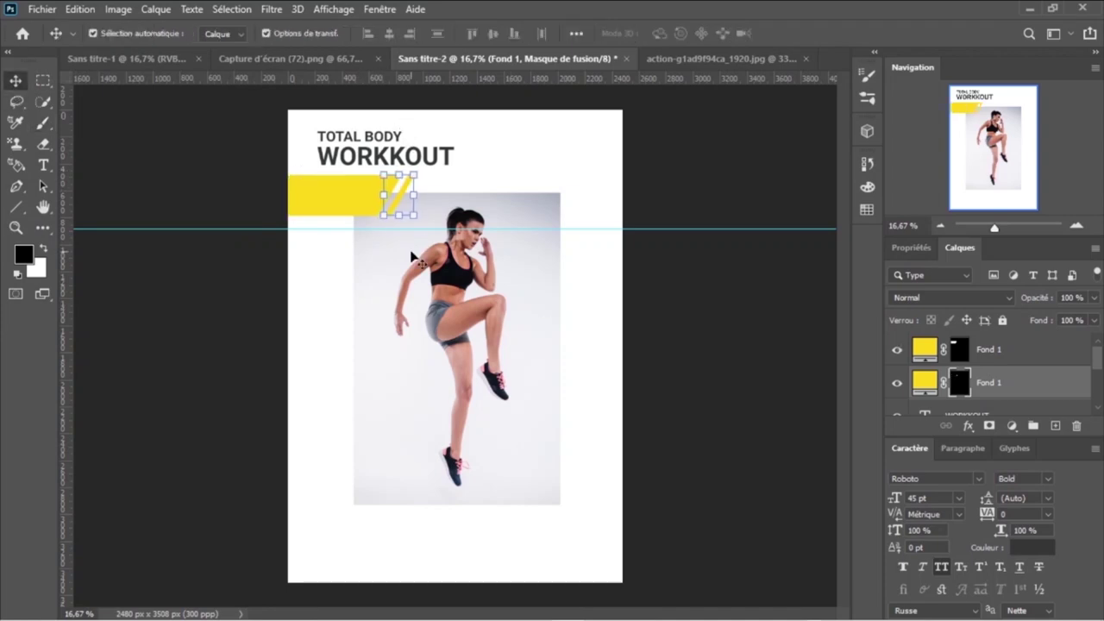
pyautogui.hotkey('shift', 'Left')
pyautogui.click(708, 167)
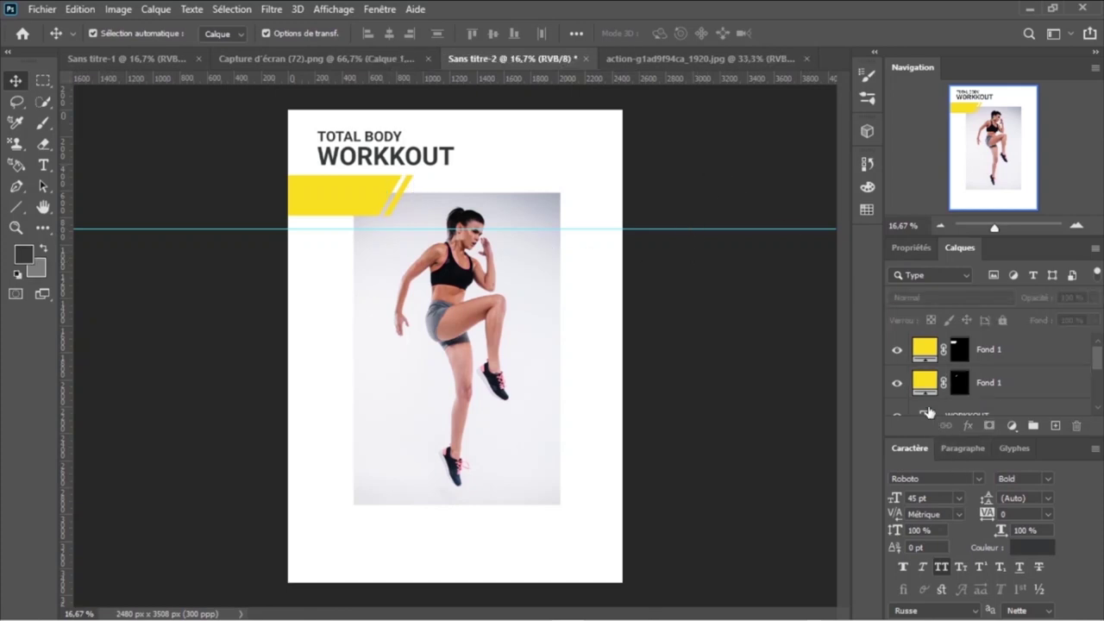
# - Duplicate the yellow slash and offset the copy to the right of the original
pyautogui.click(923, 389)
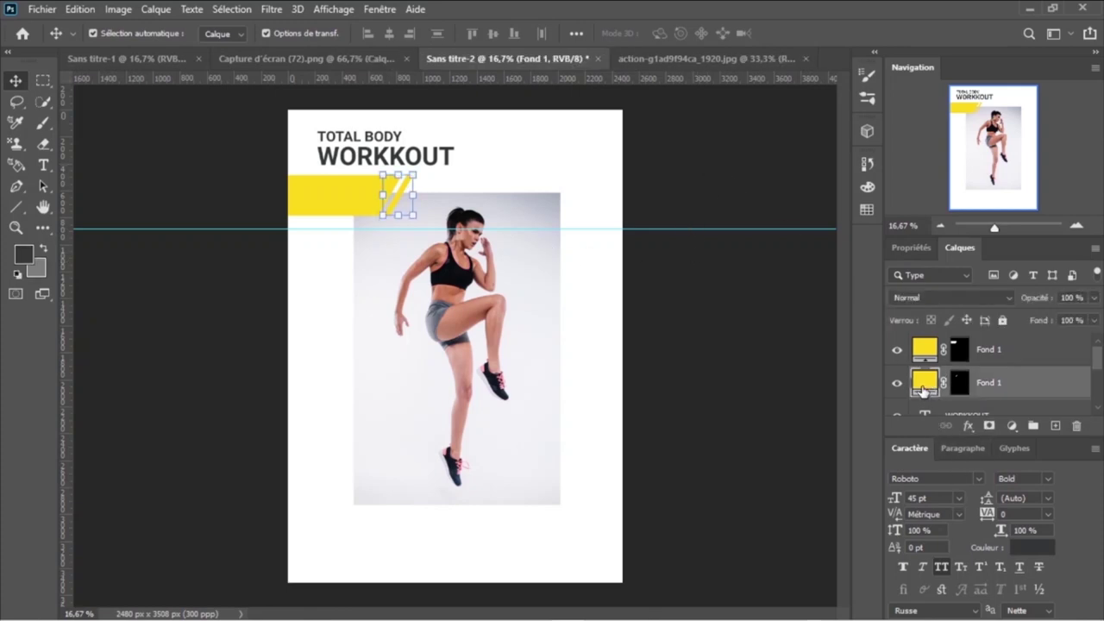
pyautogui.hotkey('ctrl', 'j')
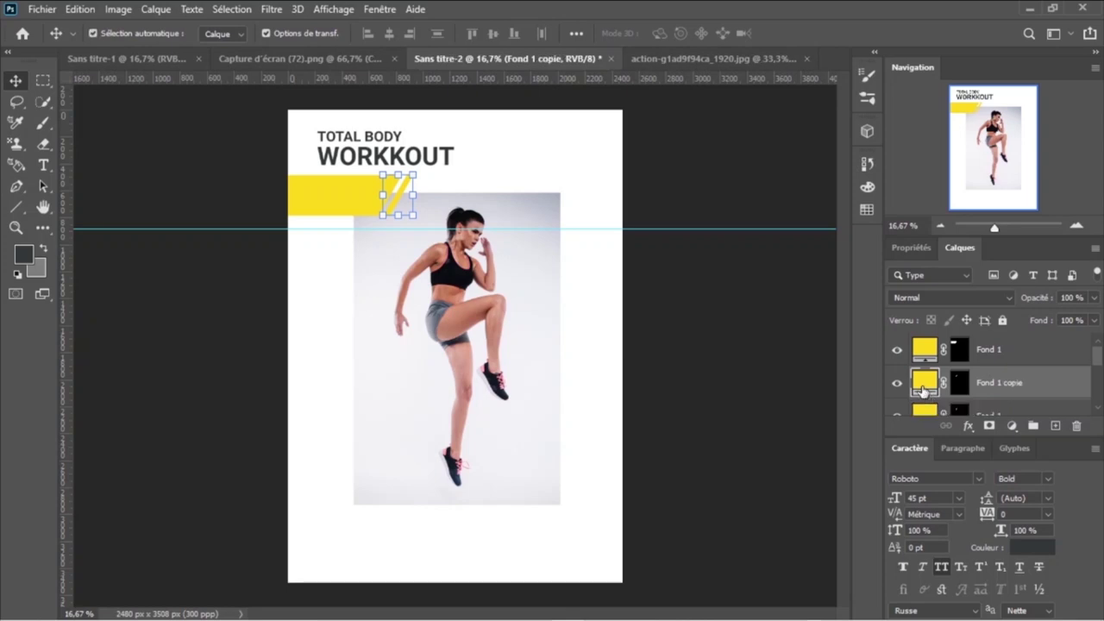
pyautogui.hotkey('shift', 'Right')
pyautogui.hotkey('shift', 'Right')
pyautogui.hotkey('shift', 'Right')
pyautogui.hotkey('shift', 'Right')
pyautogui.hotkey('shift', 'Right')
pyautogui.hotkey('shift', 'Right')
pyautogui.hotkey('shift', 'Right')
pyautogui.hotkey('shift', 'Right')
pyautogui.hotkey('shift', 'Right')
pyautogui.hotkey('shift', 'Right')
pyautogui.hotkey('shift', 'Left')
pyautogui.hotkey('shift', 'Left')
# - Add a third slash further right and remove the horizontal guide from the page
pyautogui.hotkey('ctrl', 'j')
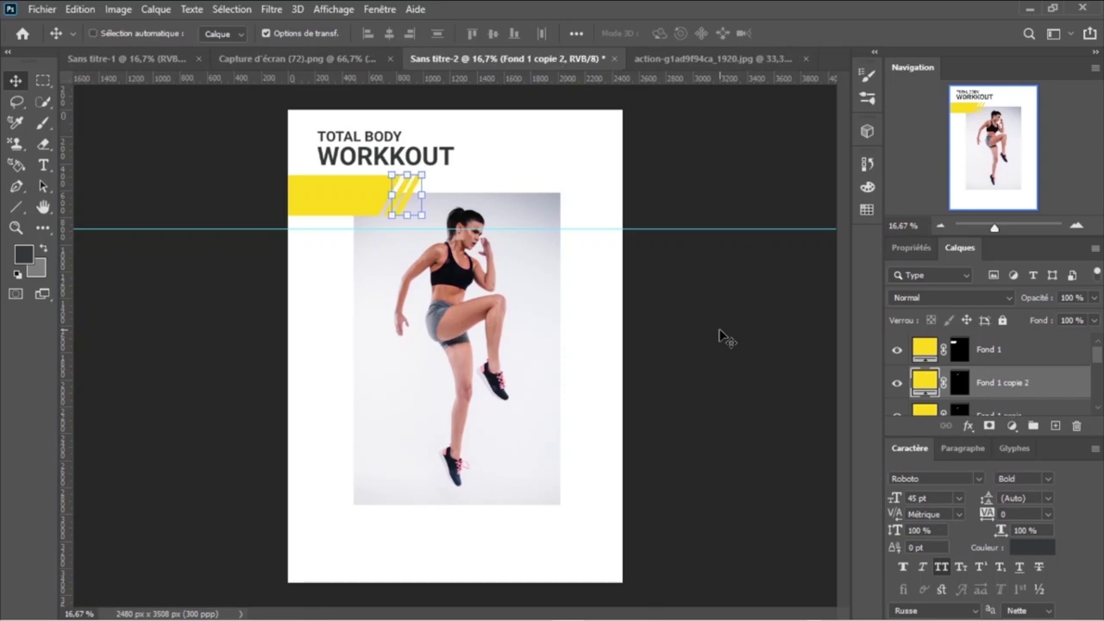
pyautogui.hotkey('shift', 'Right')
pyautogui.hotkey('shift', 'Right')
pyautogui.hotkey('shift', 'Right')
pyautogui.hotkey('shift', 'Right')
pyautogui.hotkey('shift', 'Right')
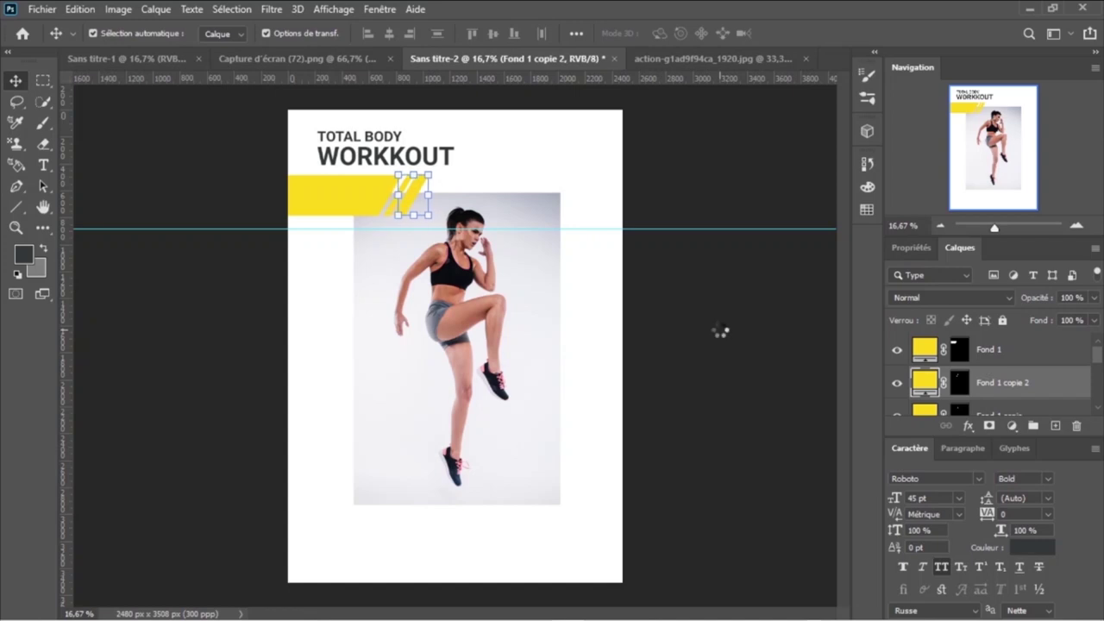
pyautogui.hotkey('shift', 'Right')
pyautogui.hotkey('shift', 'Right')
pyautogui.hotkey('shift', 'Right')
pyautogui.hotkey('shift', 'Left')
pyautogui.hotkey('shift', 'Left')
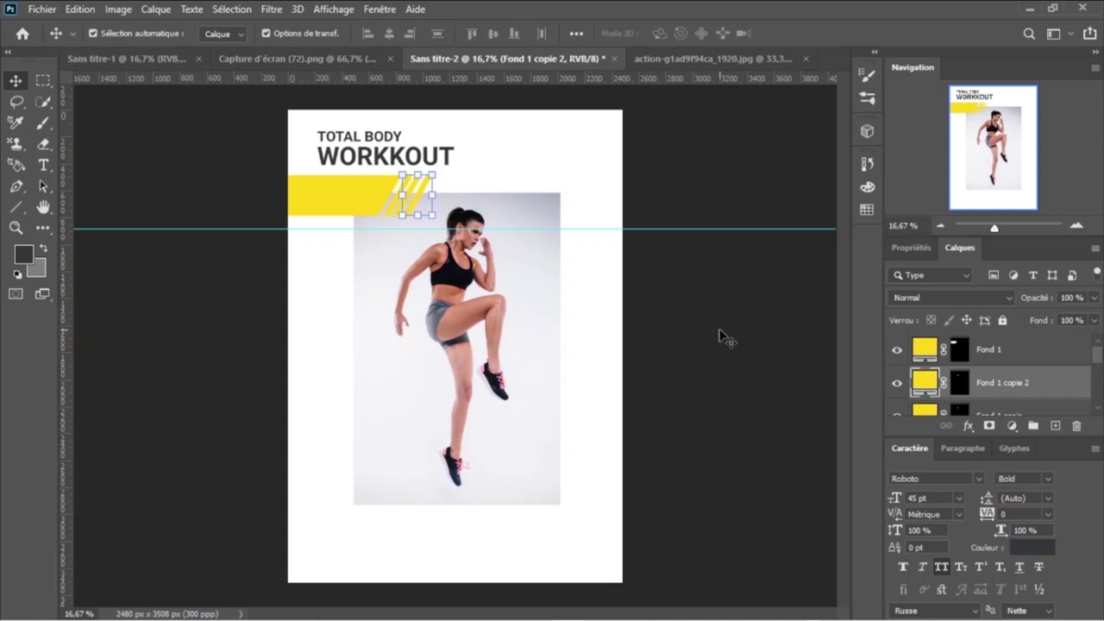
pyautogui.click(213, 328)
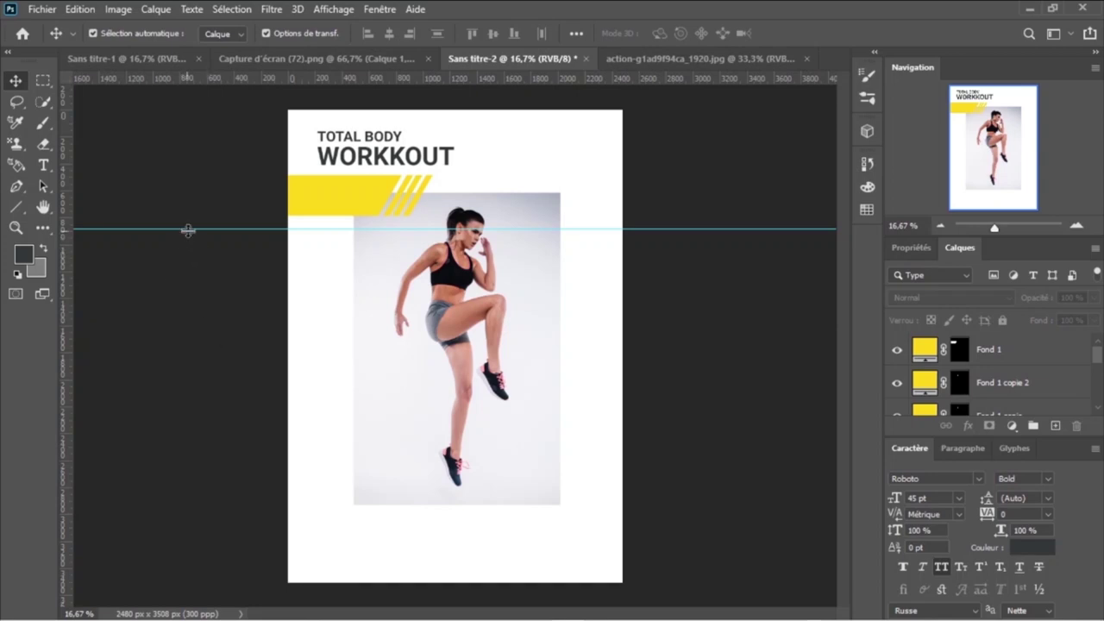
pyautogui.moveTo(191, 227)
pyautogui.mouseDown()
pyautogui.moveTo(205, 123)
pyautogui.moveTo(183, 9)
pyautogui.mouseUp()
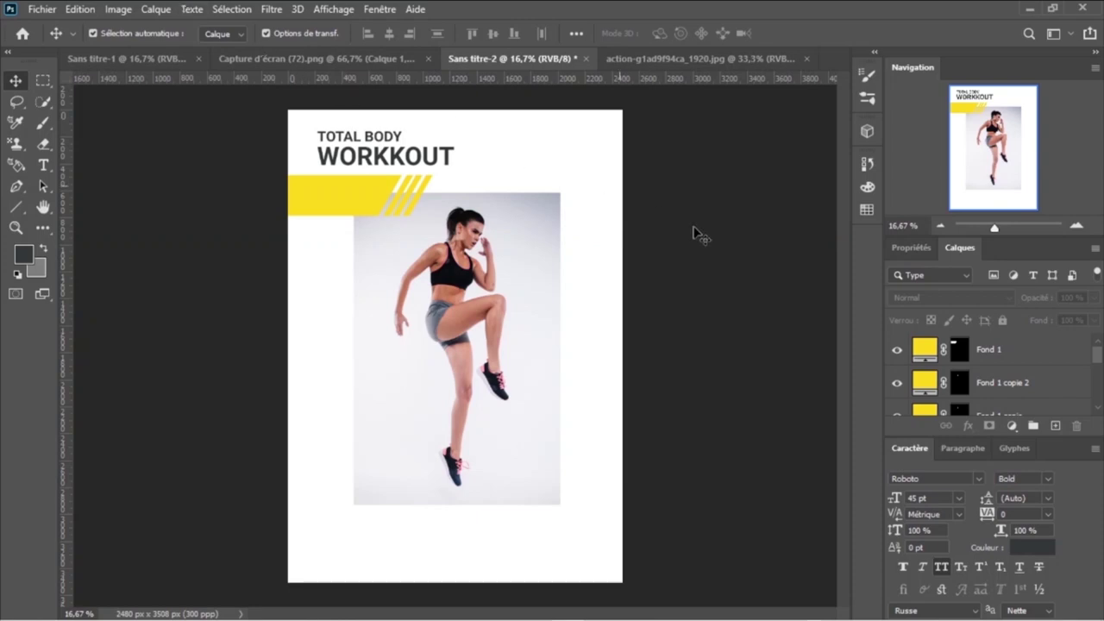
# - Switch to the Elliptical Marquee Tool and pan down to the empty area below the athlete photo
pyautogui.hotkey('ctrl', '+')
pyautogui.hotkey('ctrl', '+')
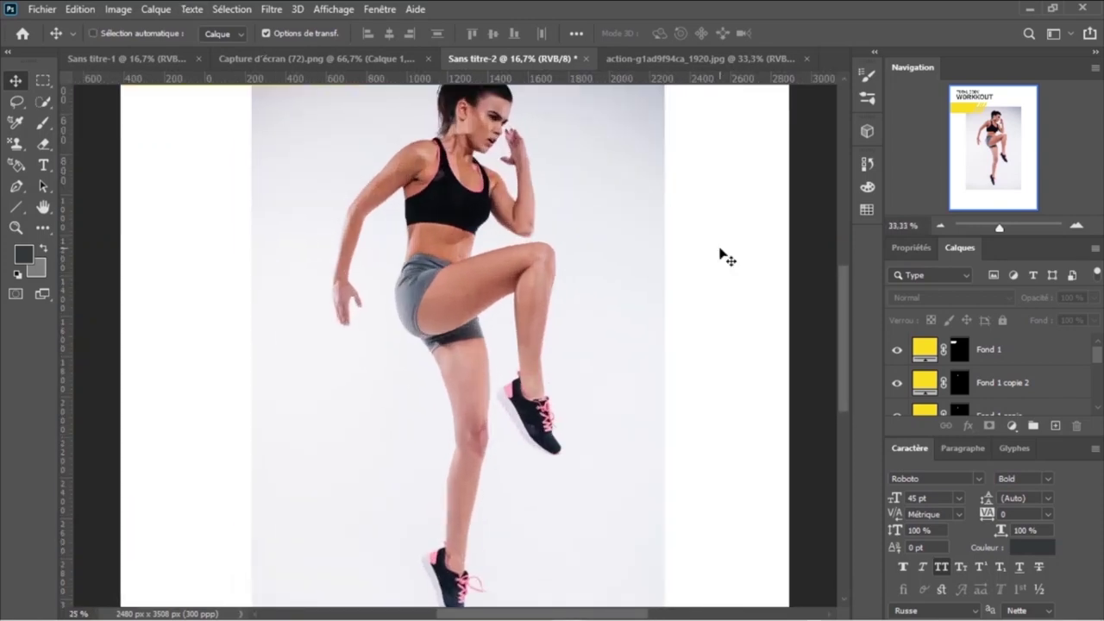
pyautogui.hotkey('ctrl', '-')
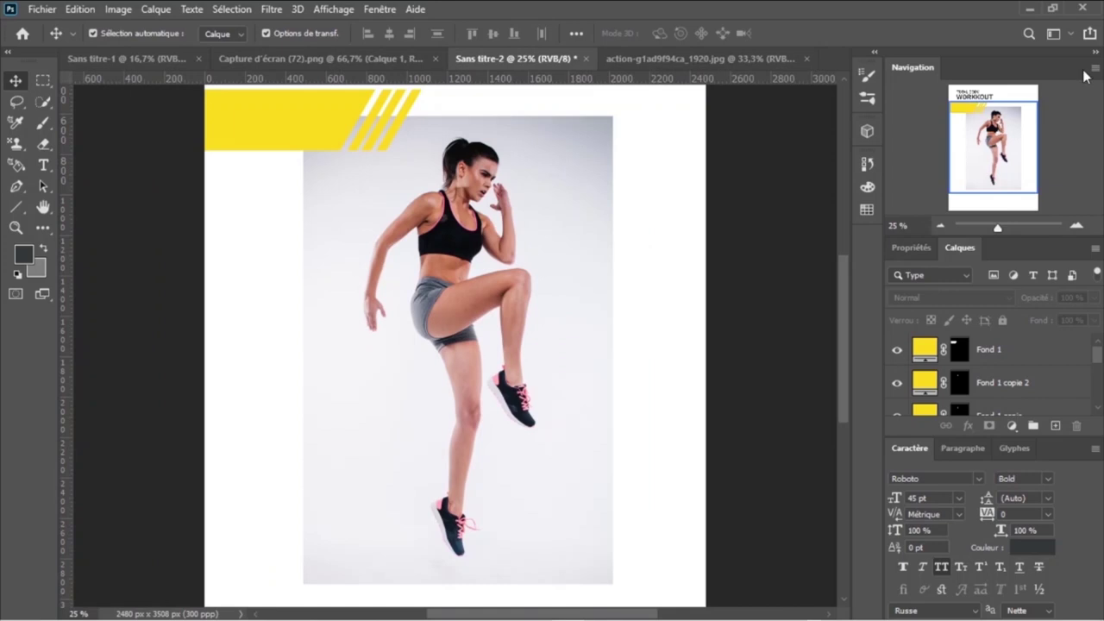
pyautogui.moveTo(983, 129); pyautogui.dragTo(988, 74)
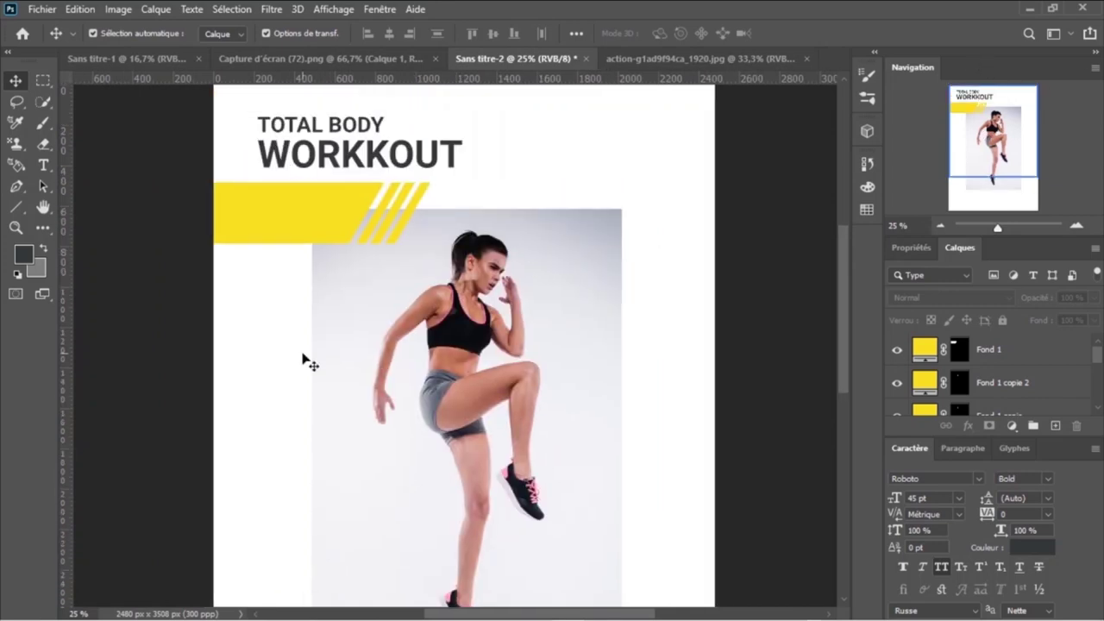
pyautogui.click(44, 83)
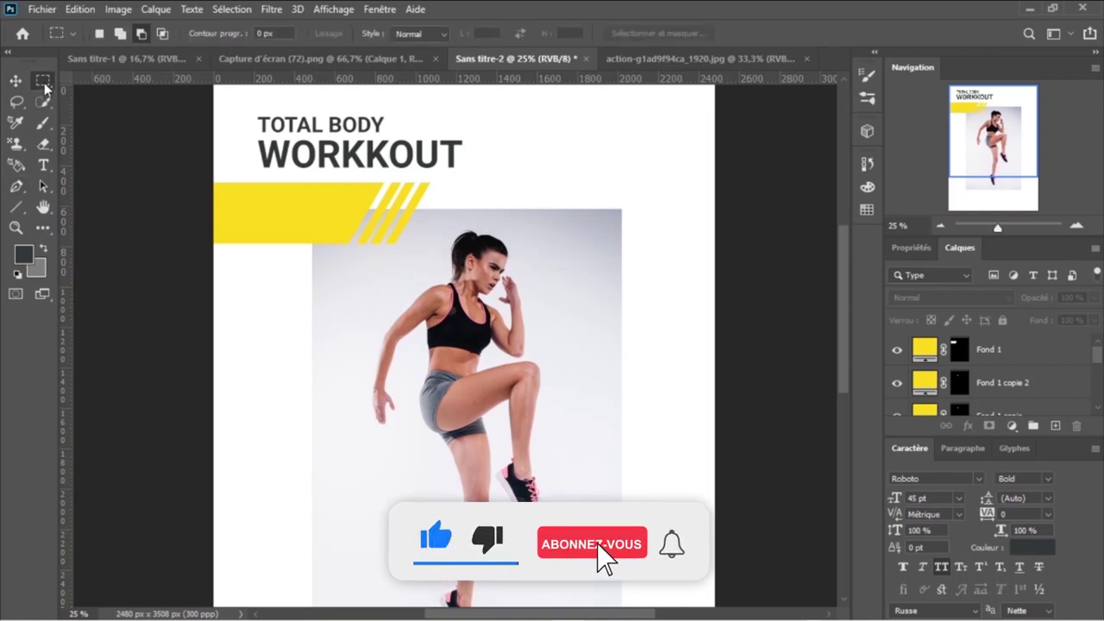
pyautogui.rightClick(44, 82)
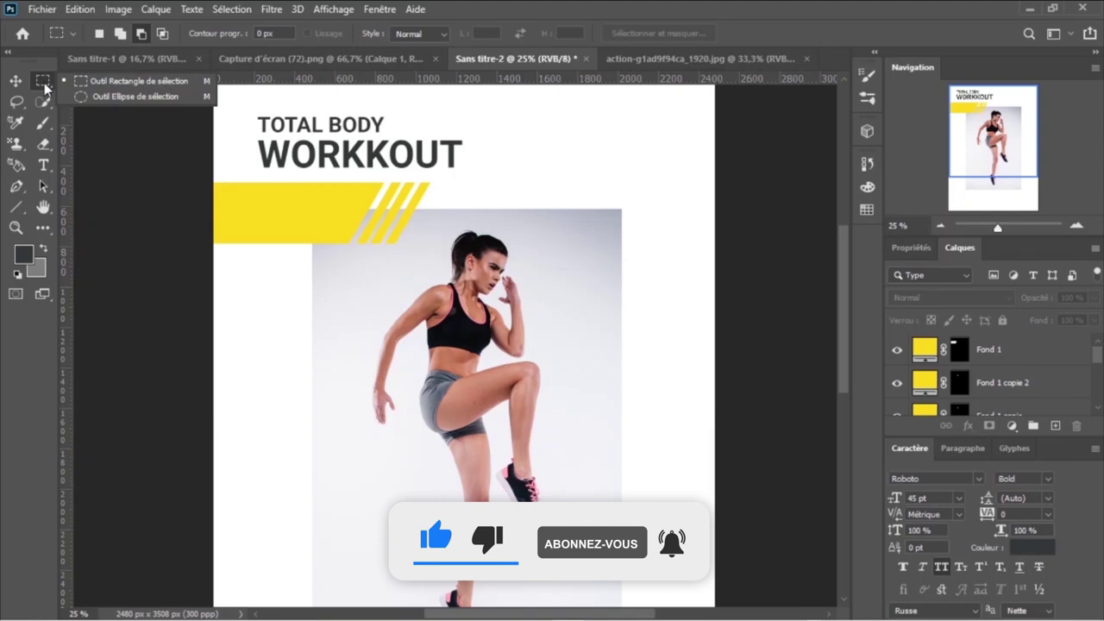
pyautogui.click(119, 93)
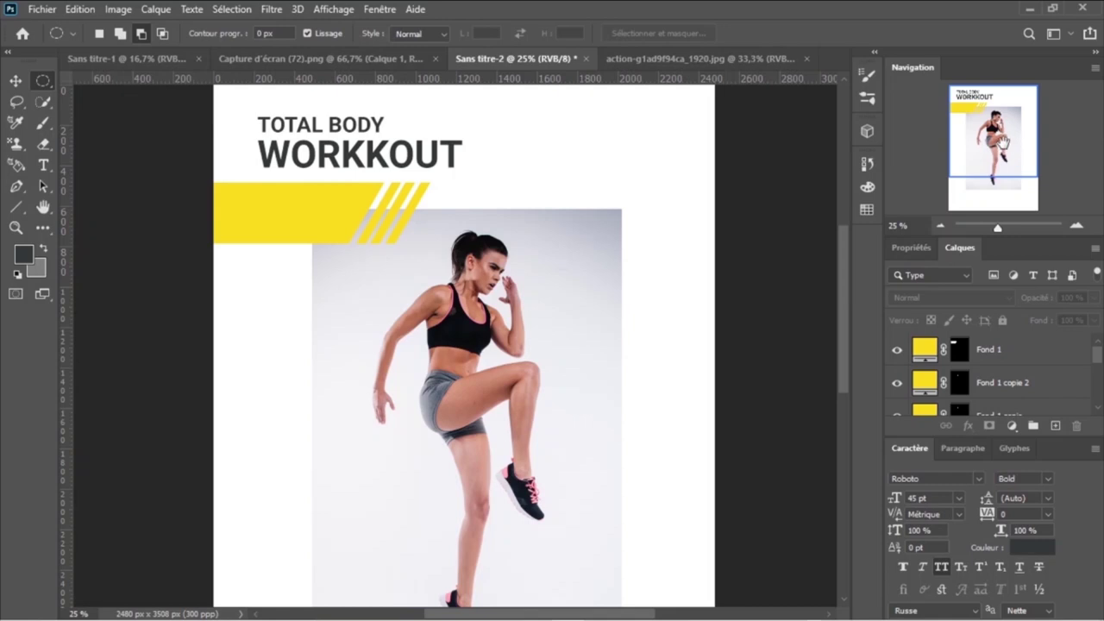
pyautogui.moveTo(1003, 142); pyautogui.dragTo(1013, 221)
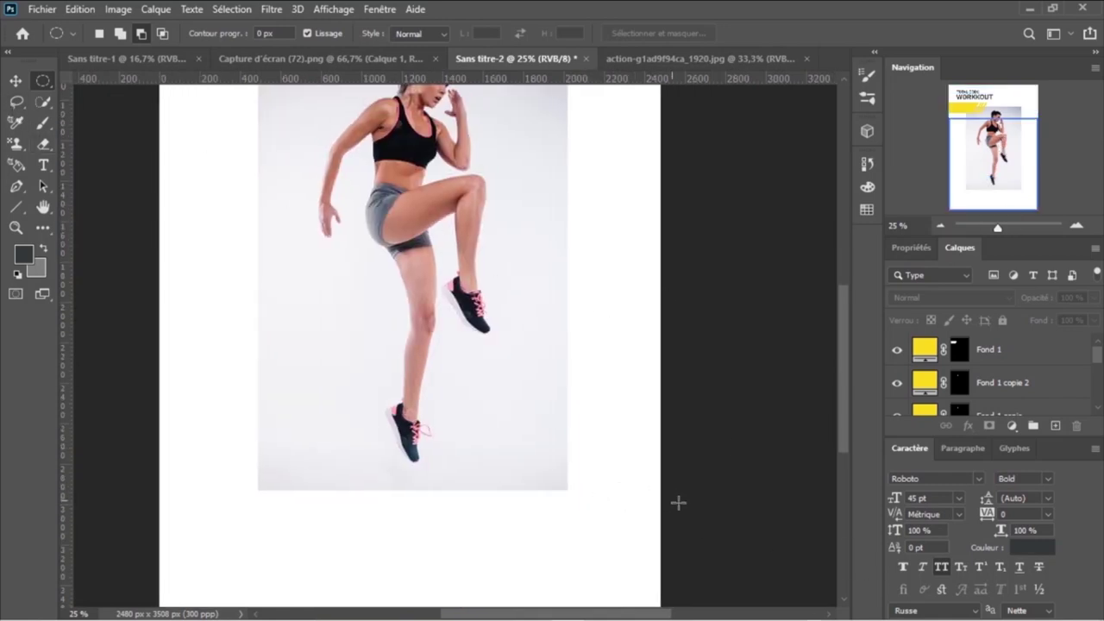
# - Draw a circle near the athlete's feet and fill it with the banner yellow as layer Fond 2
pyautogui.moveTo(687, 508)
pyautogui.mouseDown()
pyautogui.moveTo(578, 614)
pyautogui.moveTo(539, 594)
pyautogui.moveTo(546, 601)
pyautogui.mouseUp()
pyautogui.hotkey('ctrl', '0')
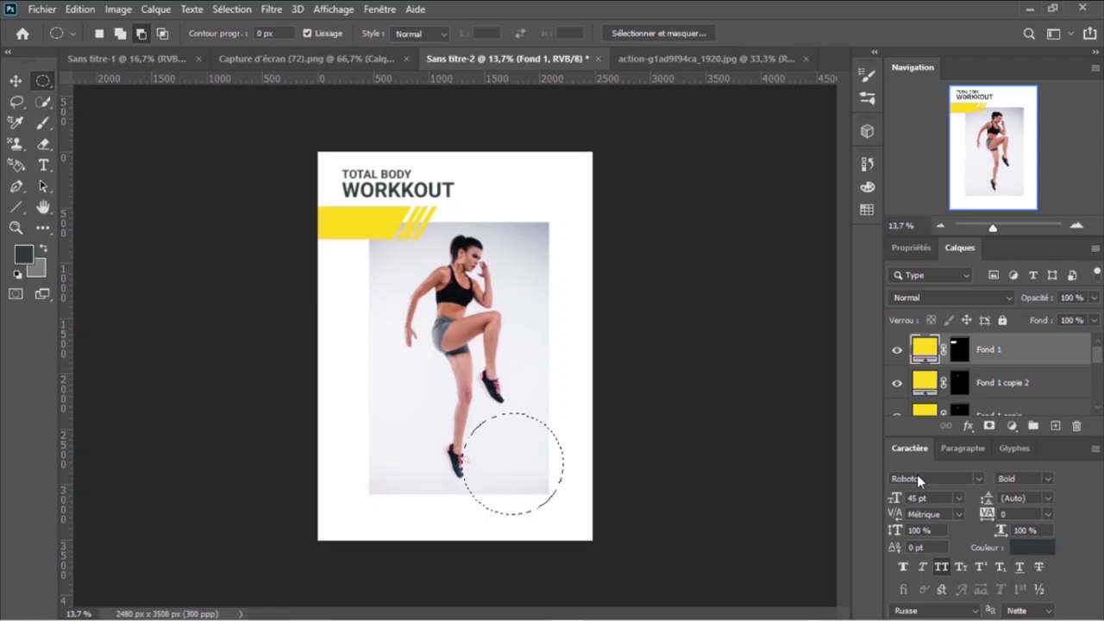
pyautogui.click(1012, 425)
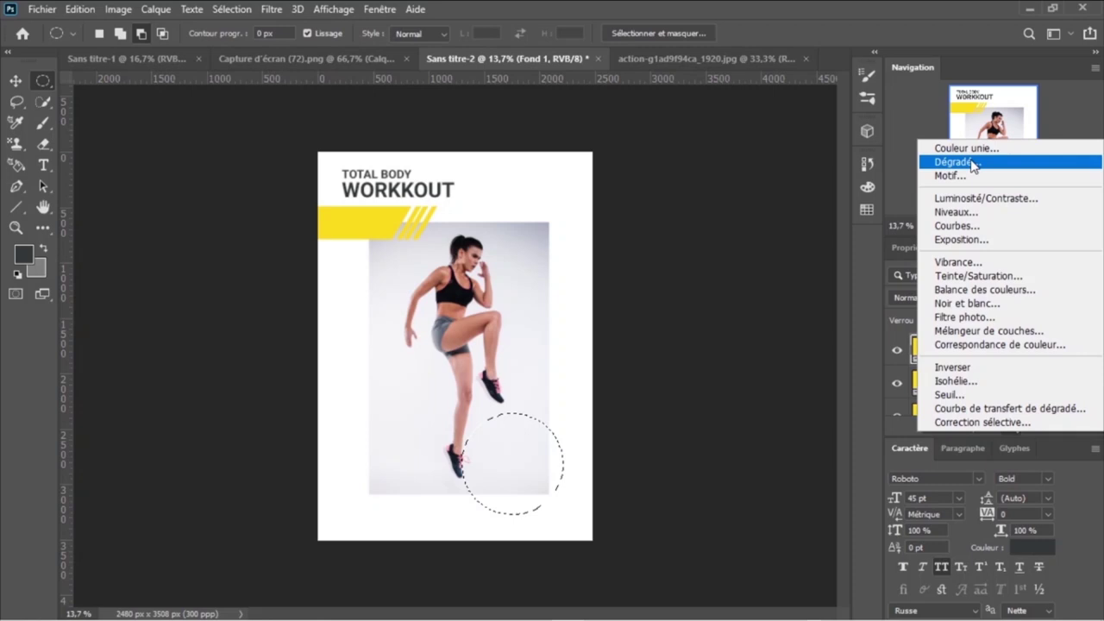
pyautogui.click(965, 149)
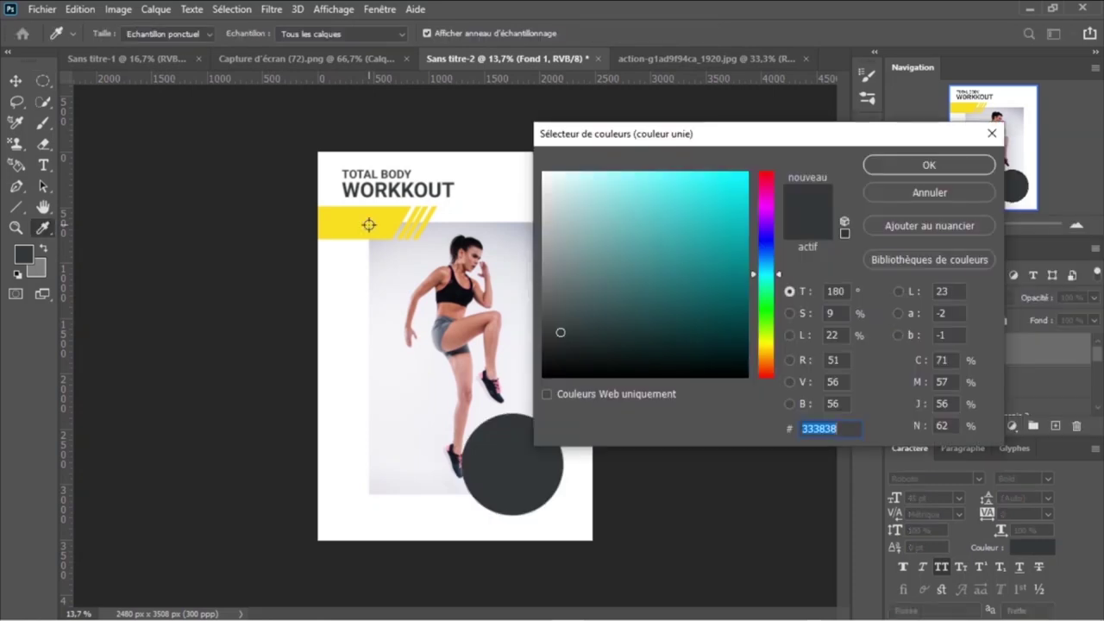
pyautogui.click(368, 225)
pyautogui.press('Return')
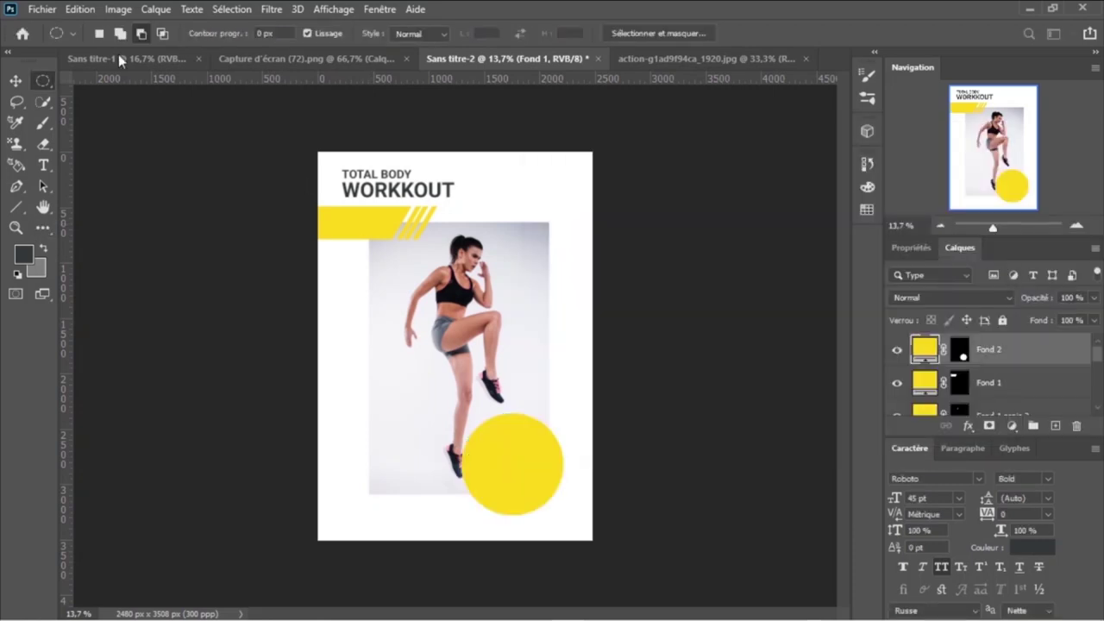
pyautogui.press('v')
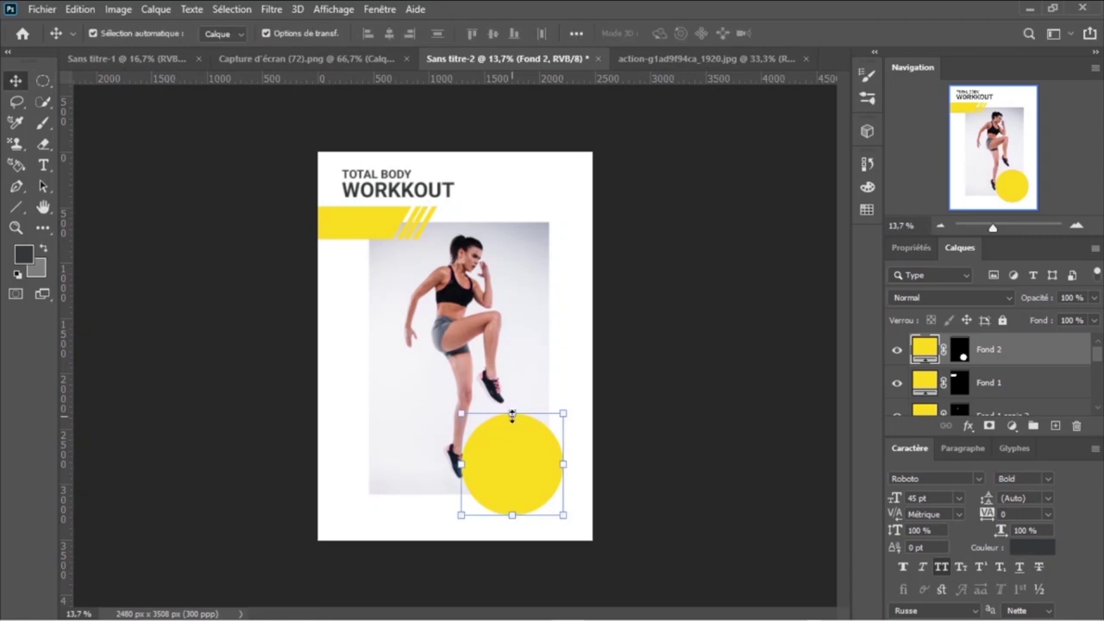
# - Select a thin rectangle at the photo's top right and fill it with yellow f8e122
pyautogui.rightClick(43, 81)
pyautogui.click(129, 81)
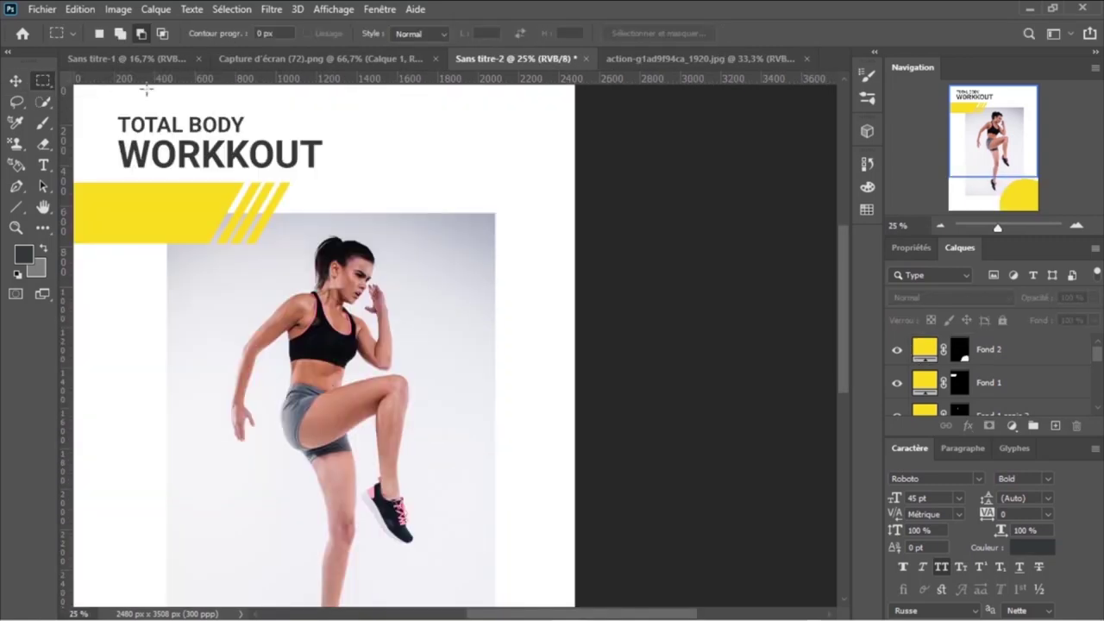
pyautogui.moveTo(442, 226); pyautogui.dragTo(570, 252)
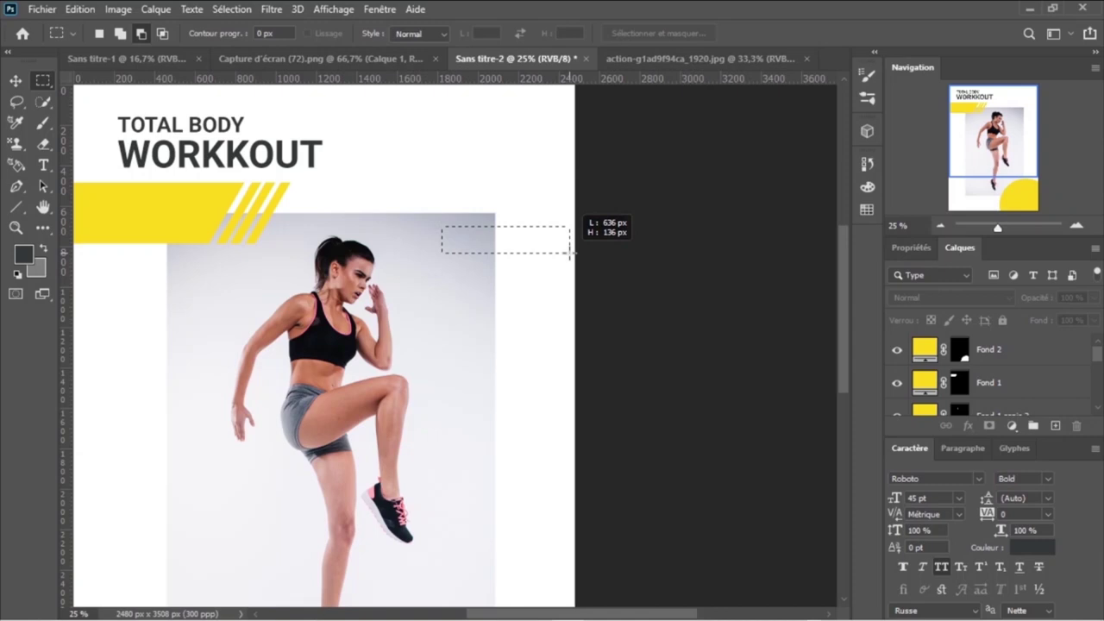
pyautogui.moveTo(569, 253); pyautogui.dragTo(569, 253)
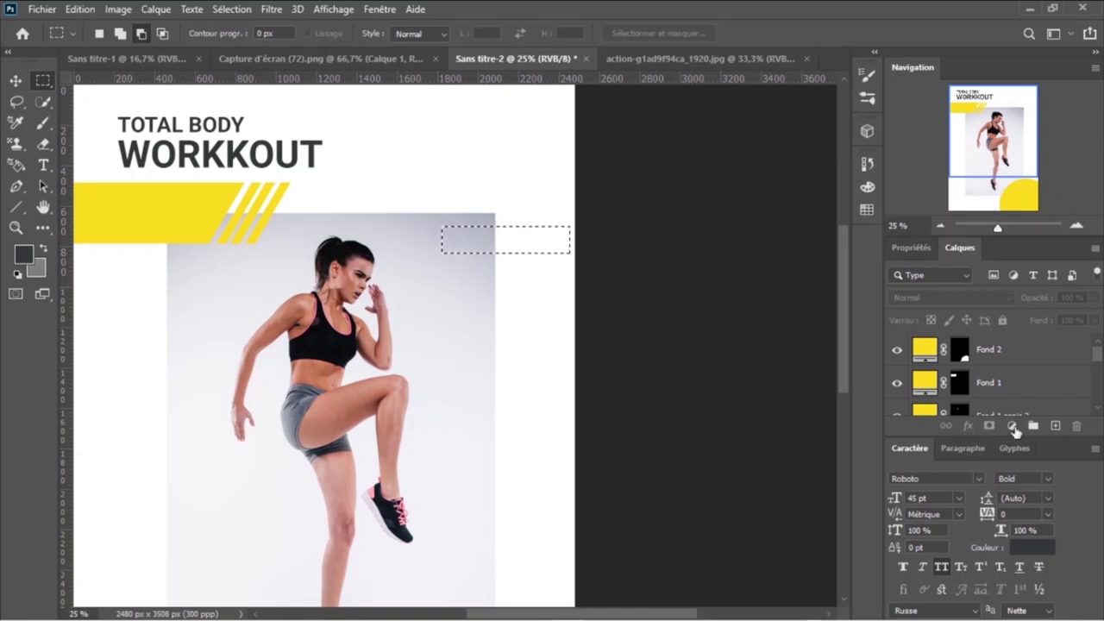
pyautogui.click(1013, 428)
pyautogui.click(930, 143)
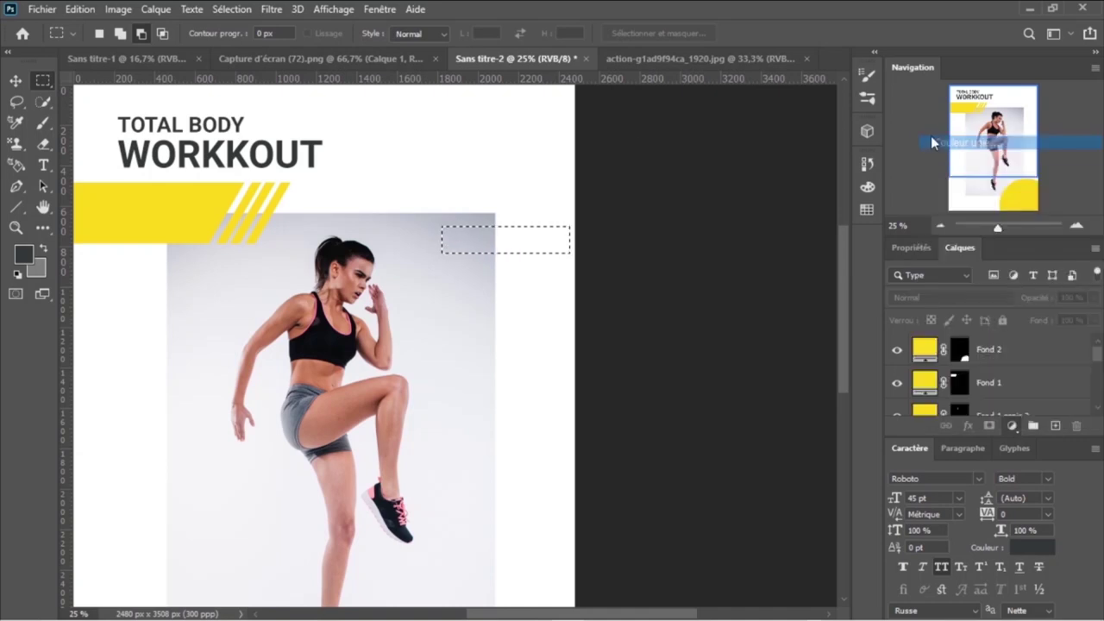
pyautogui.click(186, 211)
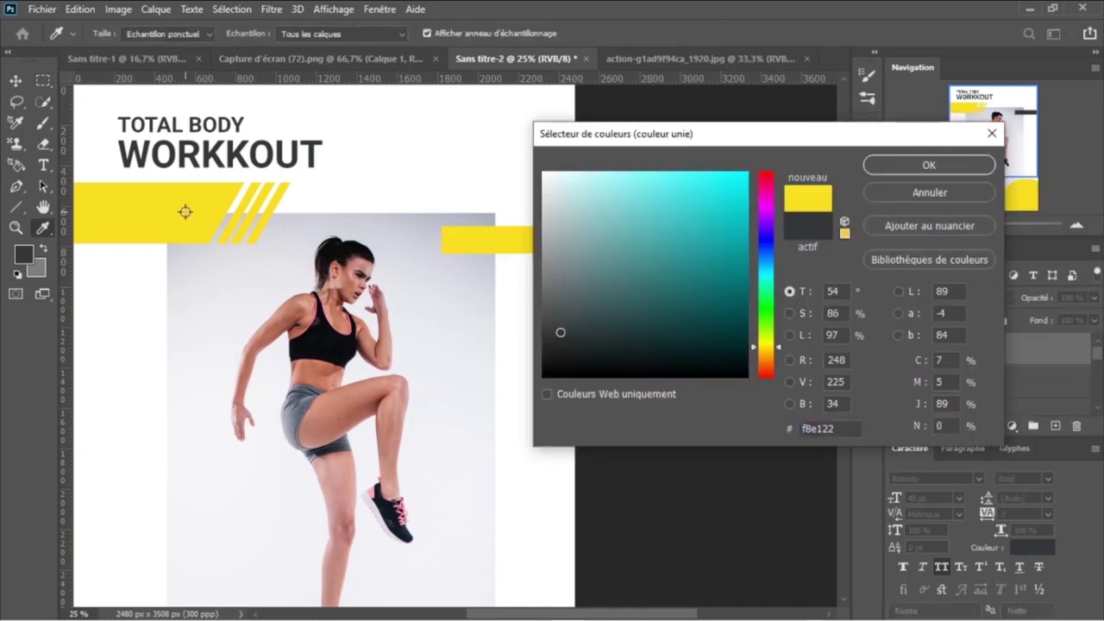
pyautogui.click(916, 167)
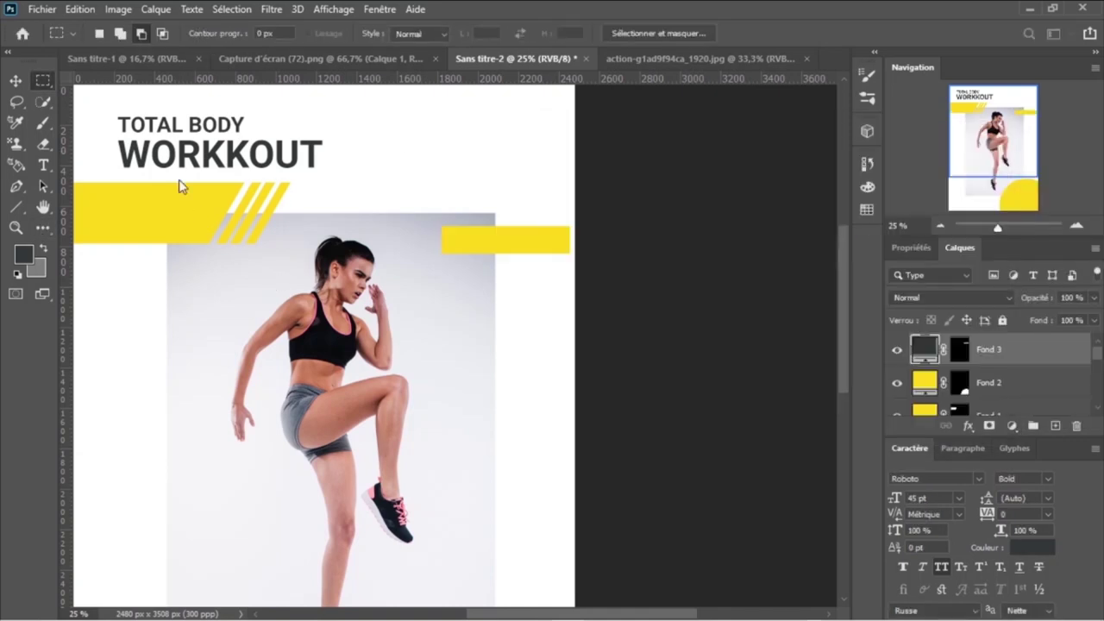
# - Mask out the yellow bar's right end and shift the bar slightly right
pyautogui.click(19, 82)
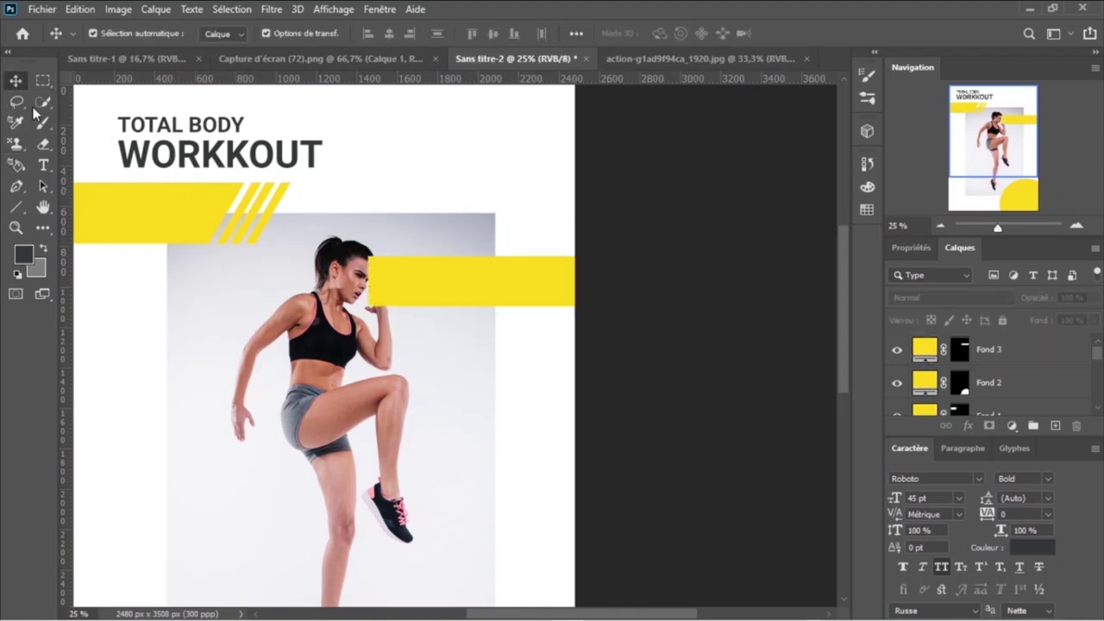
pyautogui.click(47, 79)
pyautogui.moveTo(515, 216); pyautogui.dragTo(575, 494)
pyautogui.press('Delete')
pyautogui.press('v')
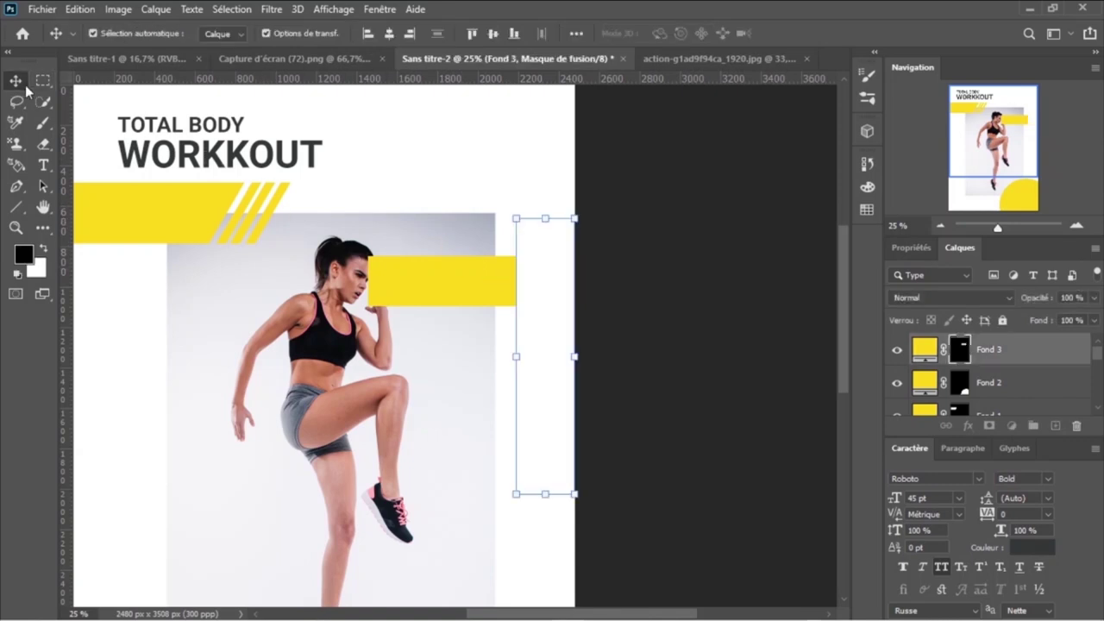
pyautogui.click(509, 157)
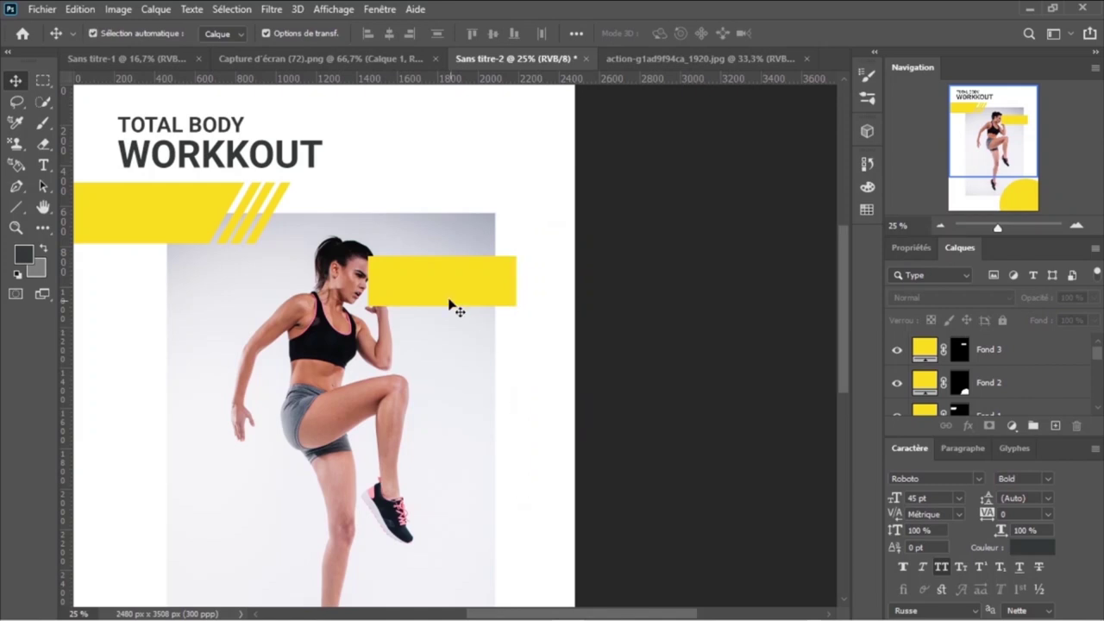
pyautogui.moveTo(455, 291)
pyautogui.mouseDown()
pyautogui.moveTo(490, 291)
pyautogui.moveTo(481, 286)
pyautogui.mouseUp()
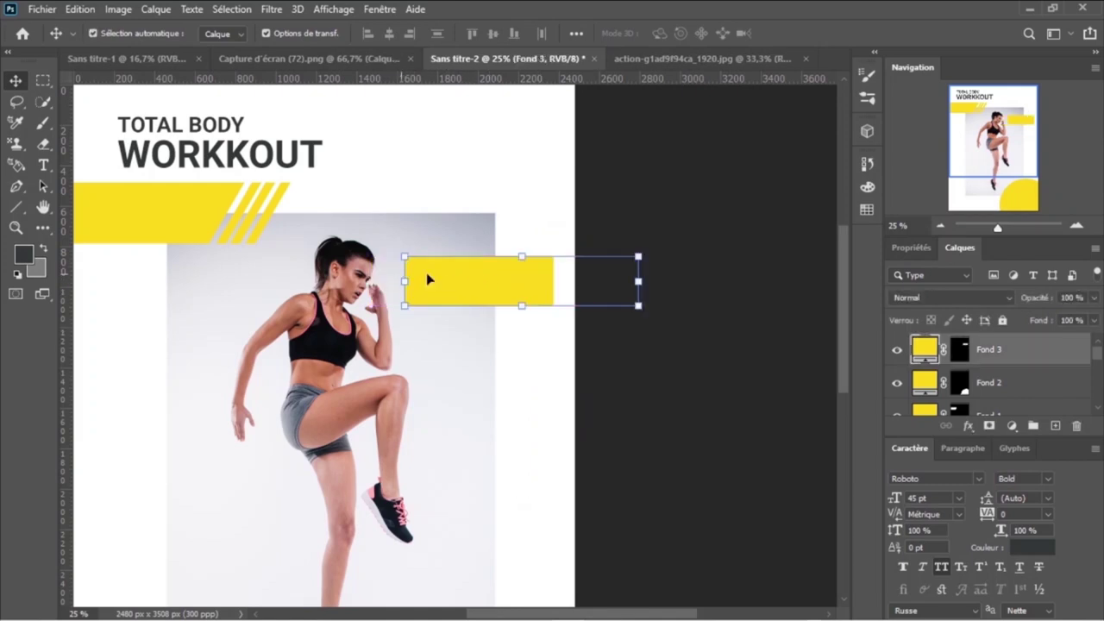
pyautogui.click(960, 351)
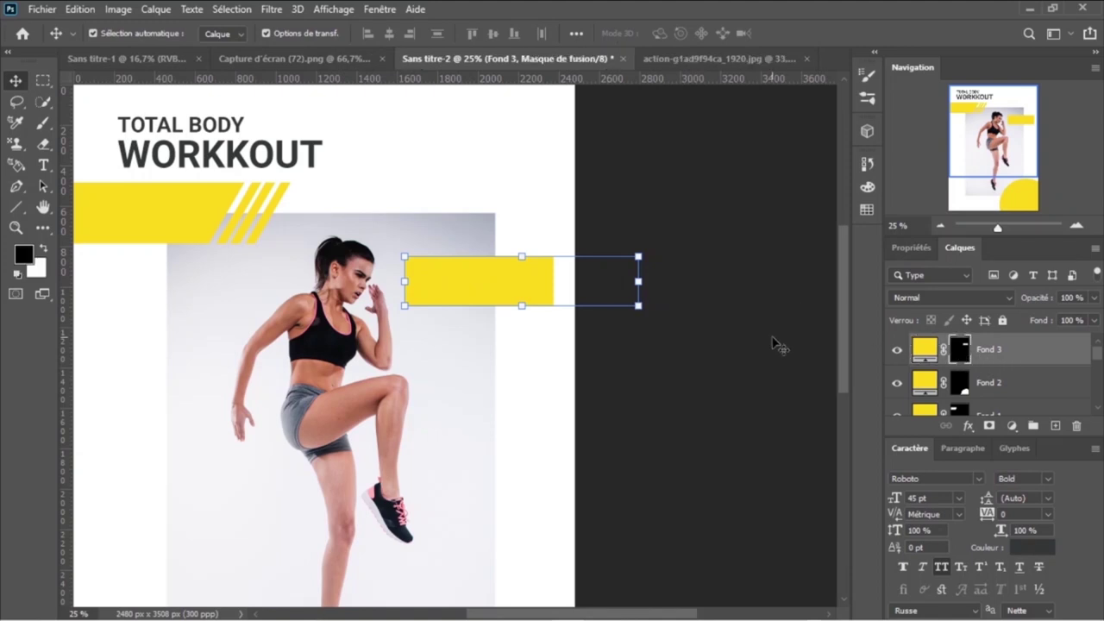
pyautogui.click(768, 339)
# - Paint out the left part of the yellow bar in black on its layer mask
pyautogui.click(960, 351)
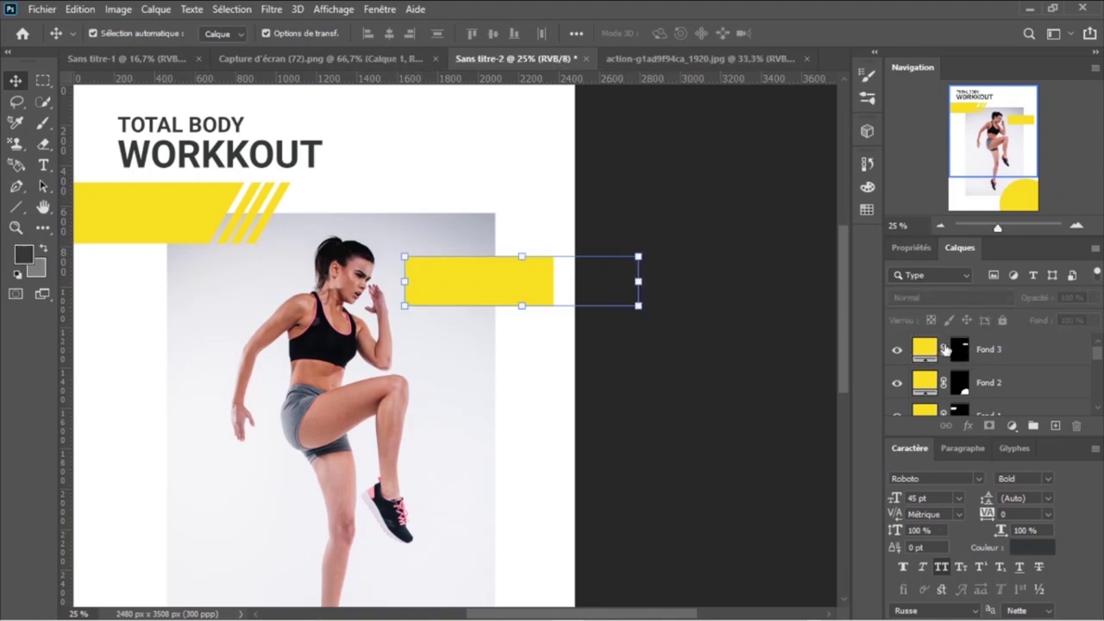
pyautogui.press('m')
pyautogui.moveTo(402, 228); pyautogui.dragTo(460, 360)
pyautogui.click(44, 125)
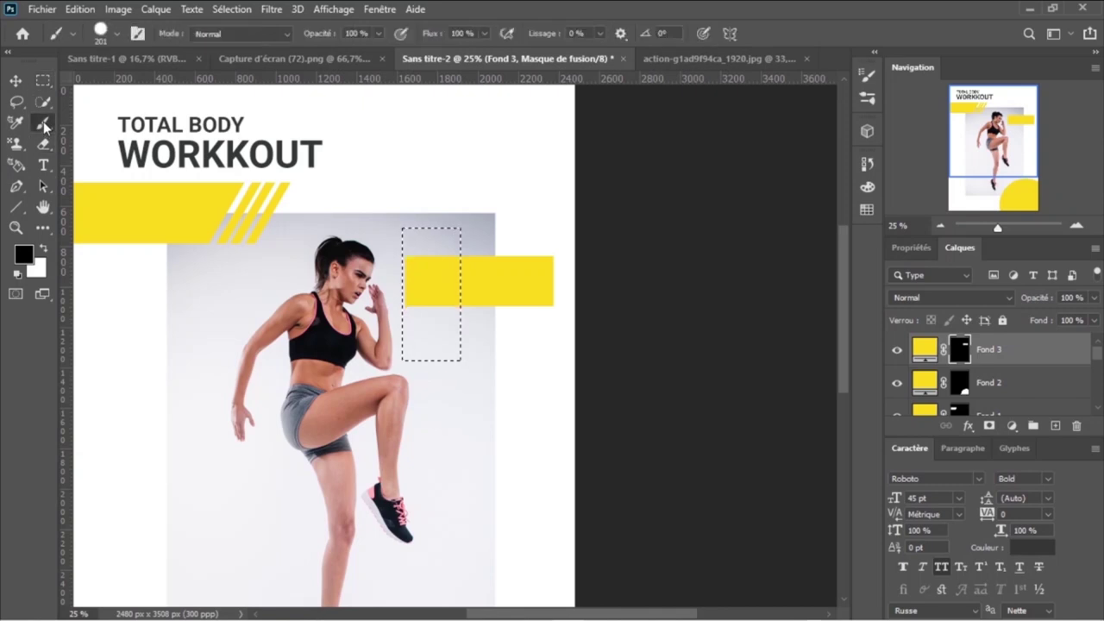
pyautogui.click(440, 279)
pyautogui.moveTo(440, 298); pyautogui.dragTo(412, 283)
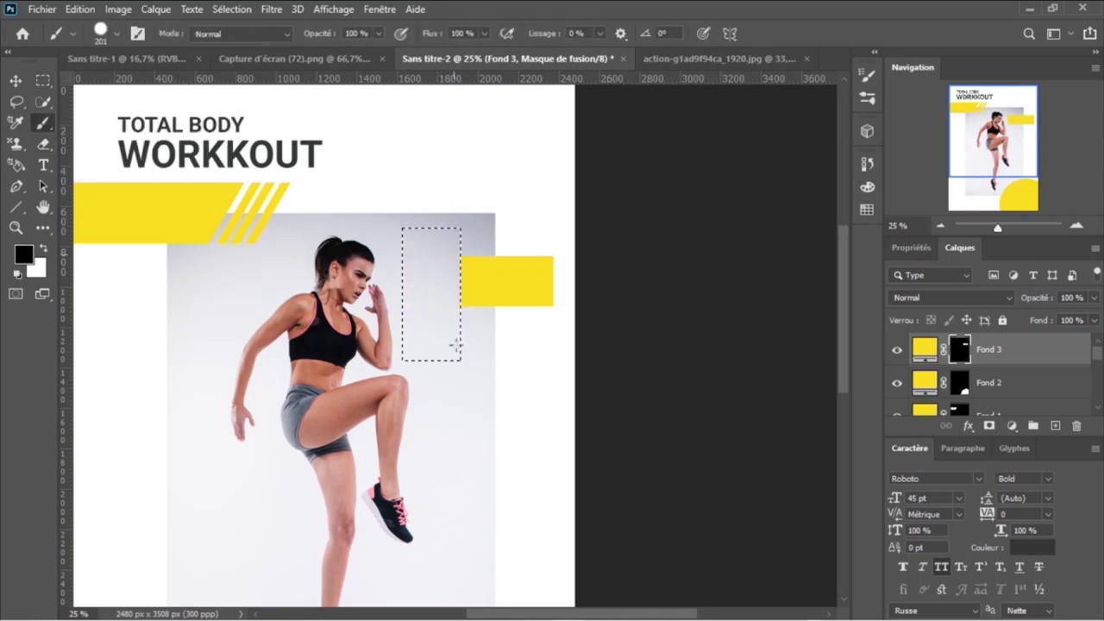
pyautogui.hotkey('ctrl', 'd')
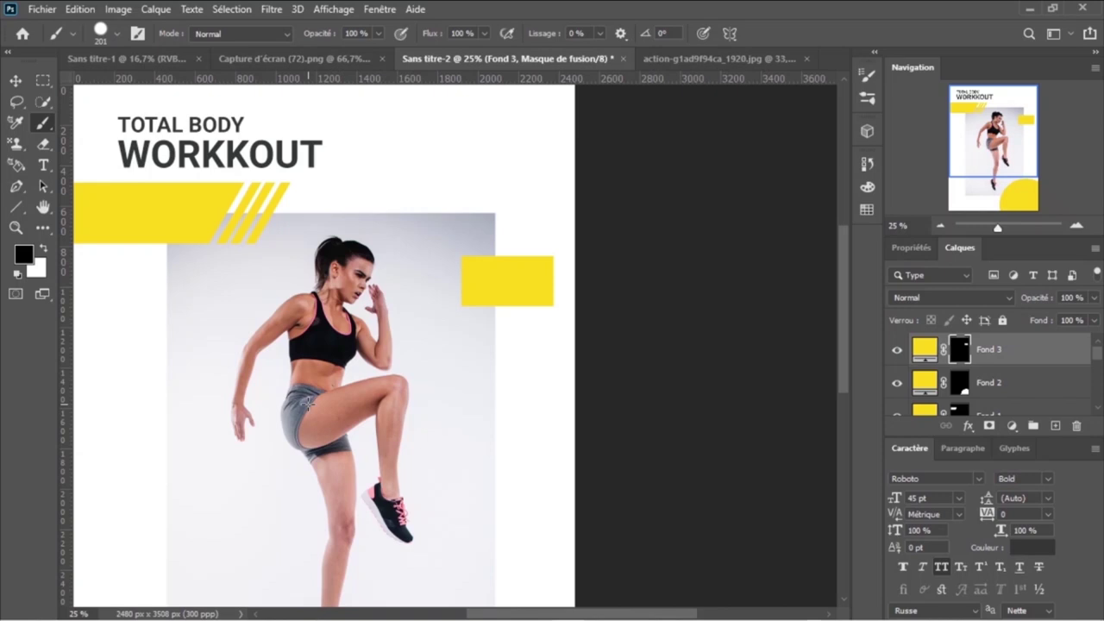
# - Reduce the yellow bar's height to 87.10% with Free Transform
pyautogui.click(20, 83)
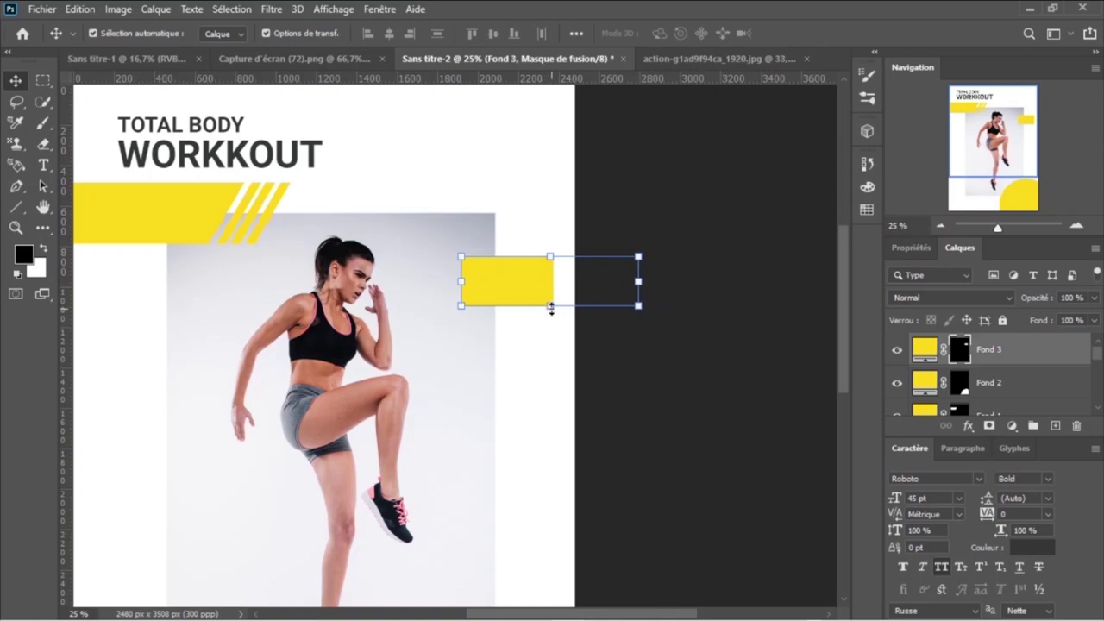
pyautogui.moveTo(550, 306); pyautogui.dragTo(550, 300)
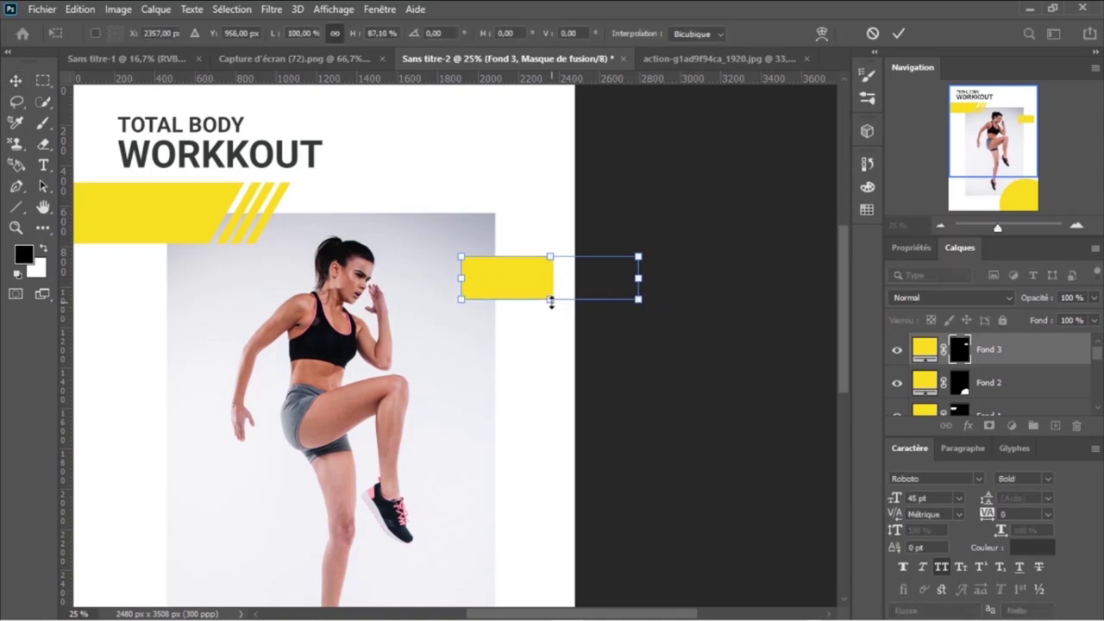
pyautogui.click(897, 34)
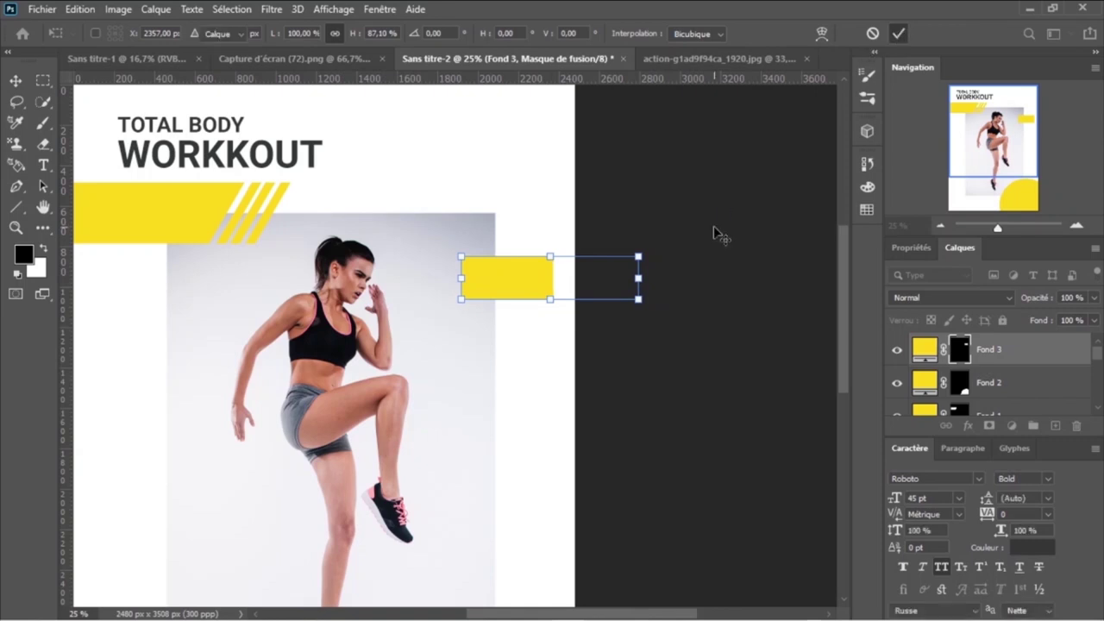
pyautogui.click(715, 232)
pyautogui.keyDown('ctrl'); pyautogui.click(531, 298); pyautogui.keyUp('ctrl')
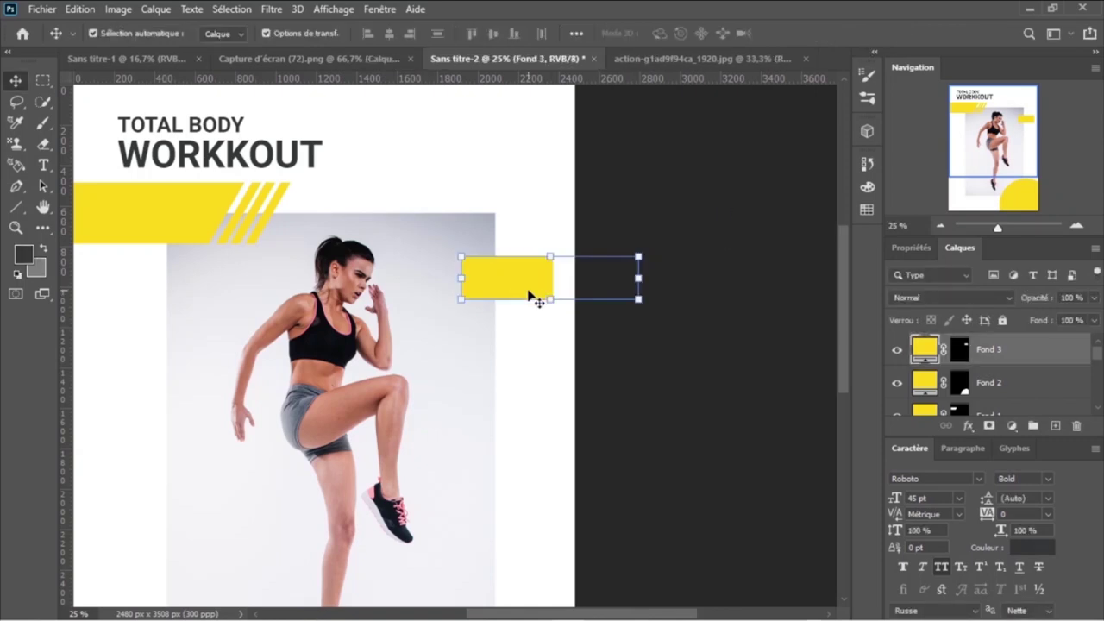
pyautogui.hotkey('ctrl', '+')
# - Fill mask strips black and step the selection down to leave two thin yellow stripes
pyautogui.press('ctrl')
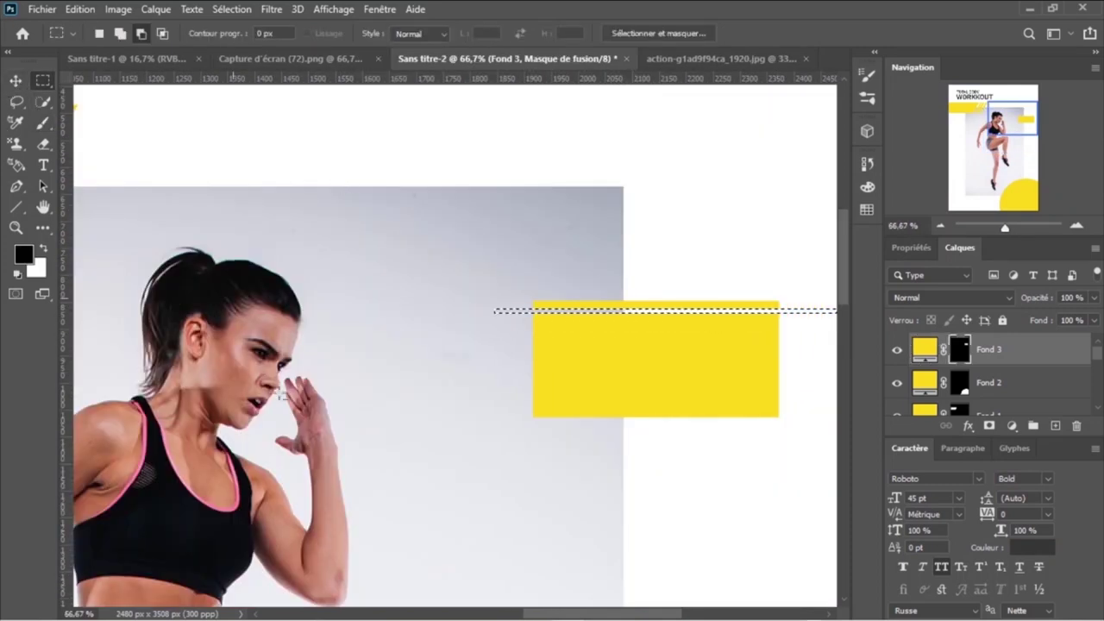
pyautogui.hotkey('alt', 'BackSpace')
pyautogui.hotkey('shift', 'Down')
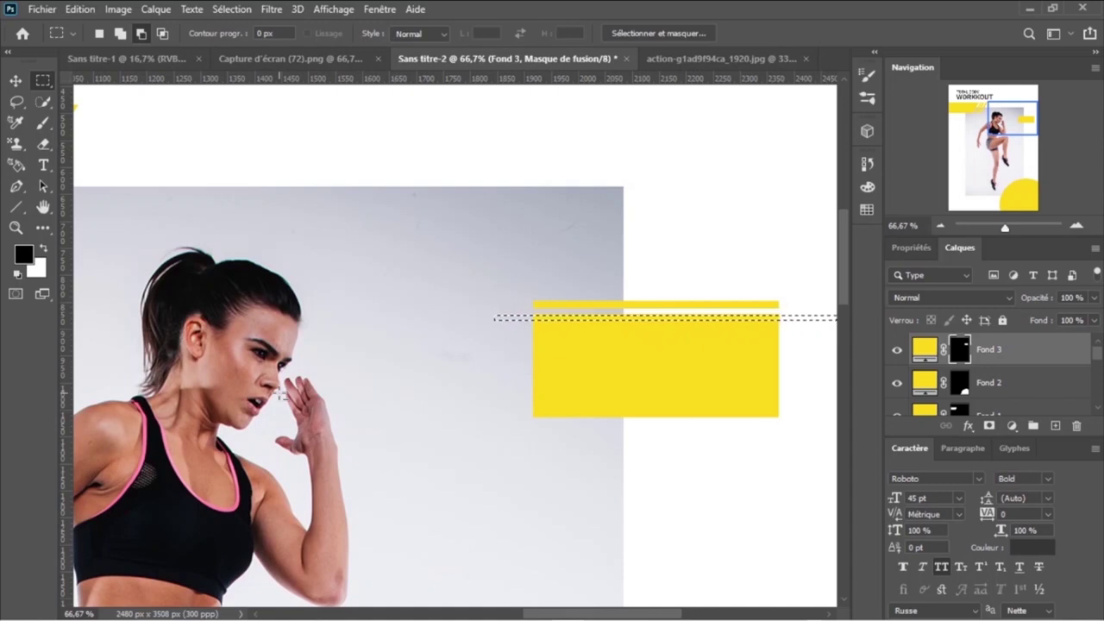
pyautogui.hotkey('shift', 'Down')
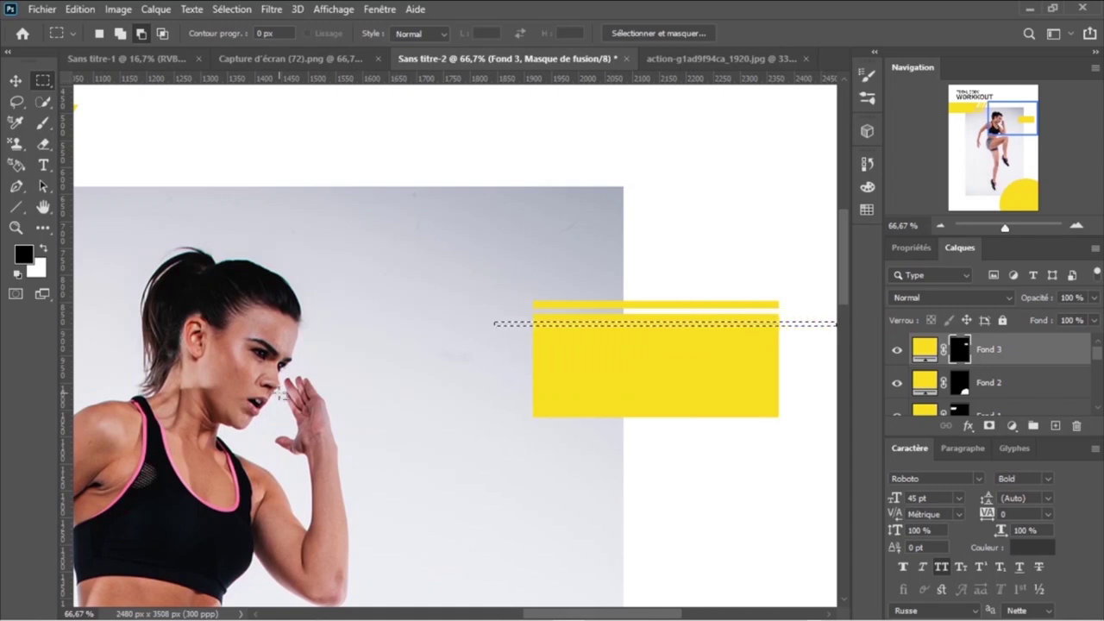
pyautogui.press('b')
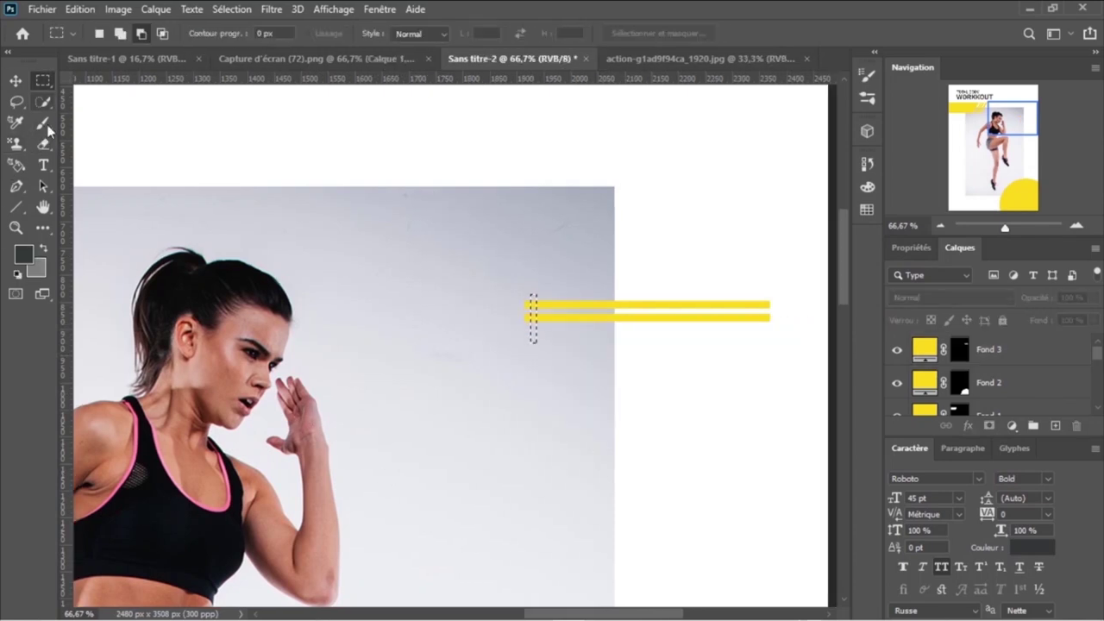
# - Cut gaps along the yellow stripes on the mask to break them into small squares
pyautogui.click(40, 128)
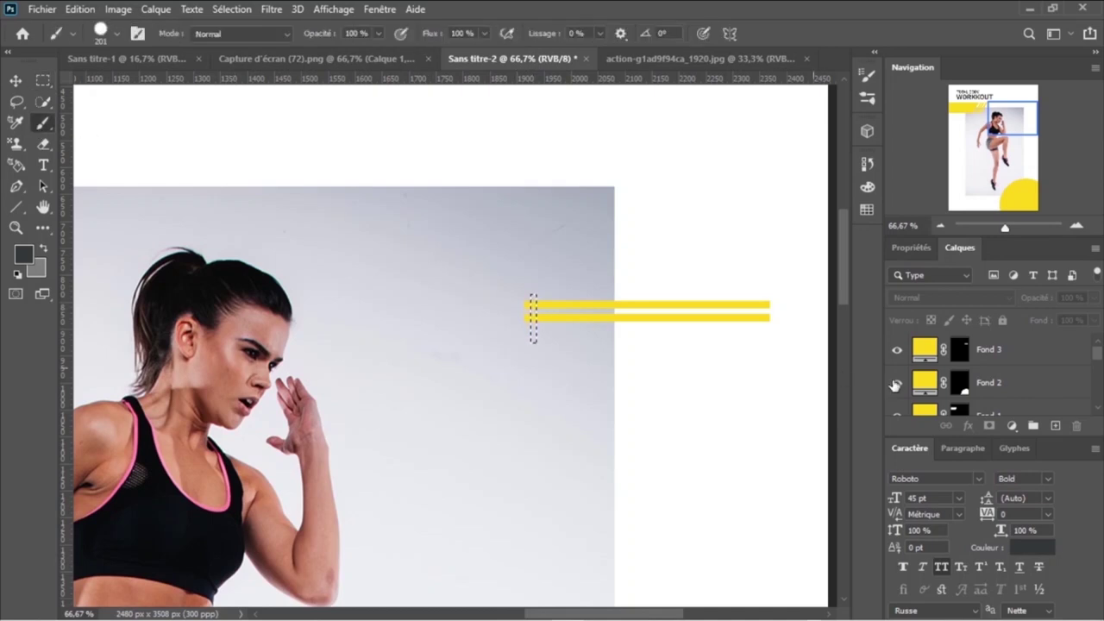
pyautogui.click(960, 349)
pyautogui.click(43, 82)
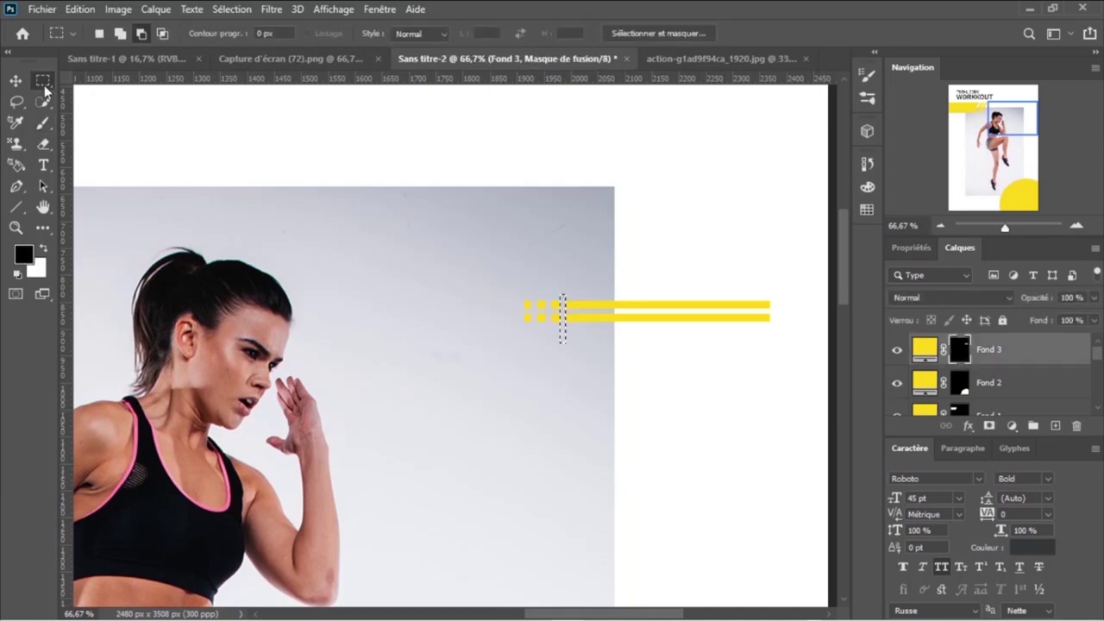
pyautogui.hotkey('shift', 'Right')
pyautogui.hotkey('shift', 'Right')
pyautogui.press('b')
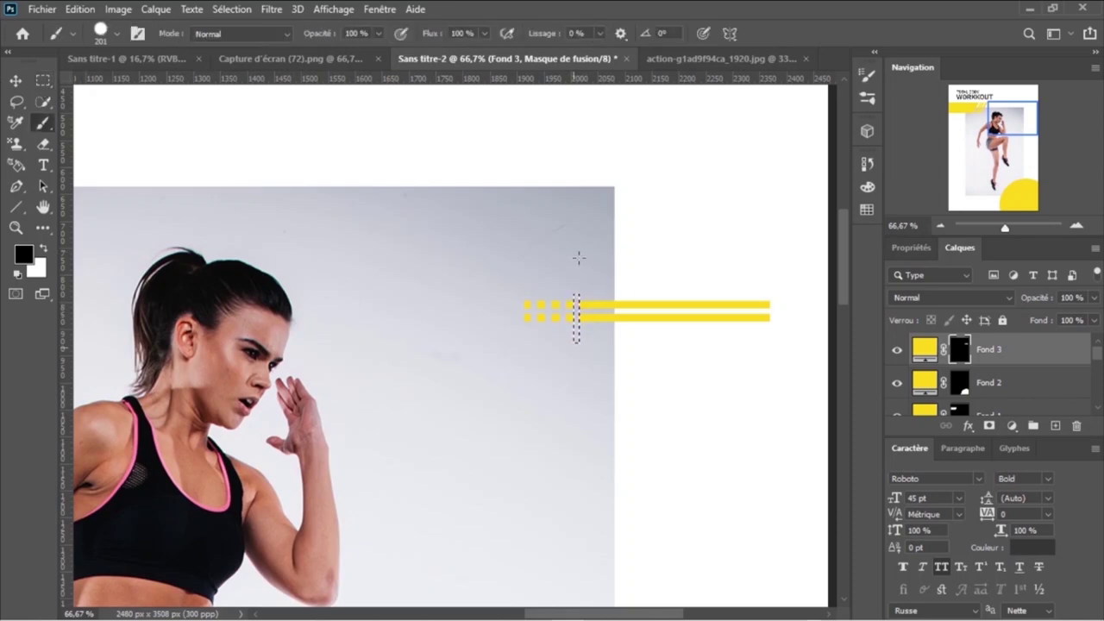
pyautogui.click(43, 81)
pyautogui.hotkey('shift', 'Right')
pyautogui.hotkey('shift', 'Right')
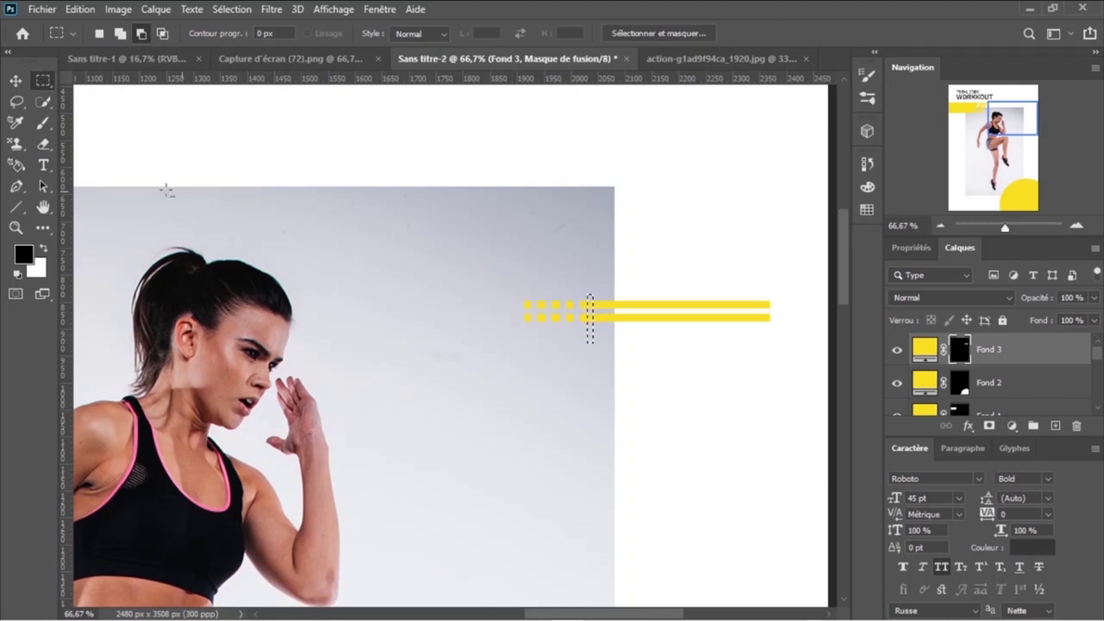
pyautogui.click(43, 123)
pyautogui.click(44, 81)
# - Finish cutting the squares, then Alt-drag a copy (Fond 3 copie) into a four-row dot grid
pyautogui.moveTo(25, 53); pyautogui.dragTo(26, 60)
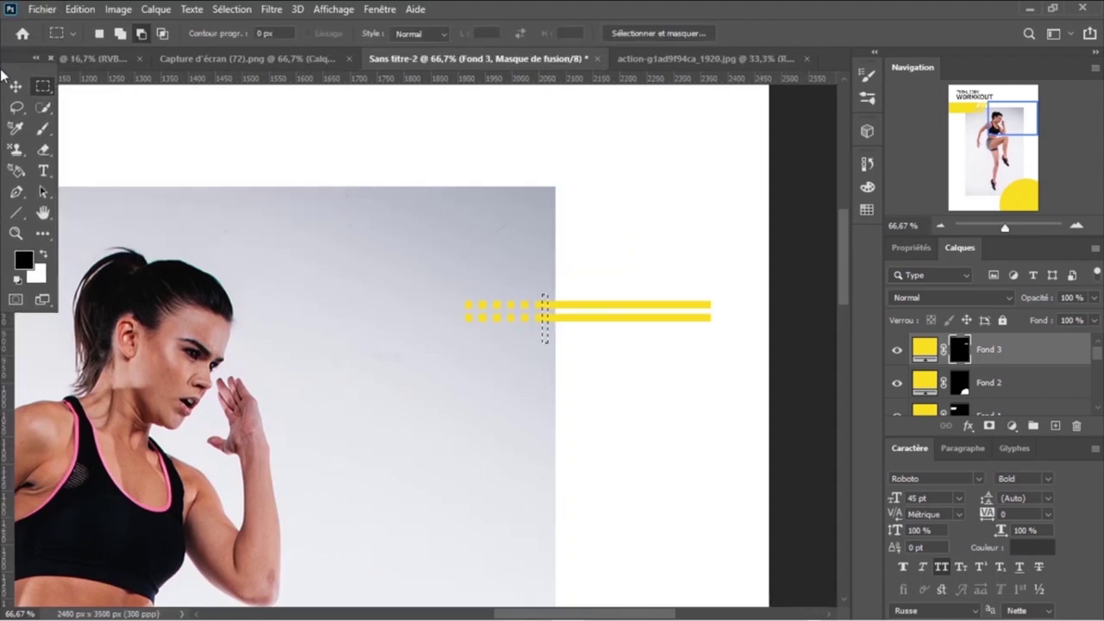
pyautogui.click(38, 138)
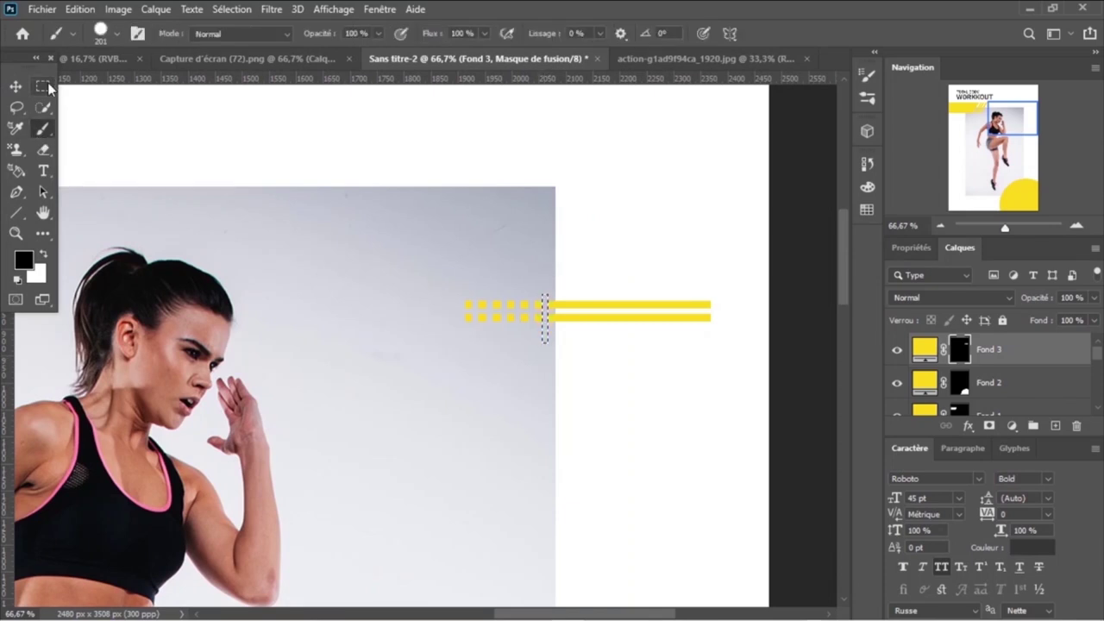
pyautogui.click(43, 128)
pyautogui.press('m')
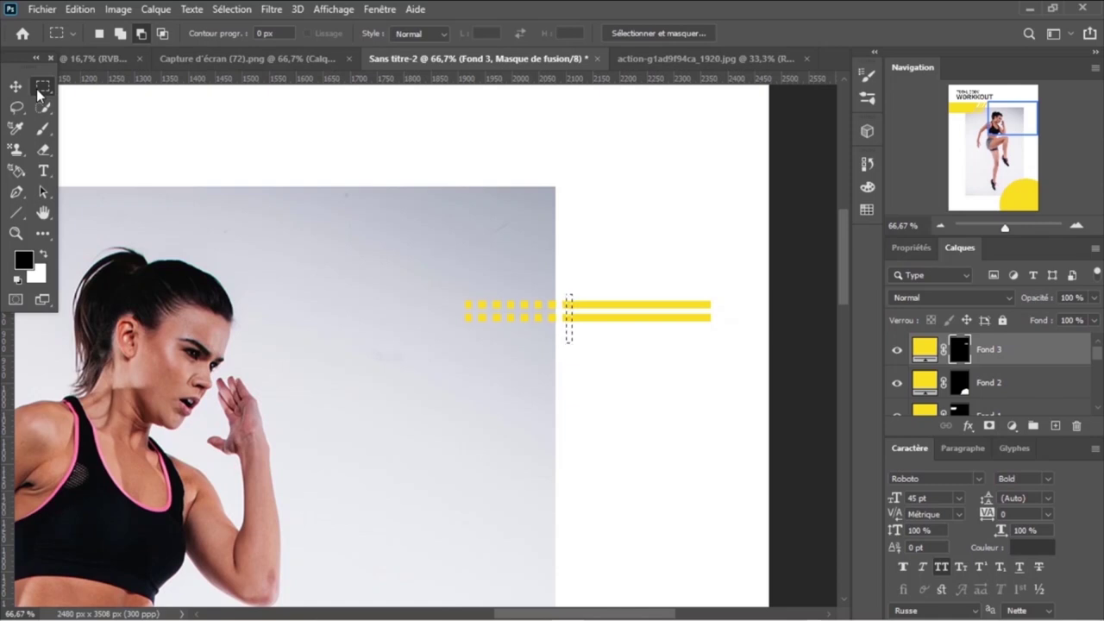
pyautogui.click(43, 128)
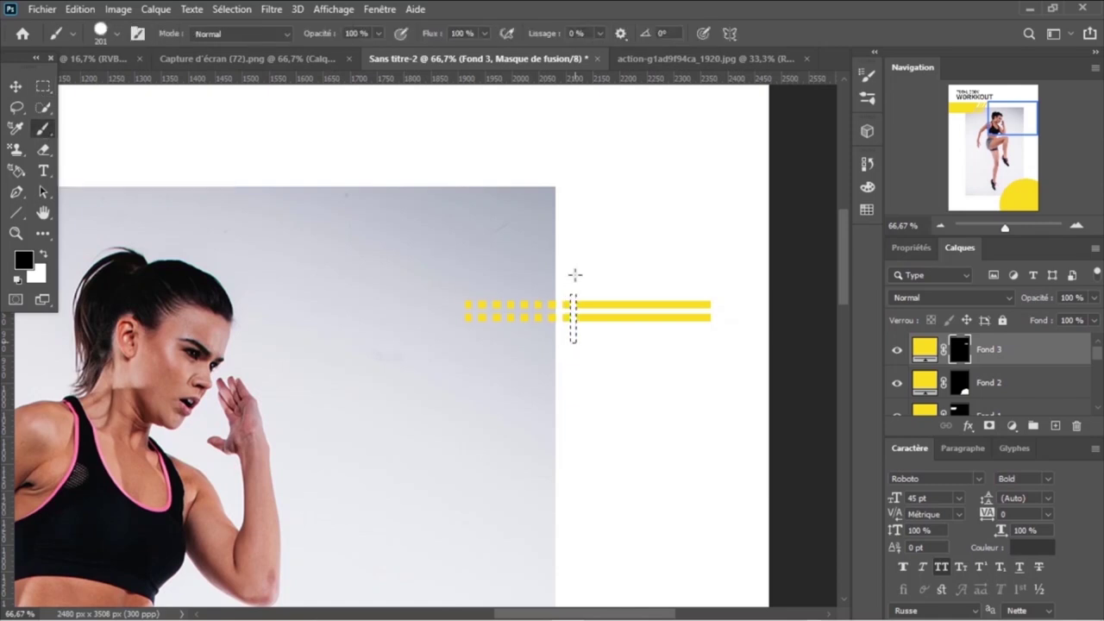
pyautogui.click(43, 87)
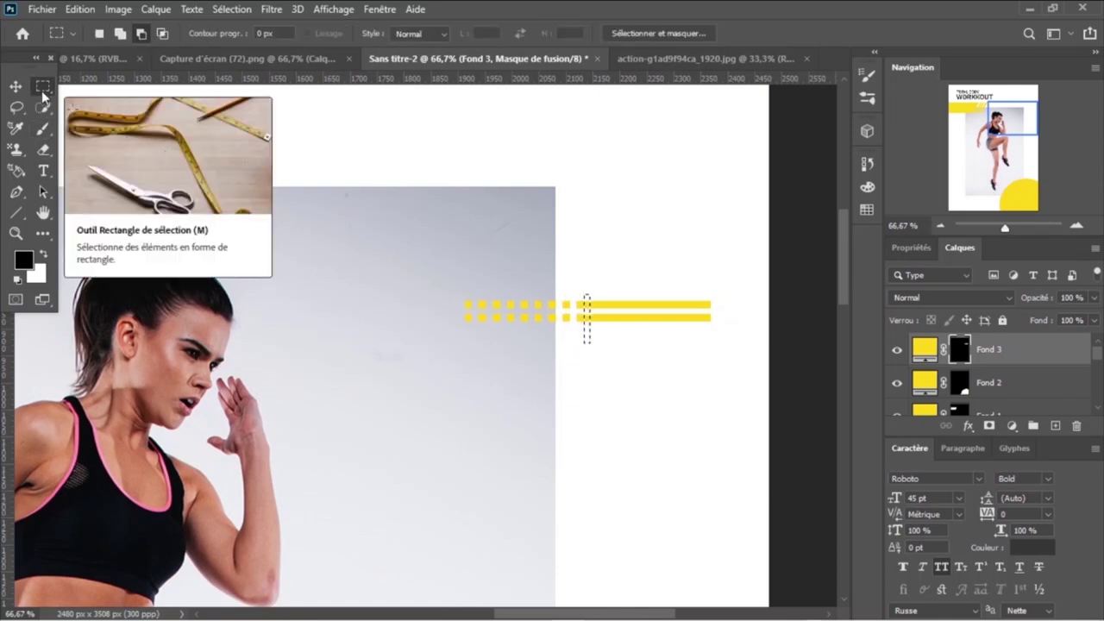
pyautogui.press('v')
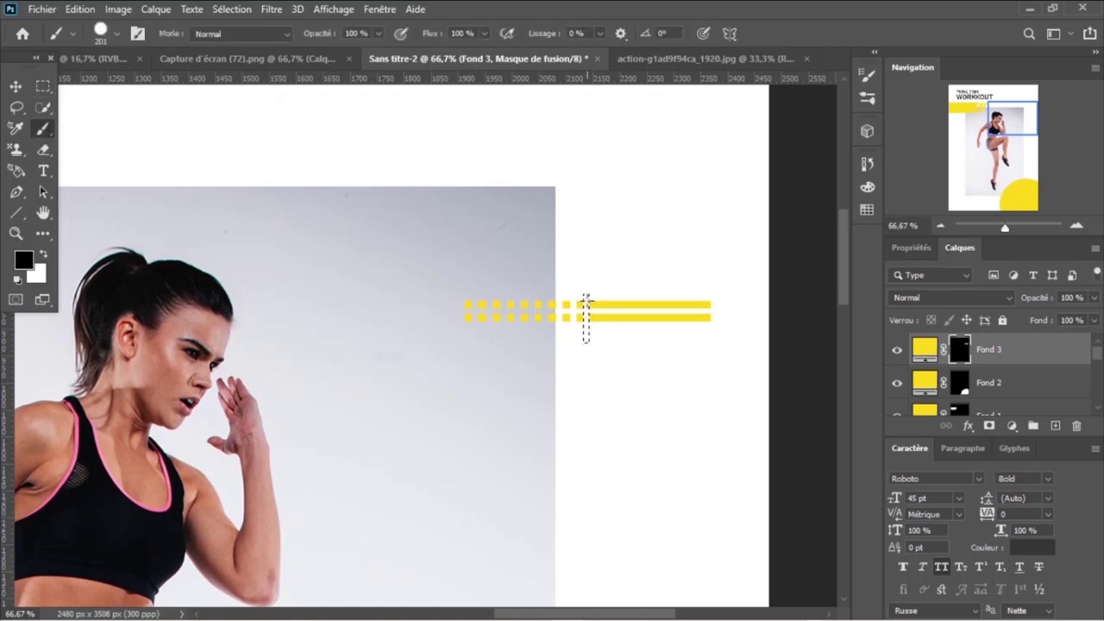
pyautogui.moveTo(586, 317); pyautogui.dragTo(725, 296)
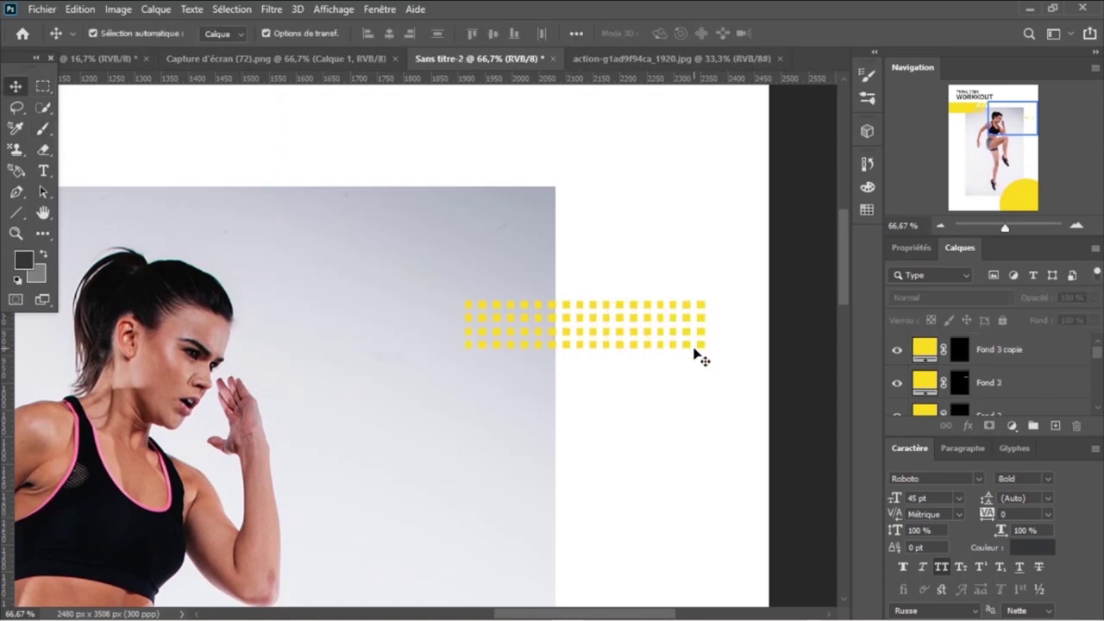
# - Check the dot pattern and photo layers, fit the poster on screen, then zoom in slightly
pyautogui.click(690, 348)
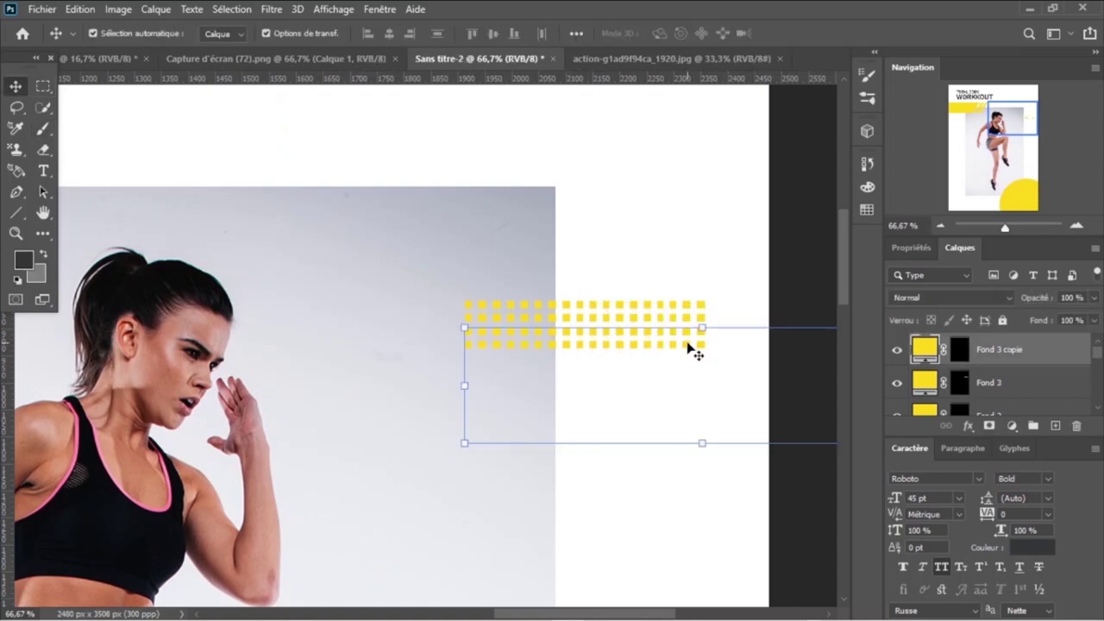
pyautogui.click(697, 220)
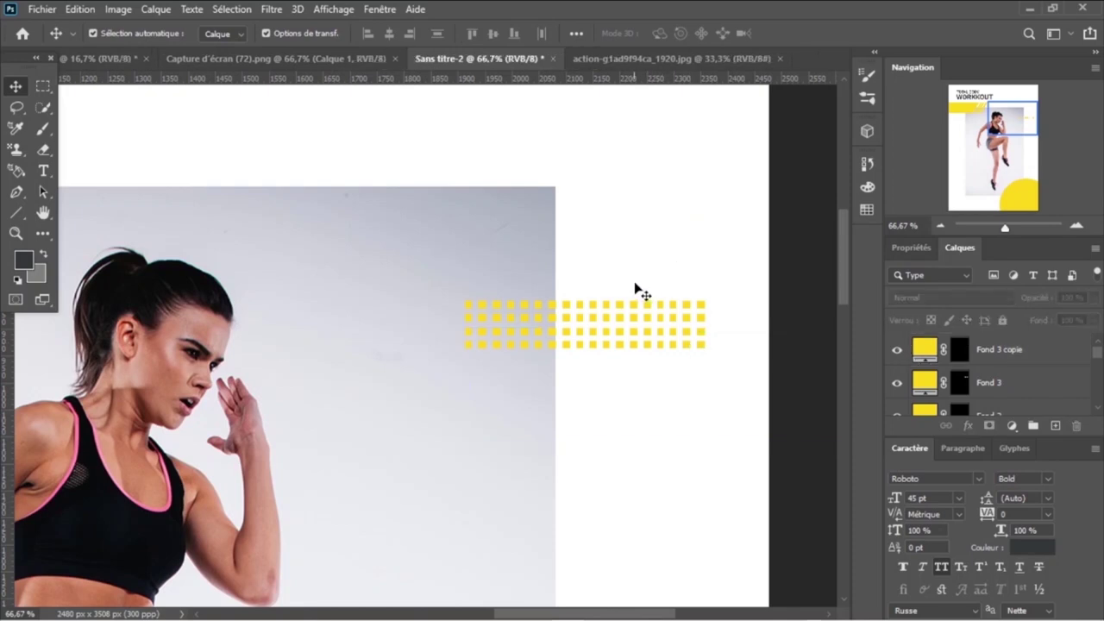
pyautogui.click(647, 284)
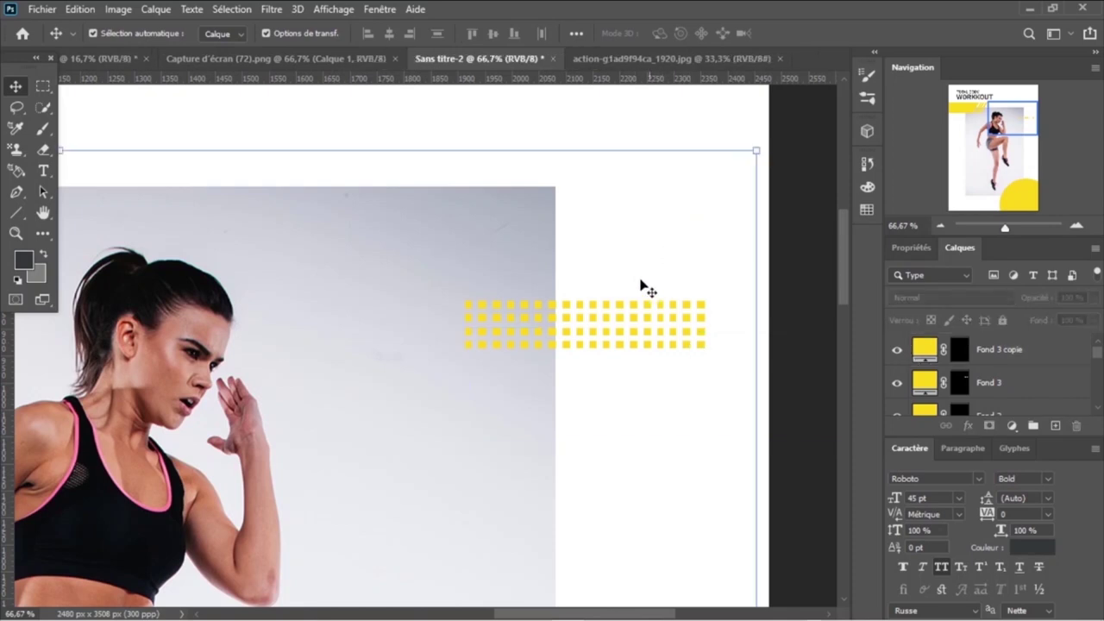
pyautogui.hotkey('ctrl', '-')
pyautogui.hotkey('ctrl', '-')
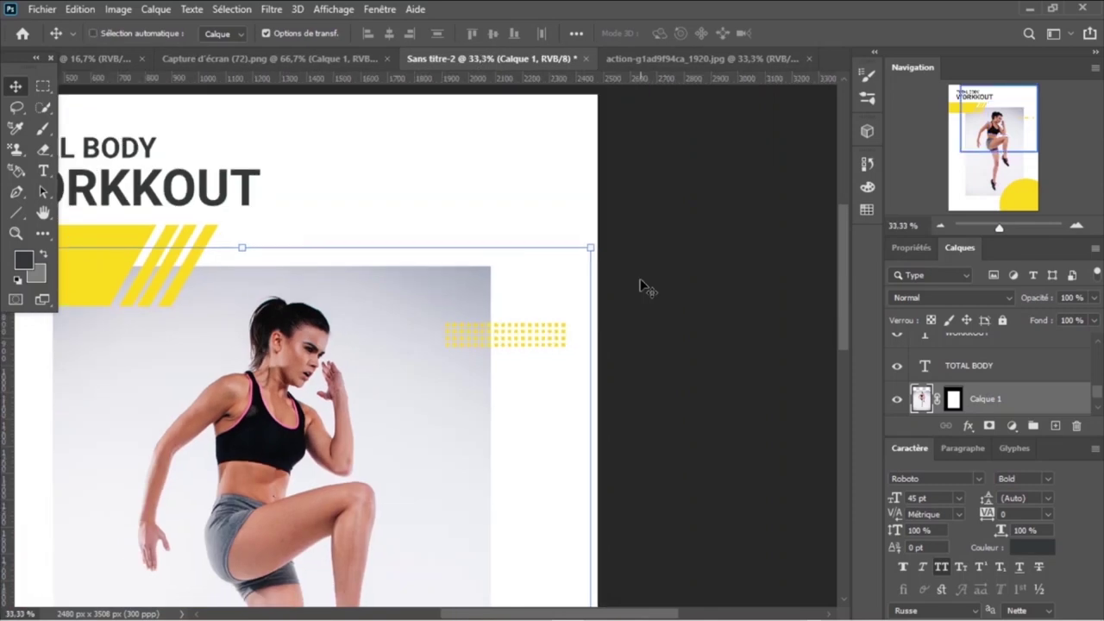
pyautogui.hotkey('ctrl', '0')
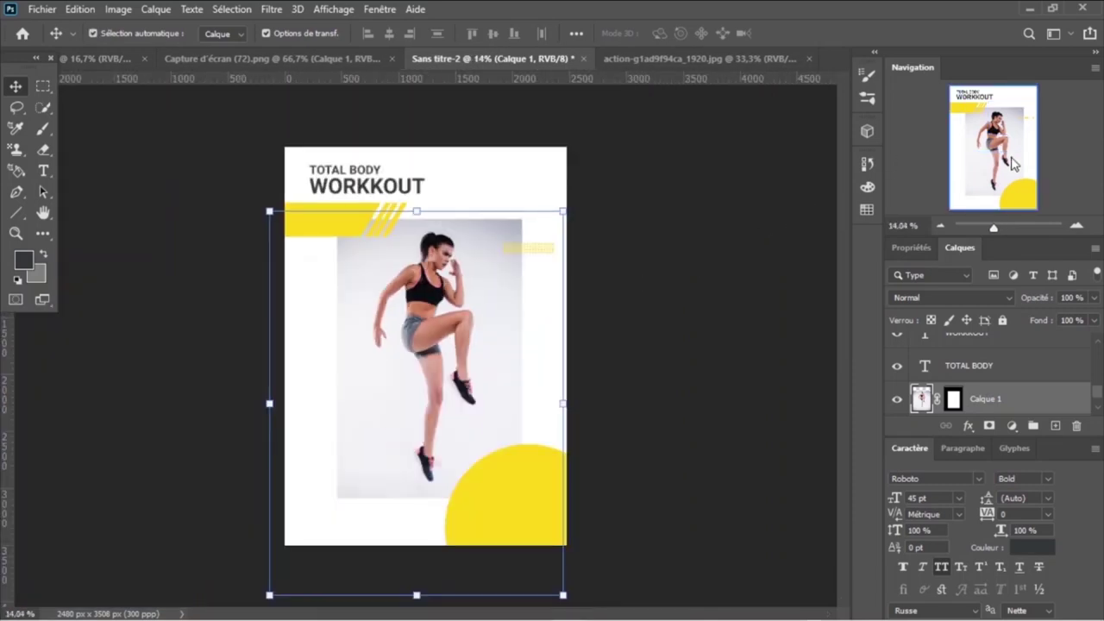
pyautogui.hotkey('ctrl', '+')
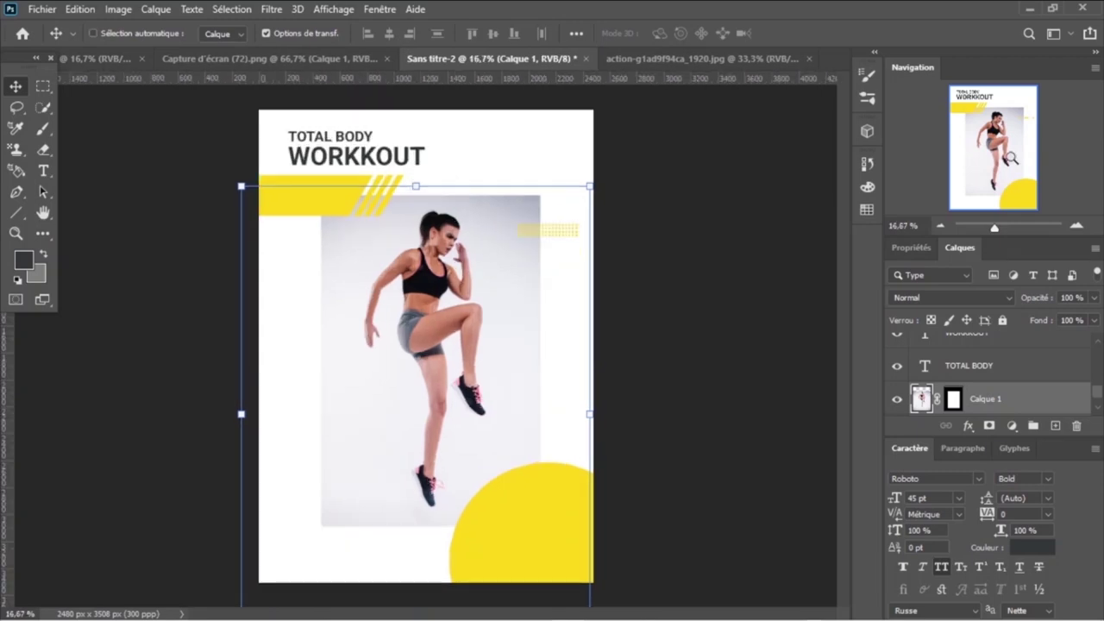
pyautogui.hotkey('ctrl', '+')
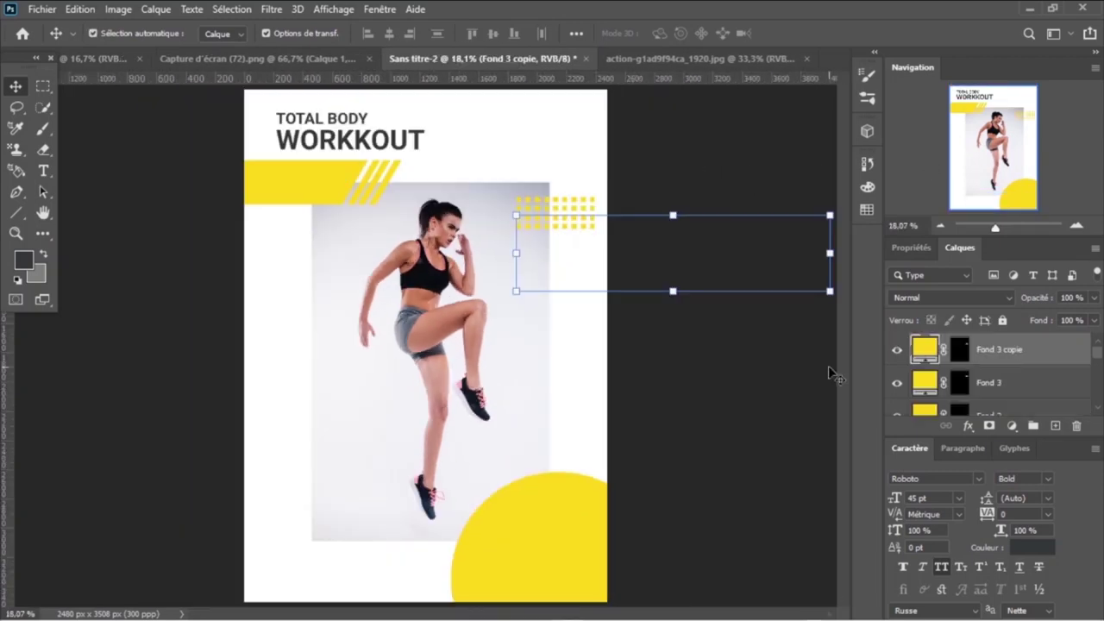
# - Reposition the athlete photo and rotate the Fond 3 copie dot pattern 90° into a vertical column
pyautogui.moveTo(543, 229); pyautogui.dragTo(428, 325)
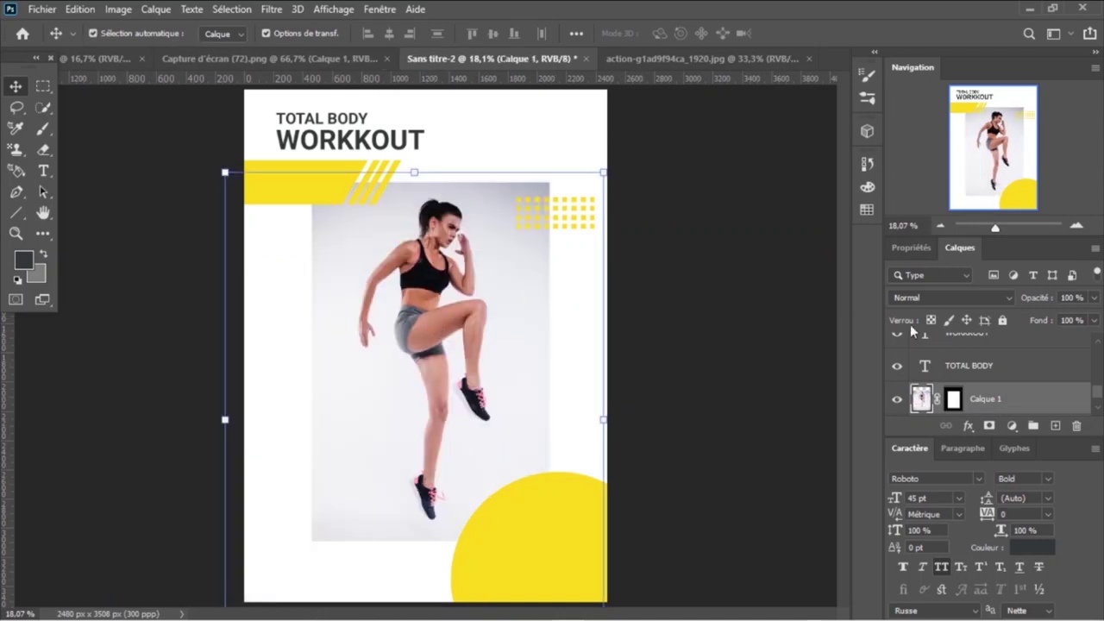
pyautogui.click(661, 144)
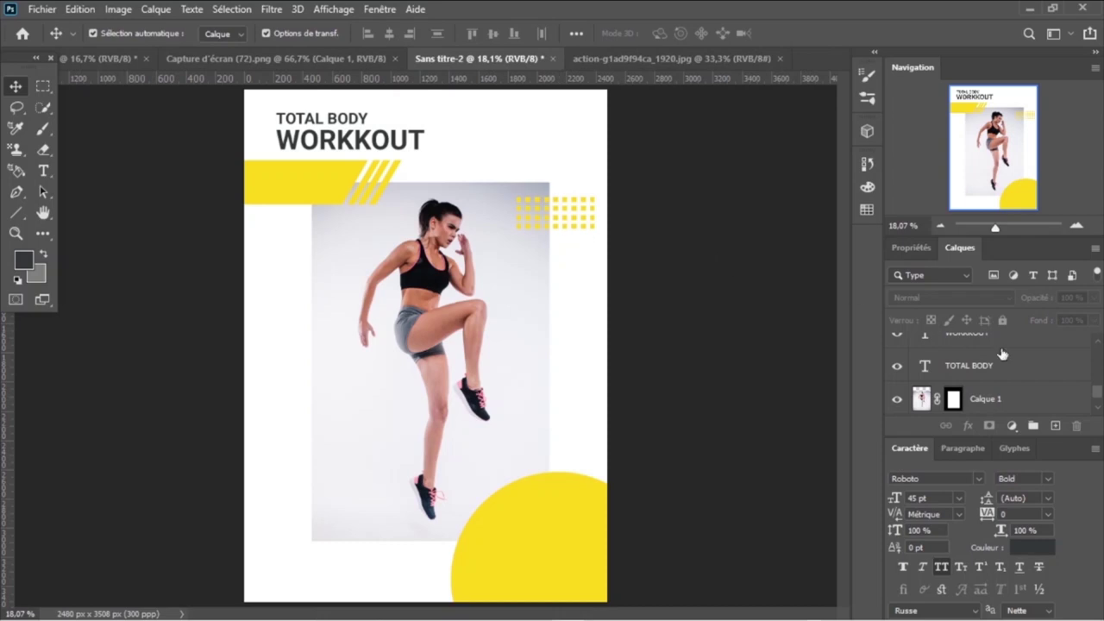
pyautogui.moveTo(1098, 398); pyautogui.dragTo(1098, 347)
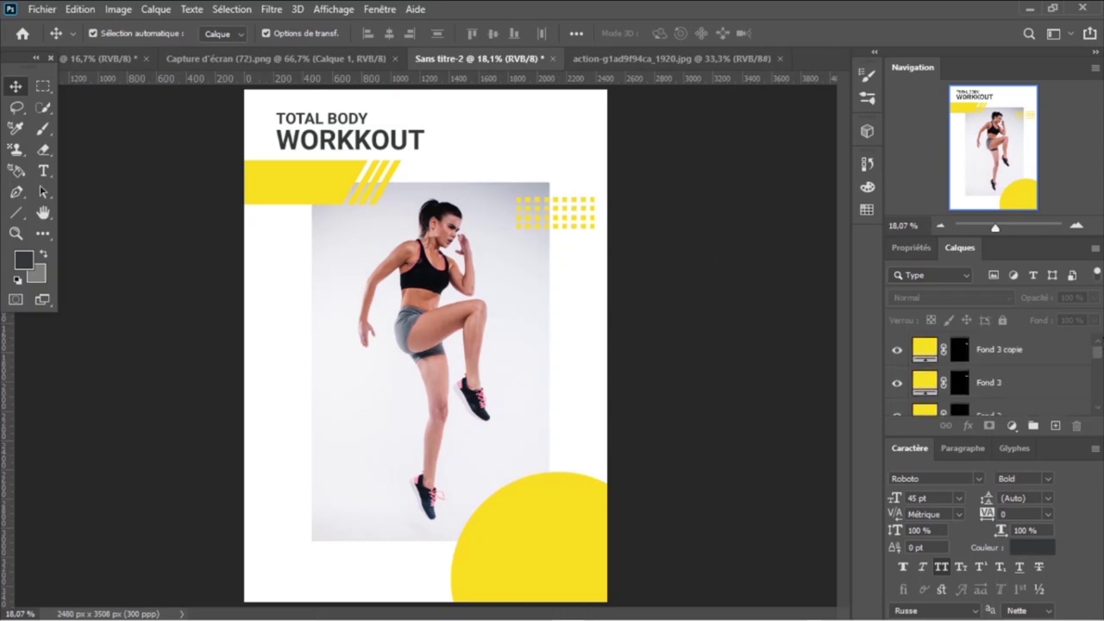
pyautogui.click(925, 354)
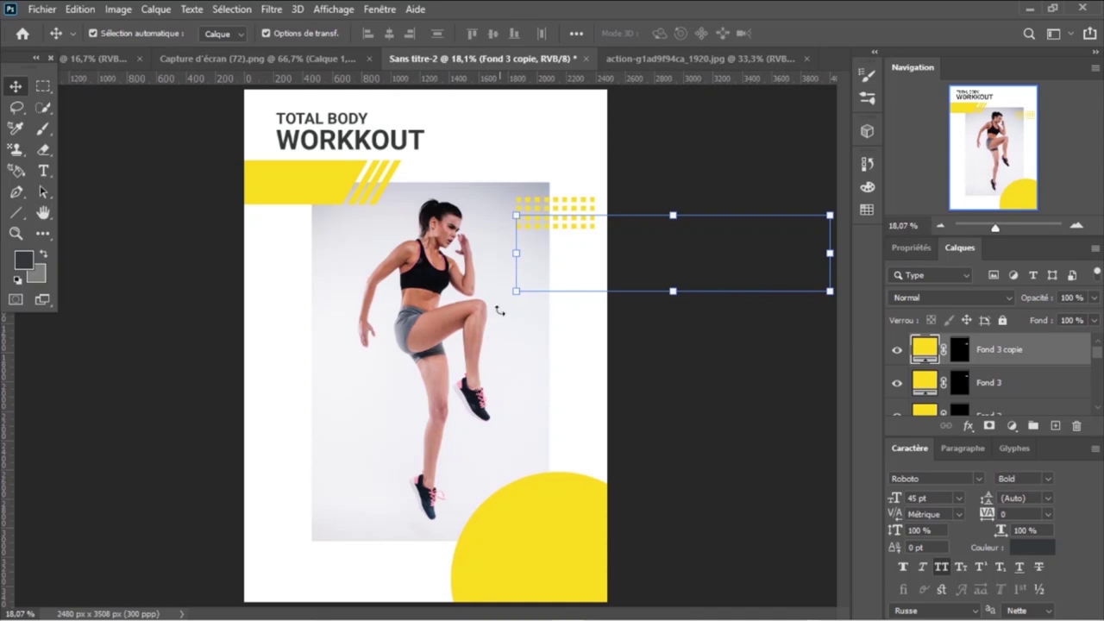
pyautogui.moveTo(505, 172)
pyautogui.mouseDown()
pyautogui.moveTo(636, 127)
pyautogui.moveTo(622, 119)
pyautogui.moveTo(483, 143)
pyautogui.moveTo(322, 281)
pyautogui.mouseUp()
pyautogui.press('Return')
# - Fine-tune the dot column at the photo's bottom-left, undoing and redoing one shift, then fit the poster
pyautogui.hotkey('shift', 'Right')
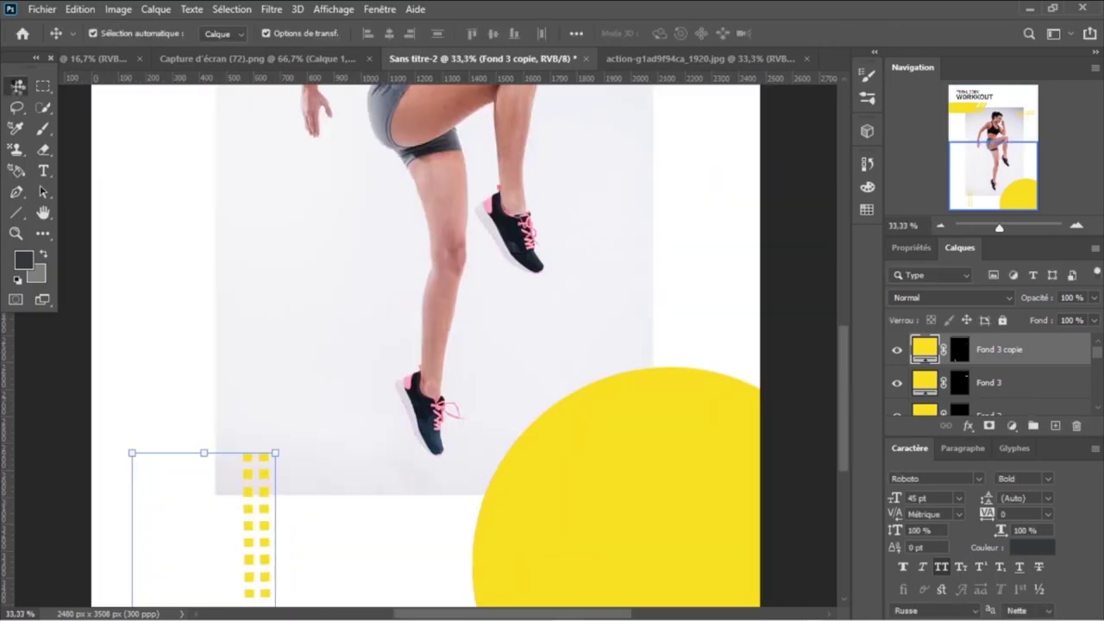
pyautogui.hotkey('shift', 'Right')
pyautogui.hotkey('shift', 'Right')
pyautogui.hotkey('shift', 'Left')
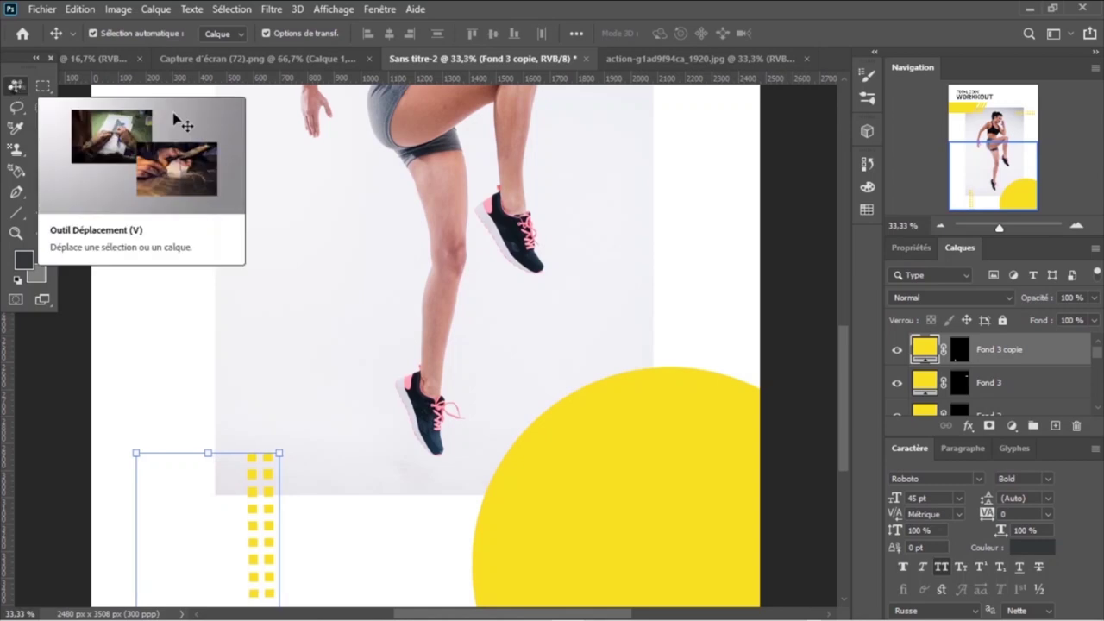
pyautogui.hotkey('shift', 'Left')
pyautogui.hotkey('shift', 'Left')
pyautogui.hotkey('shift', 'Left')
pyautogui.hotkey('shift', 'Left')
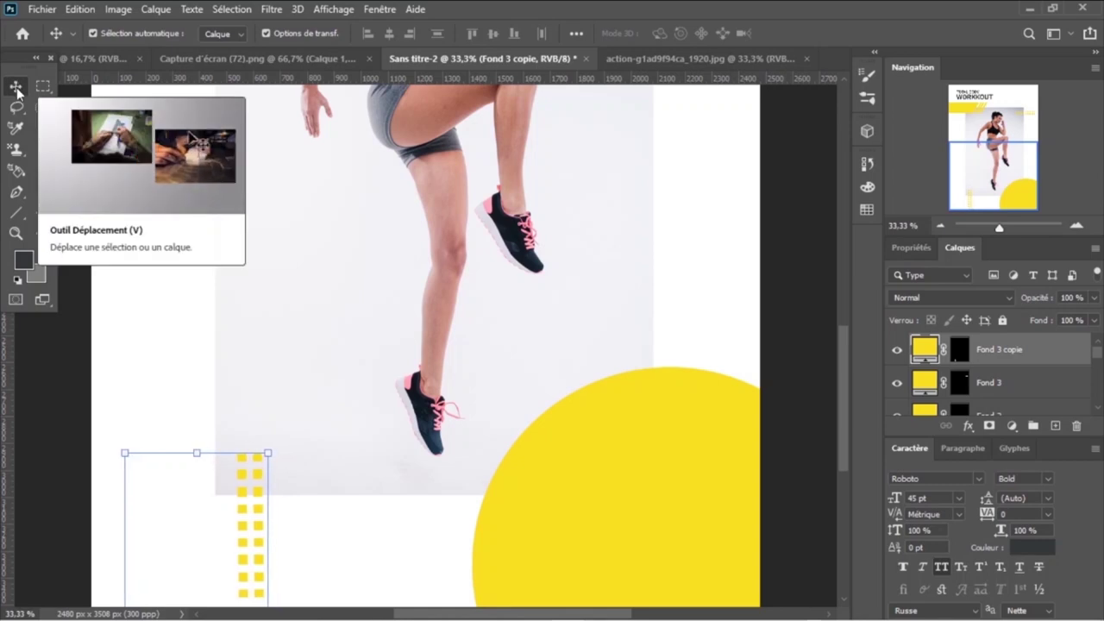
pyautogui.hotkey('shift', 'Left')
pyautogui.press('ctrl')
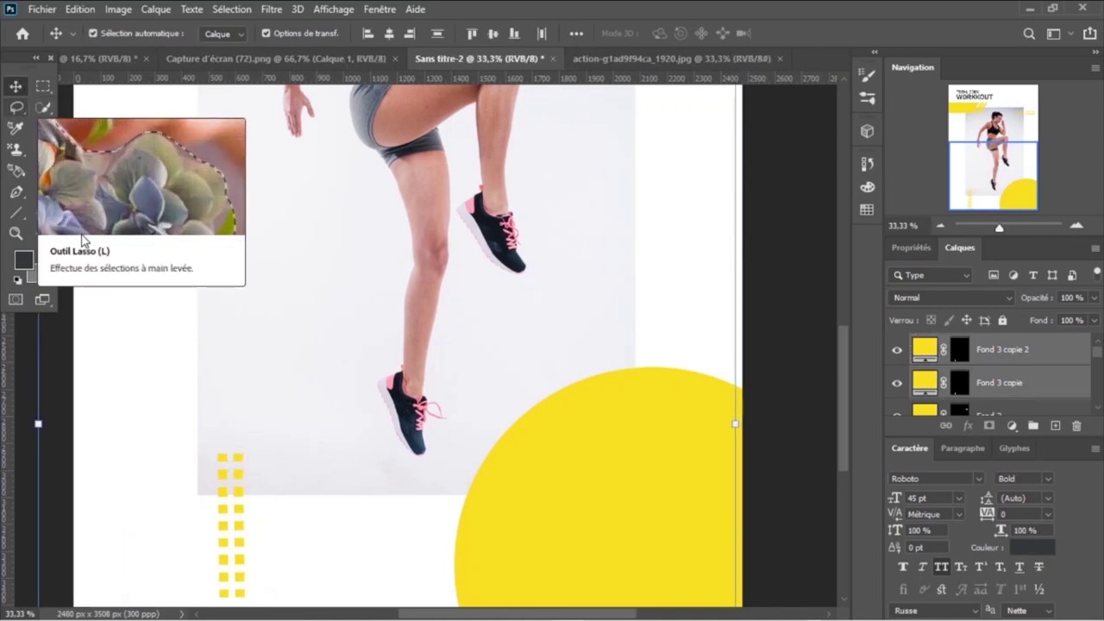
pyautogui.hotkey('ctrl', 'z')
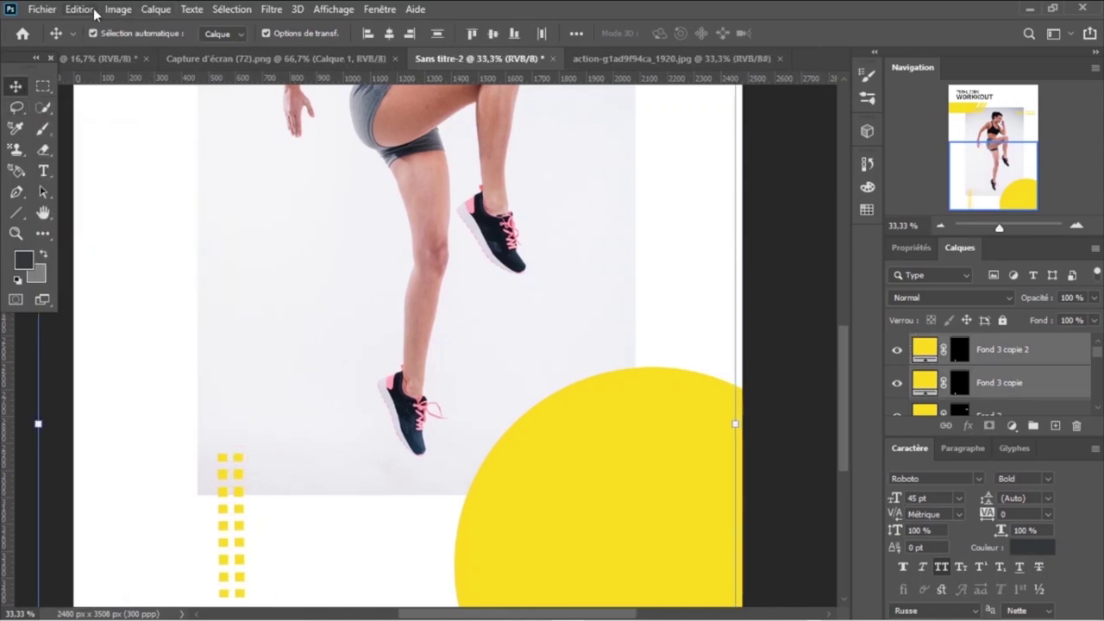
pyautogui.click(80, 10)
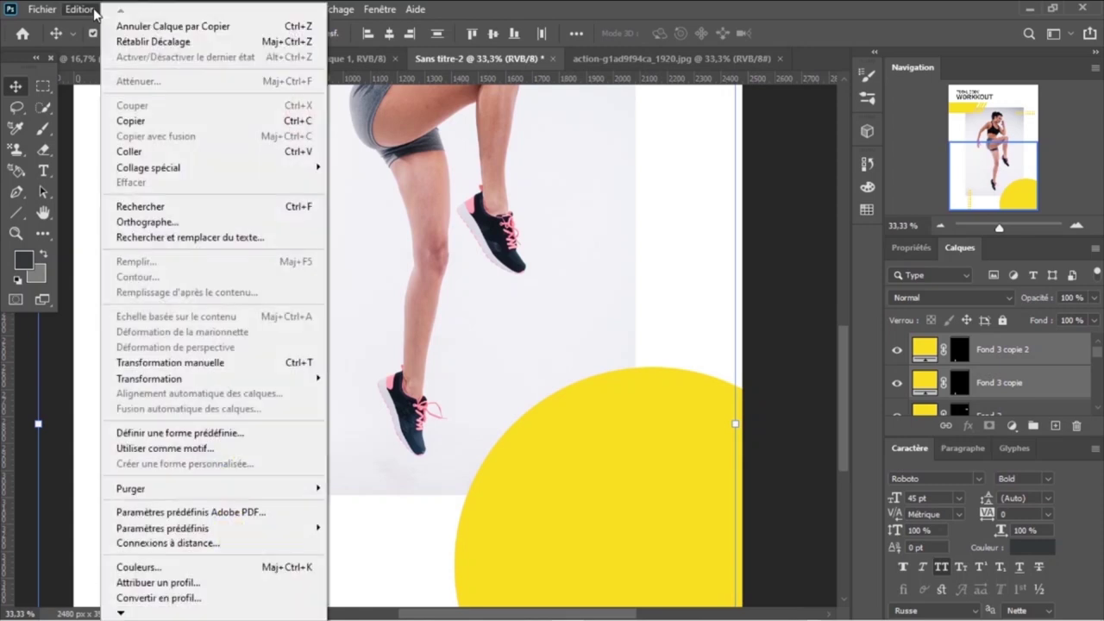
pyautogui.click(151, 41)
pyautogui.hotkey('ctrl', '0')
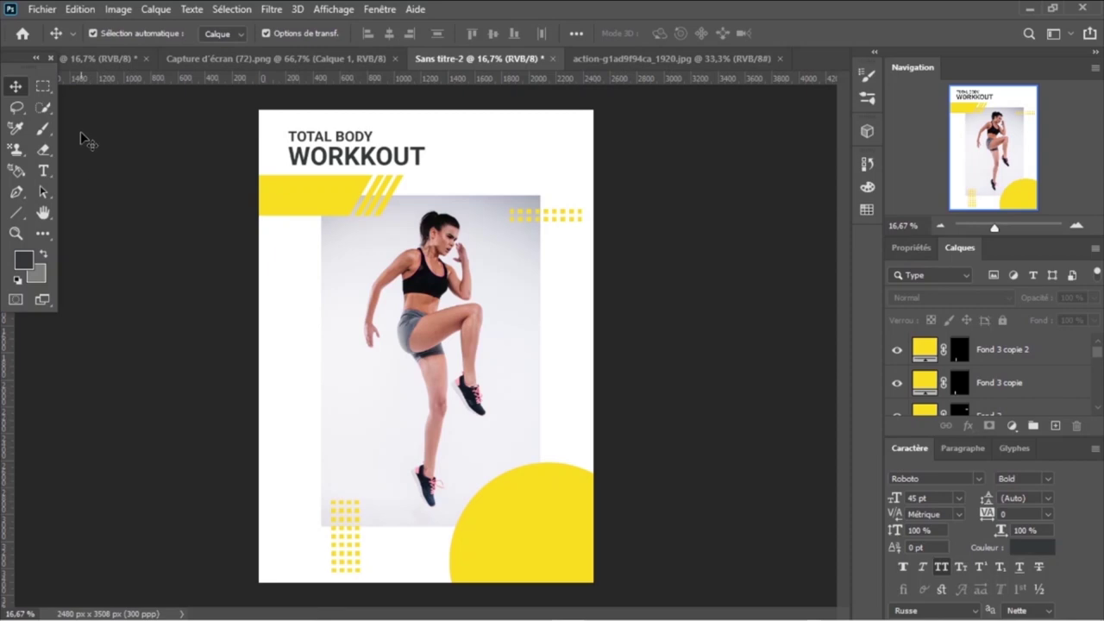
# - Add a layer just above the background, select the full poster and add a Solid Color fill
pyautogui.click(1056, 426)
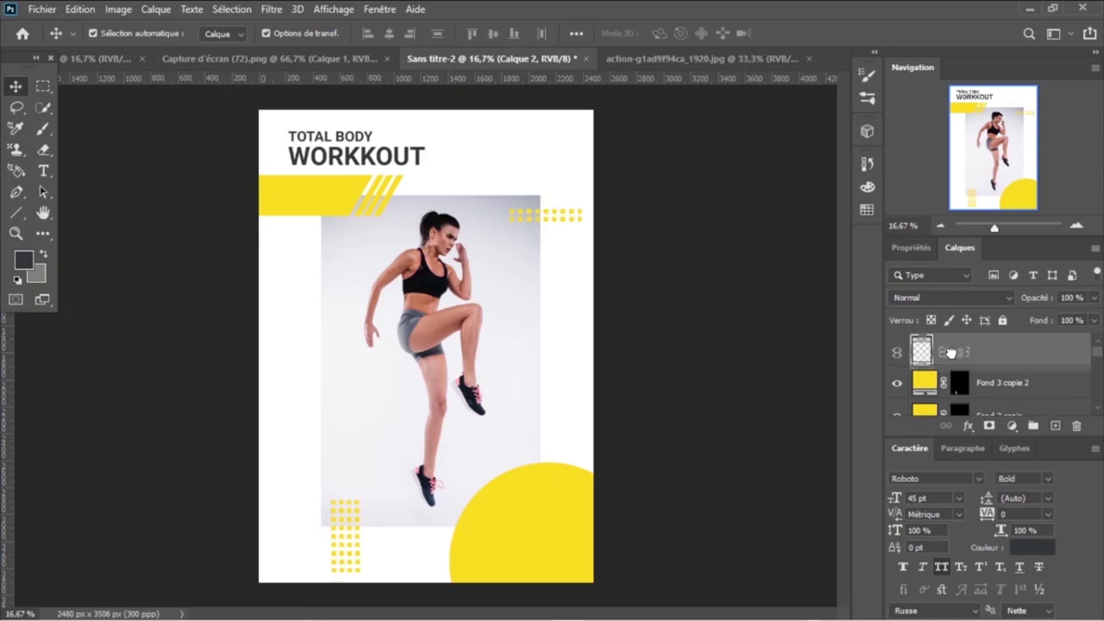
pyautogui.moveTo(948, 352); pyautogui.dragTo(965, 428)
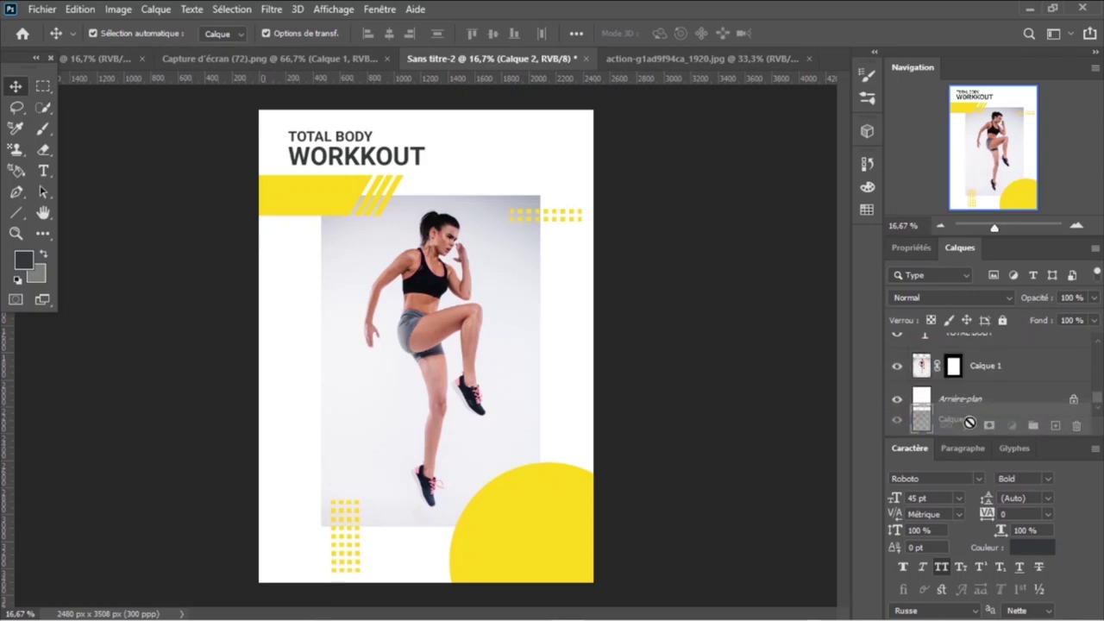
pyautogui.moveTo(965, 428); pyautogui.dragTo(969, 384)
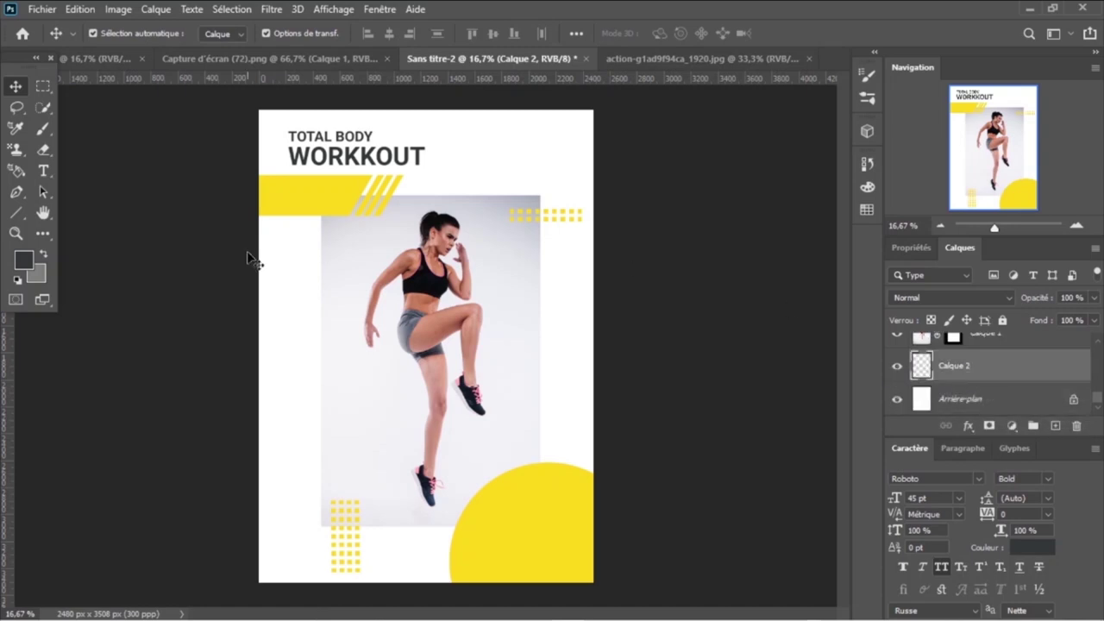
pyautogui.click(43, 86)
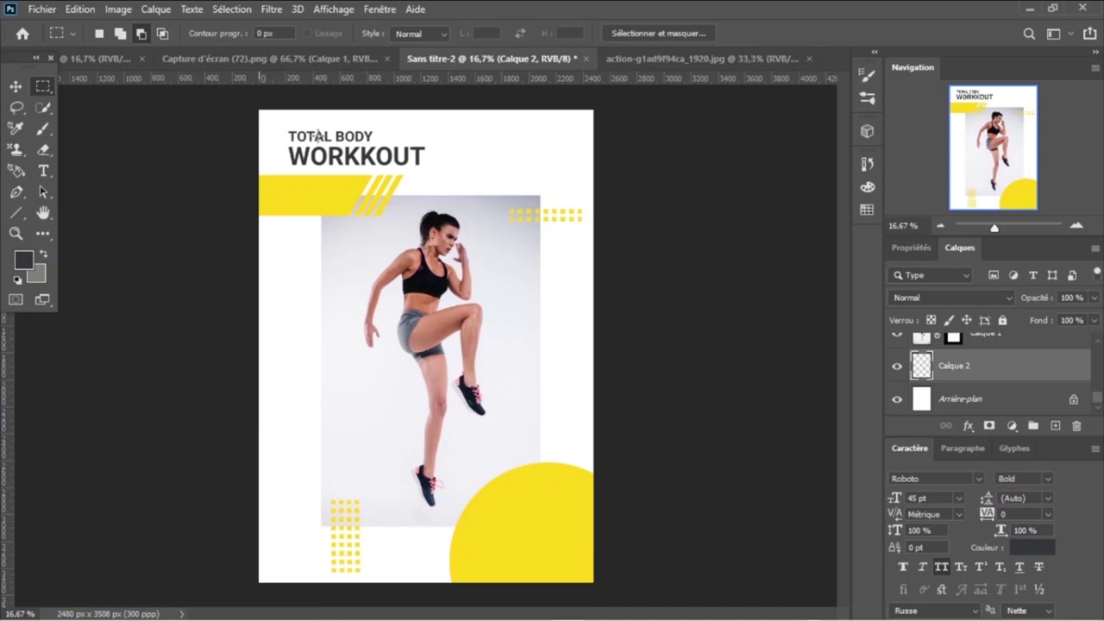
pyautogui.moveTo(260, 111); pyautogui.dragTo(602, 587)
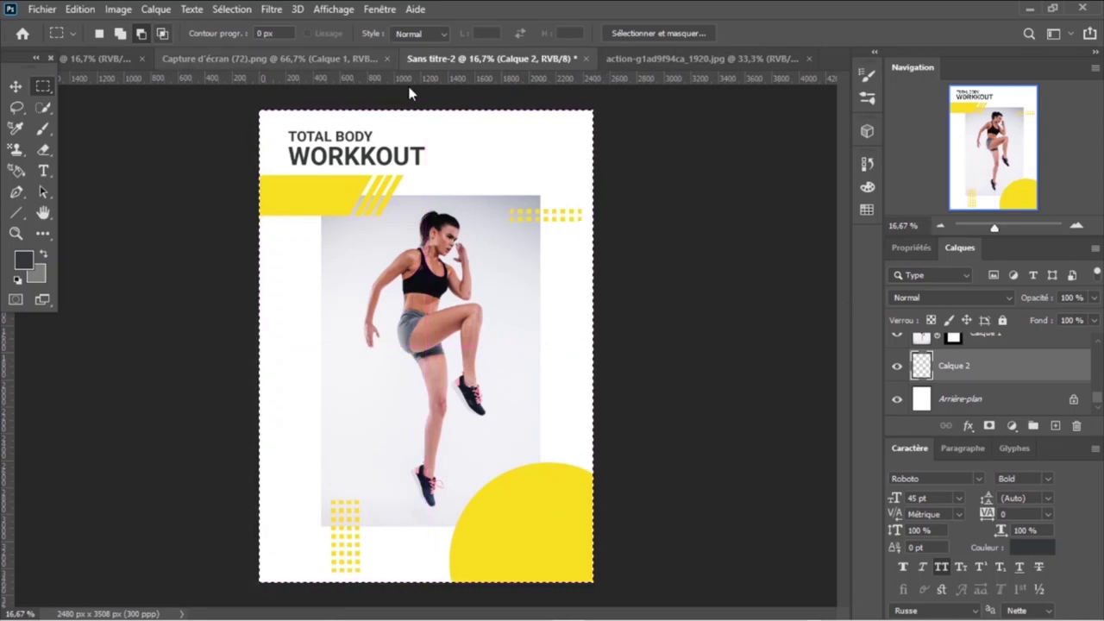
pyautogui.click(1011, 426)
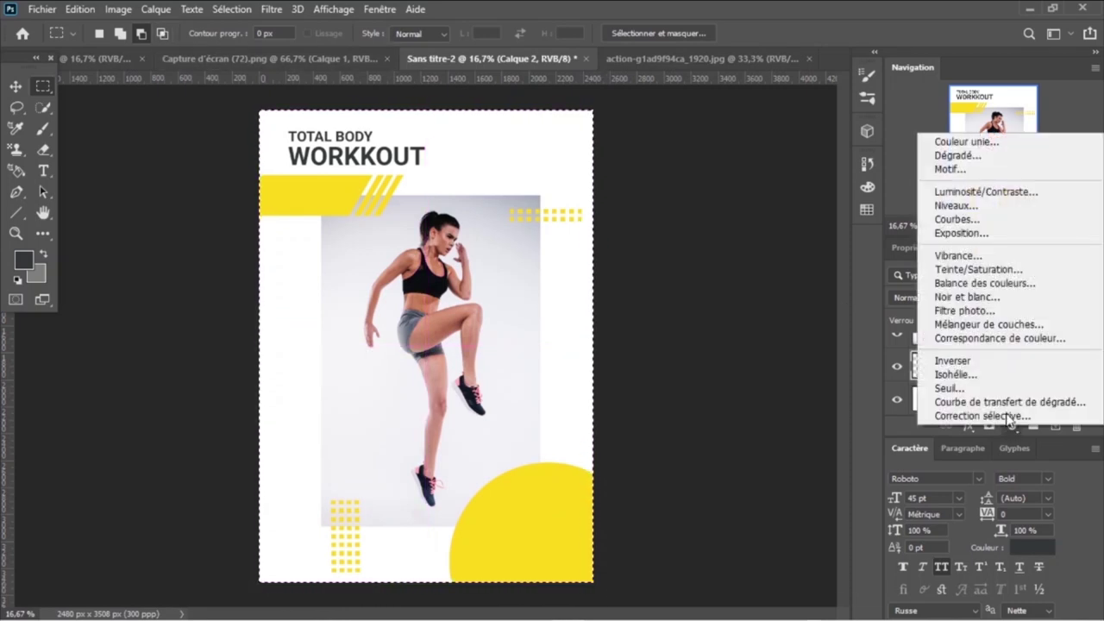
pyautogui.click(961, 142)
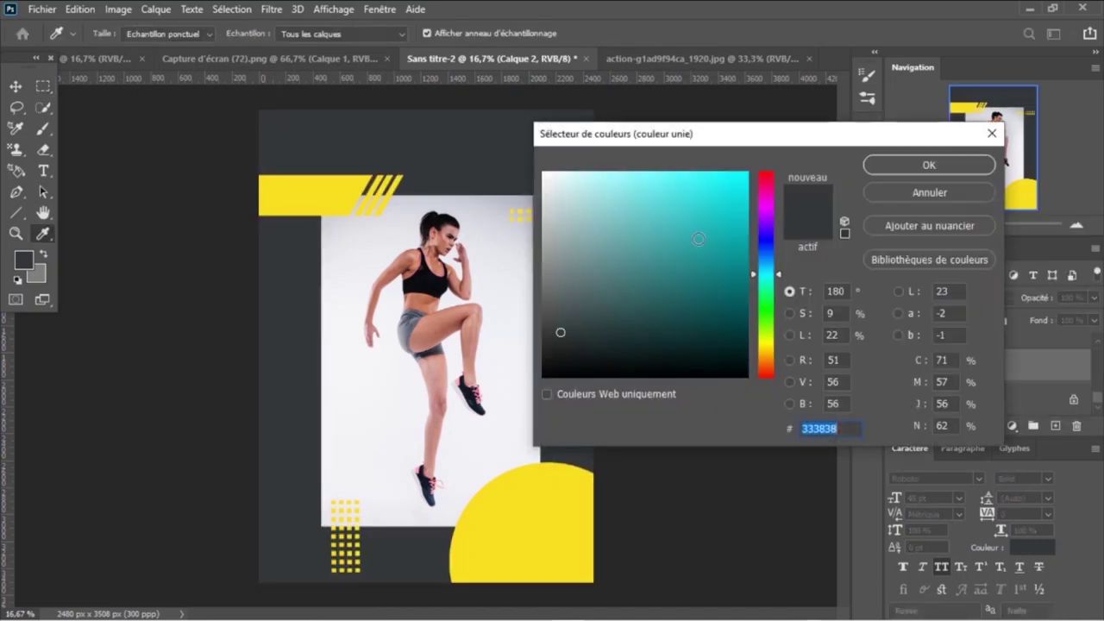
# - Set the Fond 4 fill colour to near-black 040404 and confirm
pyautogui.moveTo(723, 138)
pyautogui.mouseDown()
pyautogui.moveTo(917, 152)
pyautogui.moveTo(866, 153)
pyautogui.mouseUp()
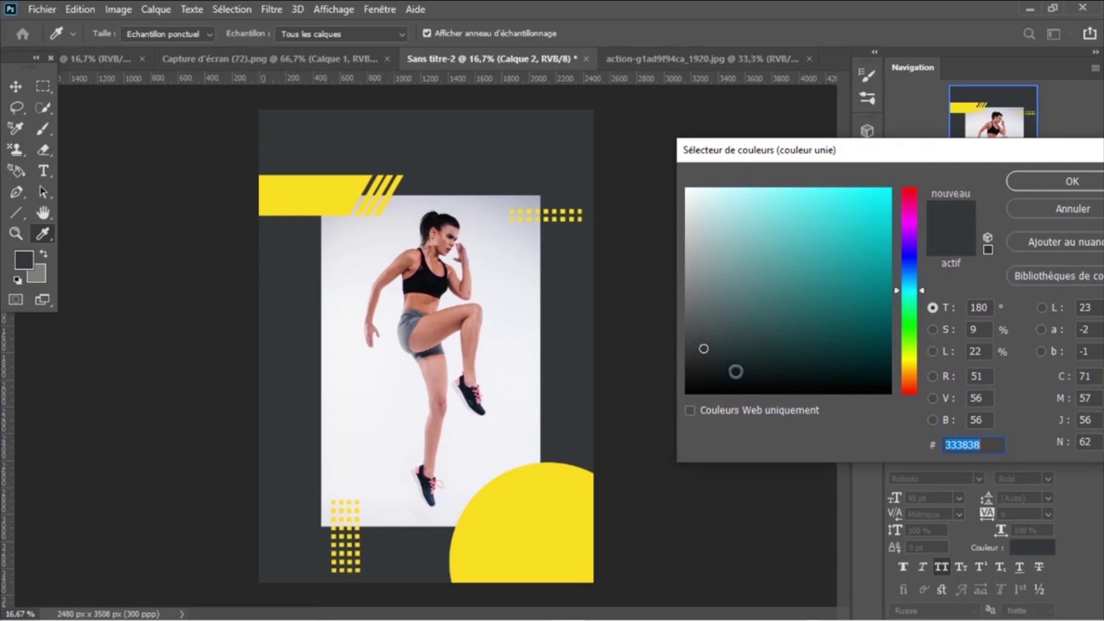
pyautogui.click(712, 376)
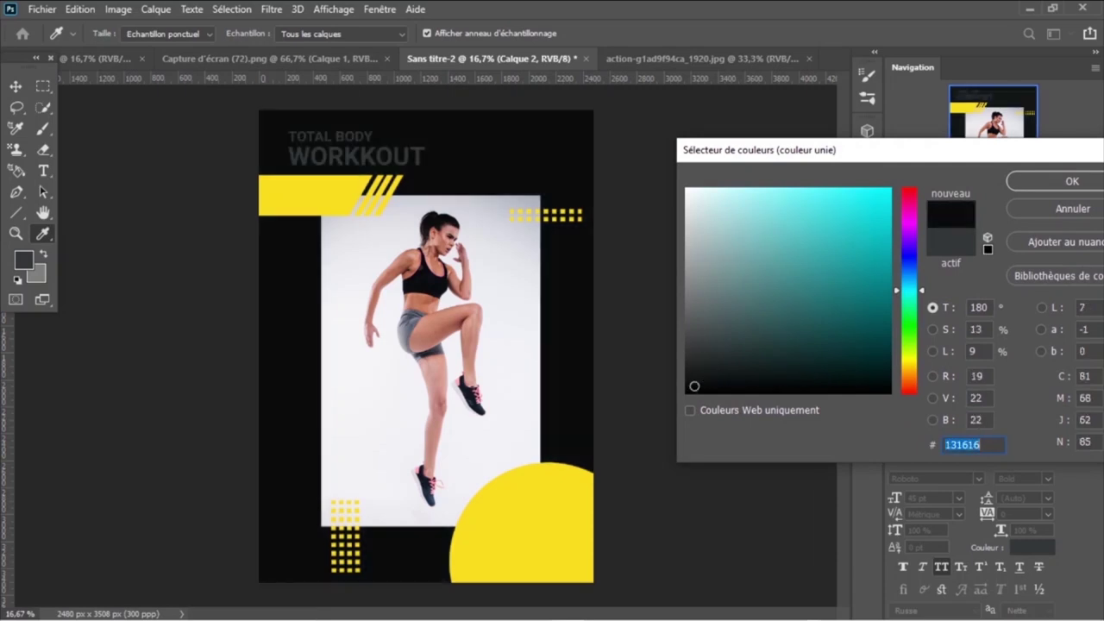
pyautogui.click(811, 379)
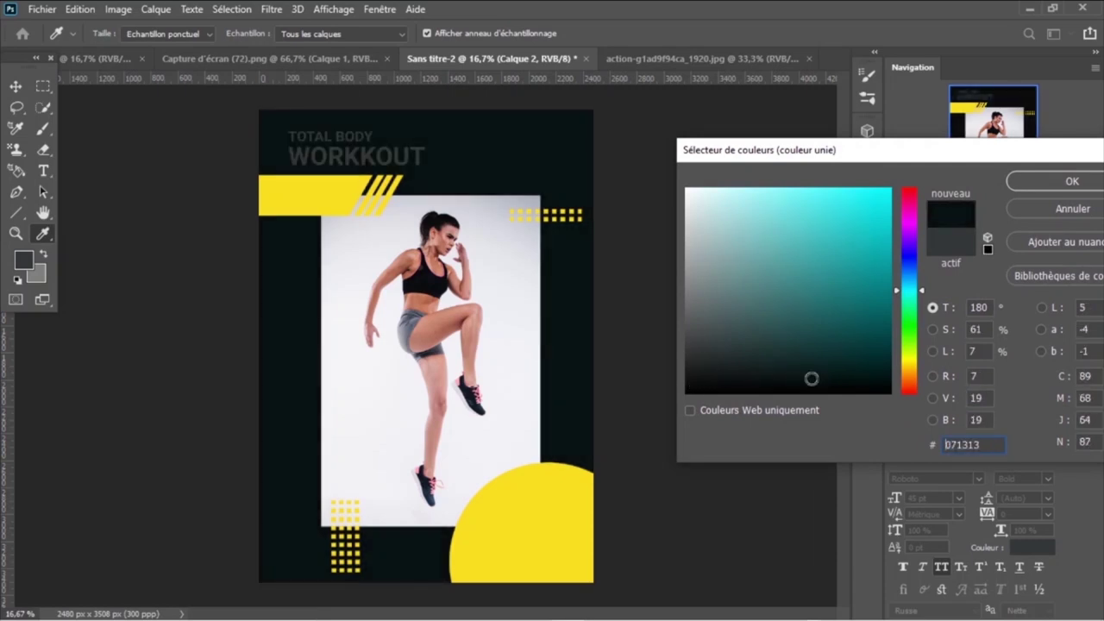
pyautogui.click(903, 256)
pyautogui.click(870, 250)
pyautogui.click(807, 366)
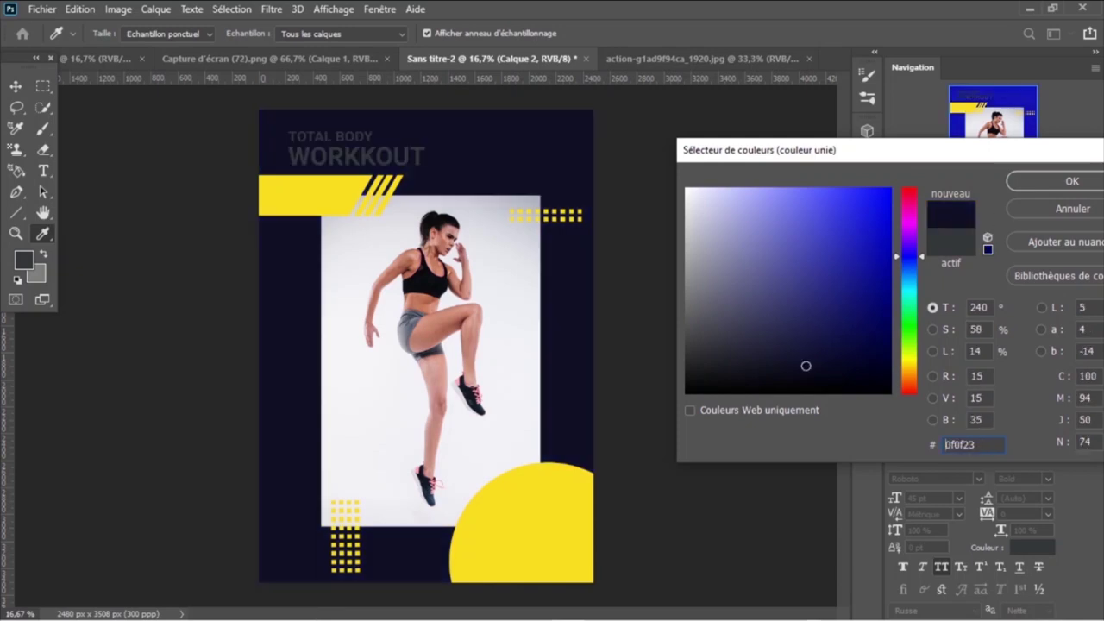
pyautogui.click(770, 385)
pyautogui.click(846, 392)
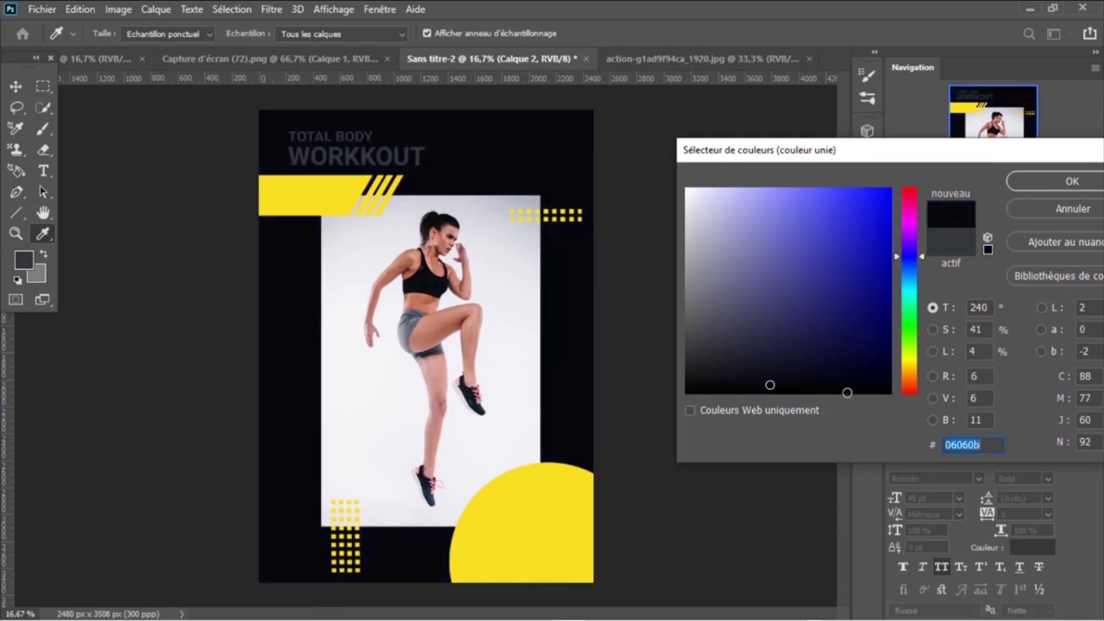
pyautogui.click(693, 383)
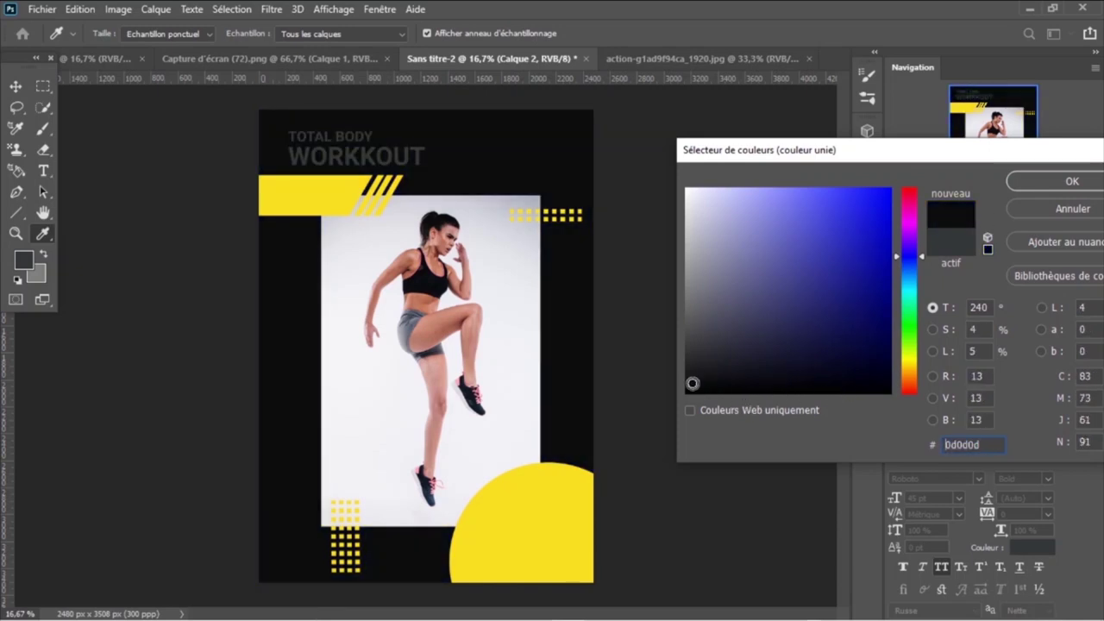
pyautogui.click(693, 389)
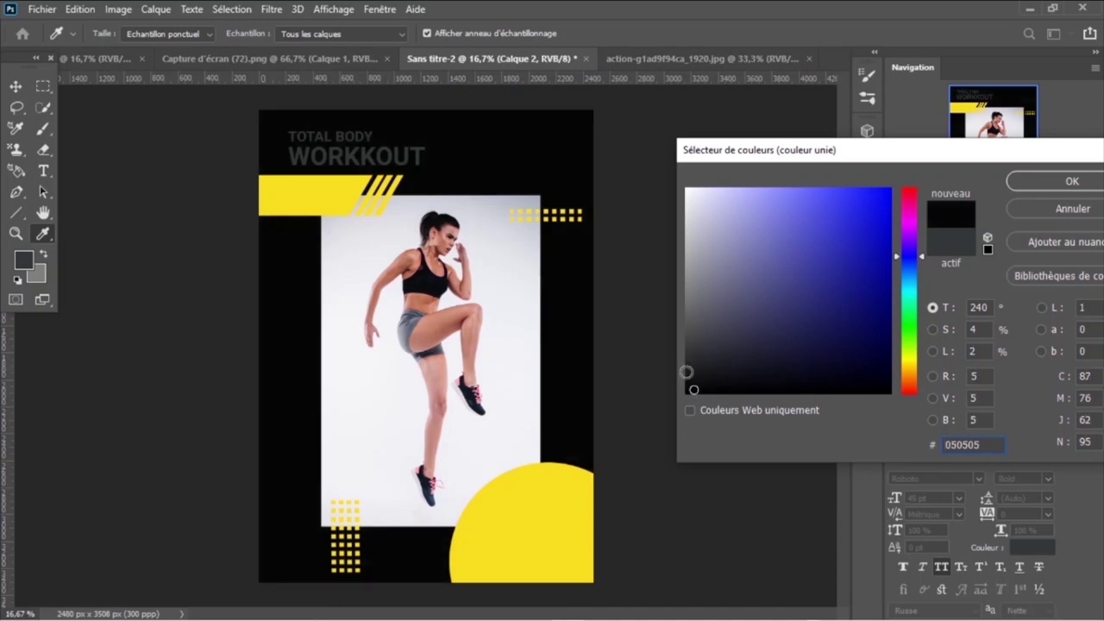
pyautogui.click(695, 380)
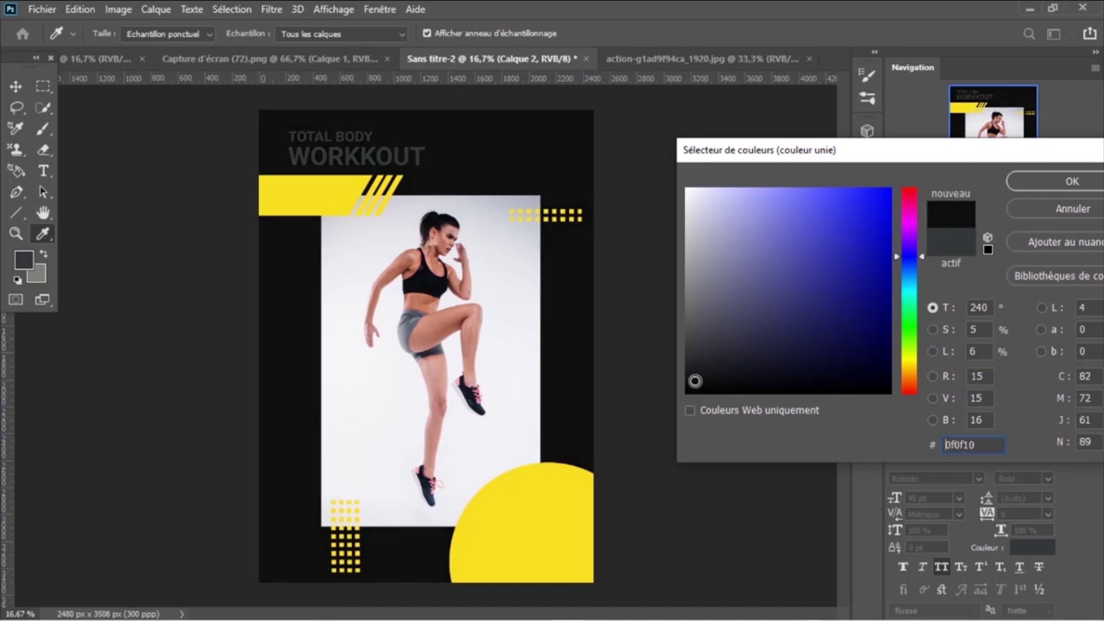
pyautogui.click(692, 391)
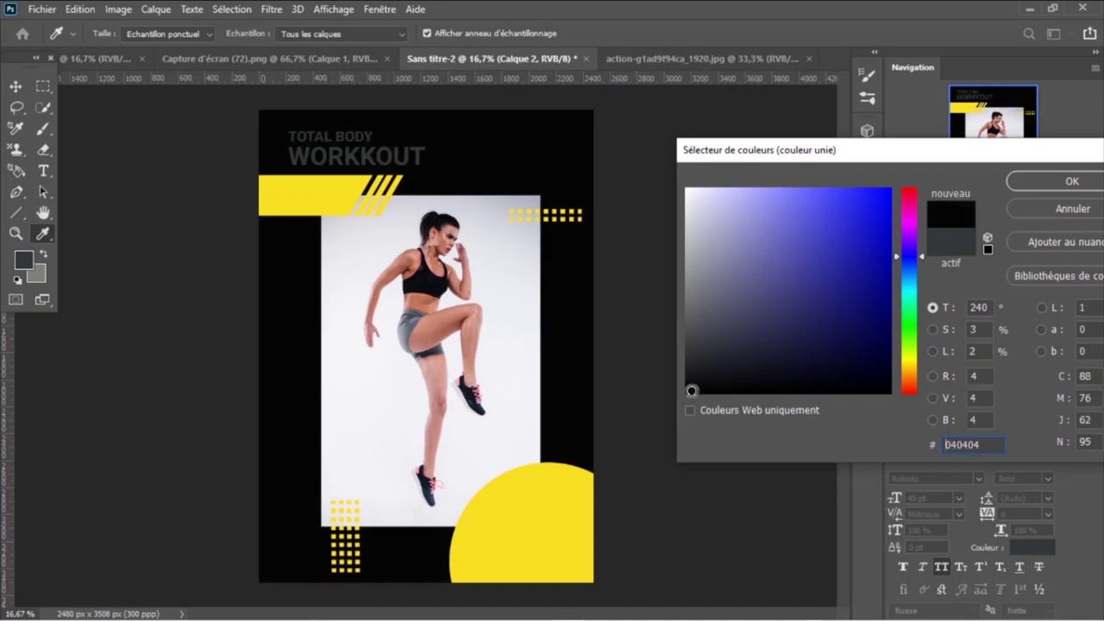
pyautogui.click(1072, 182)
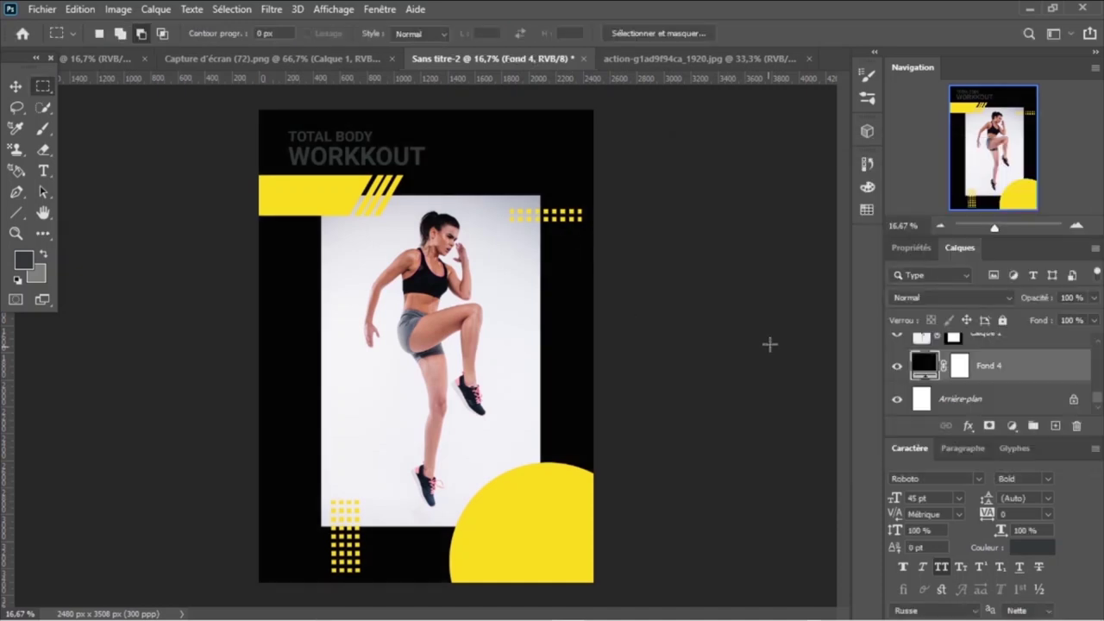
# - Make the TOTAL BODY title white (fafbfb) and apply a transform to it
pyautogui.click(1026, 550)
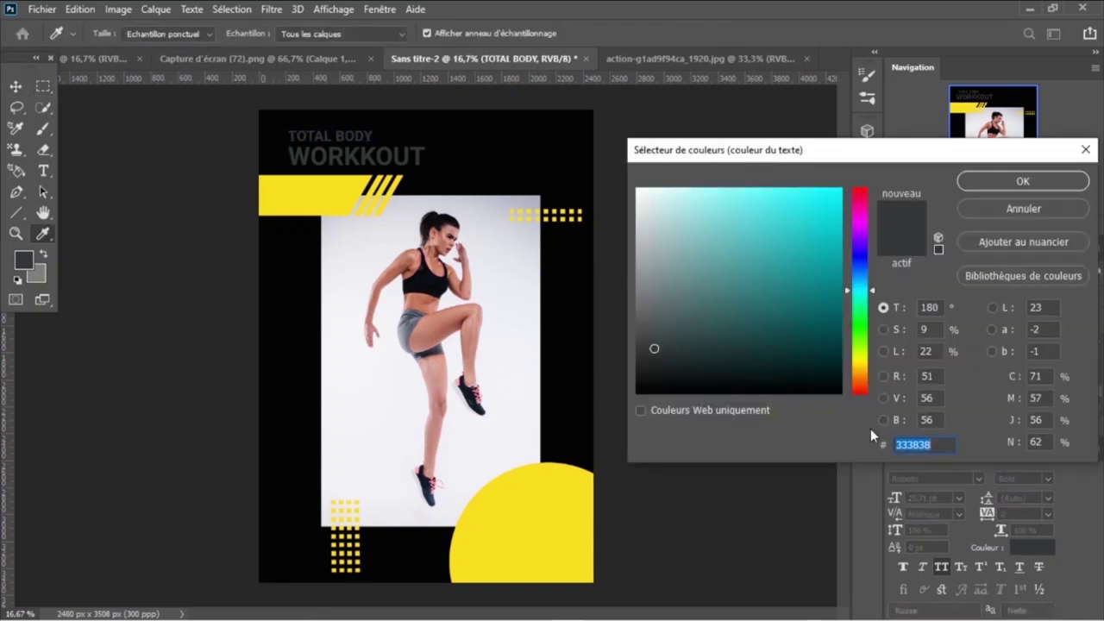
pyautogui.click(638, 190)
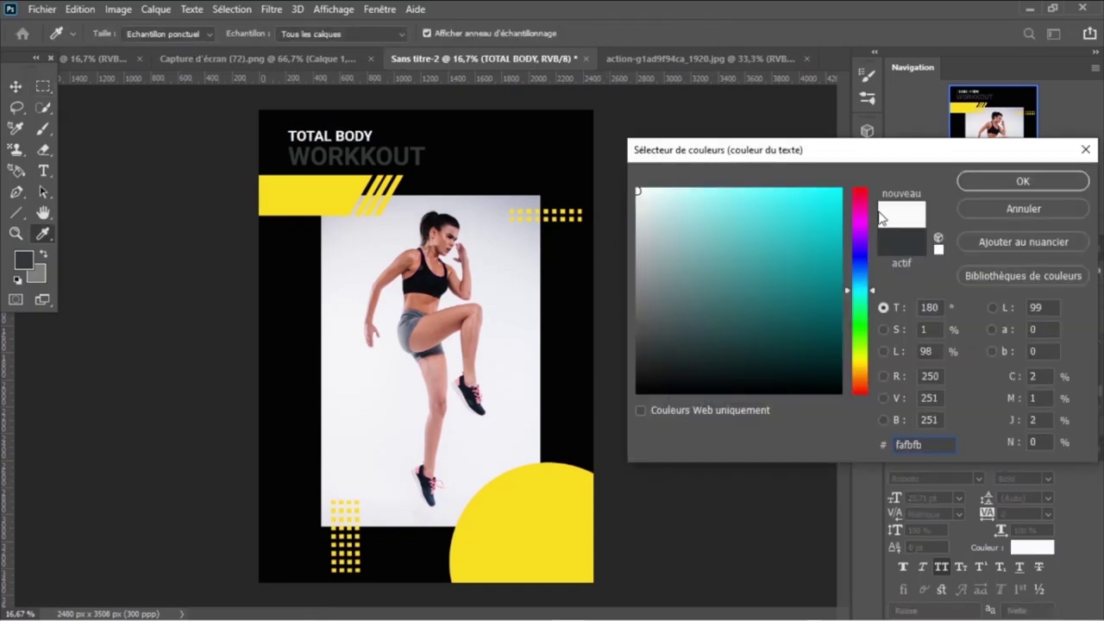
pyautogui.click(1024, 182)
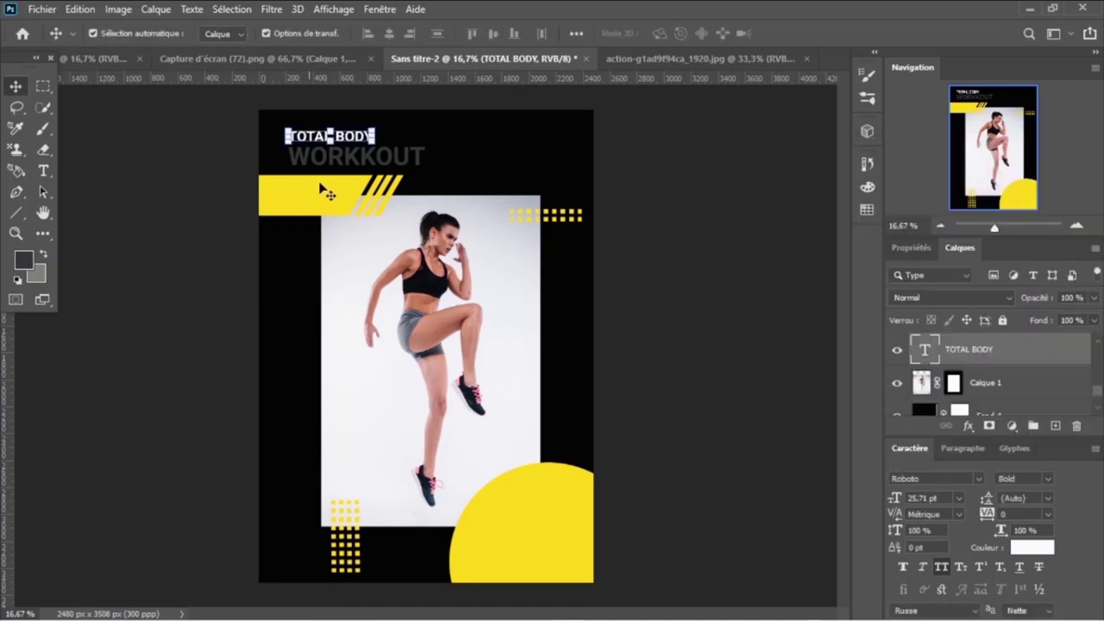
pyautogui.hotkey('ctrl', 't')
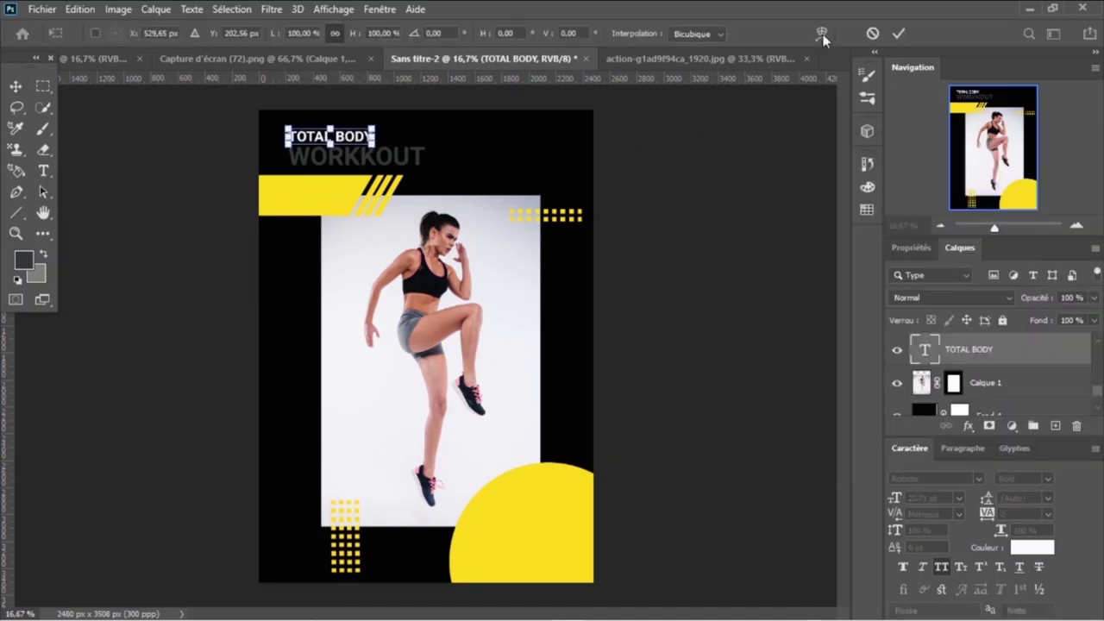
pyautogui.click(898, 34)
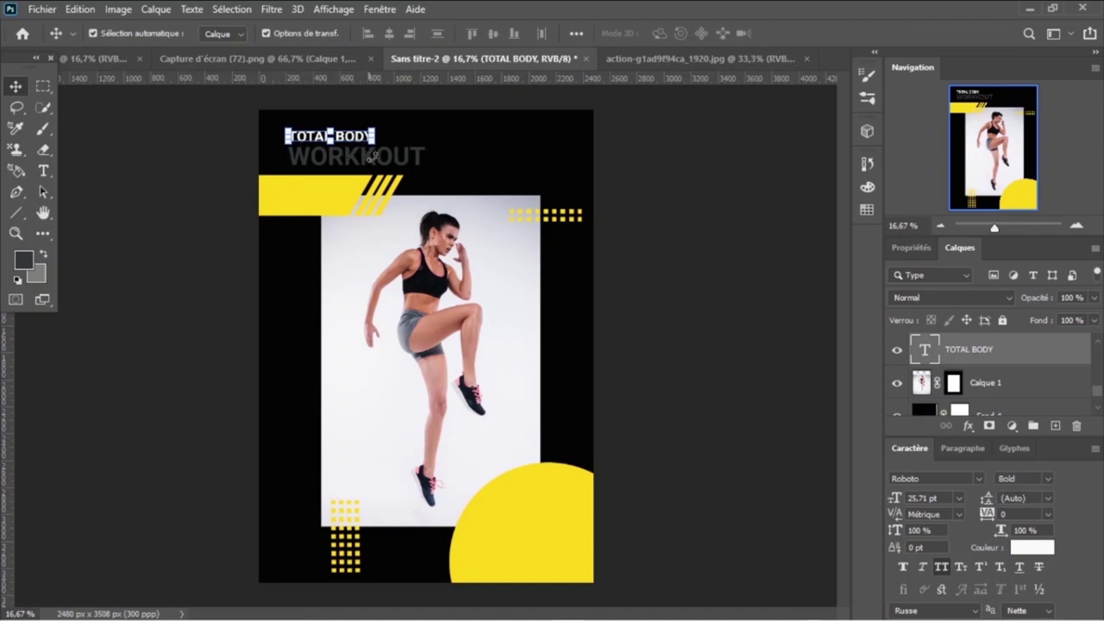
# - Make the WORKOUT heading white as well, then deselect it
pyautogui.click(334, 178)
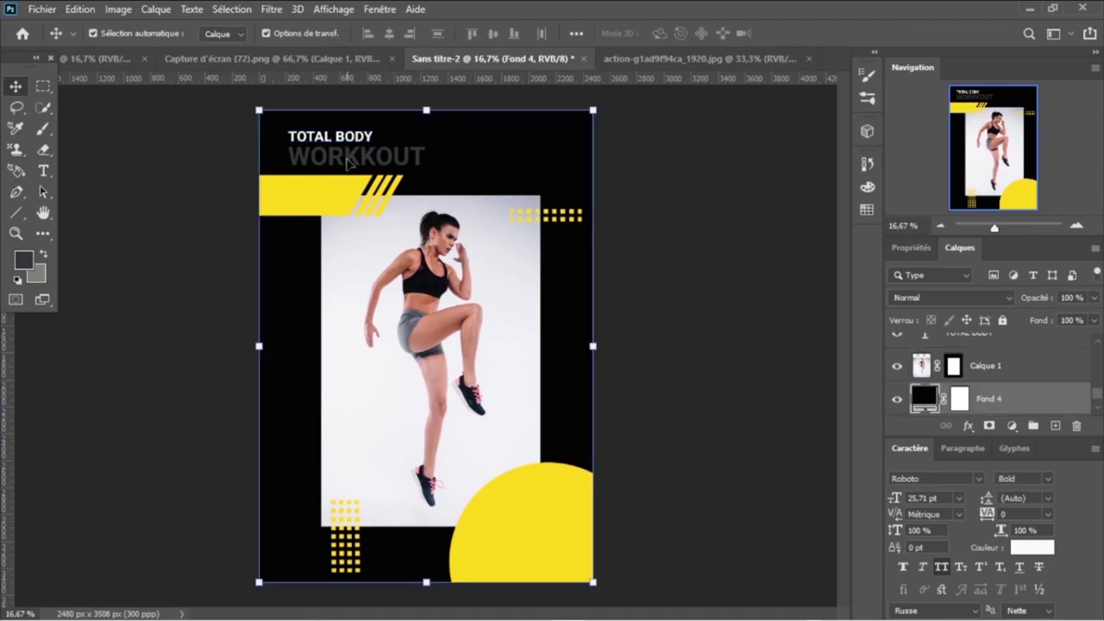
pyautogui.click(351, 164)
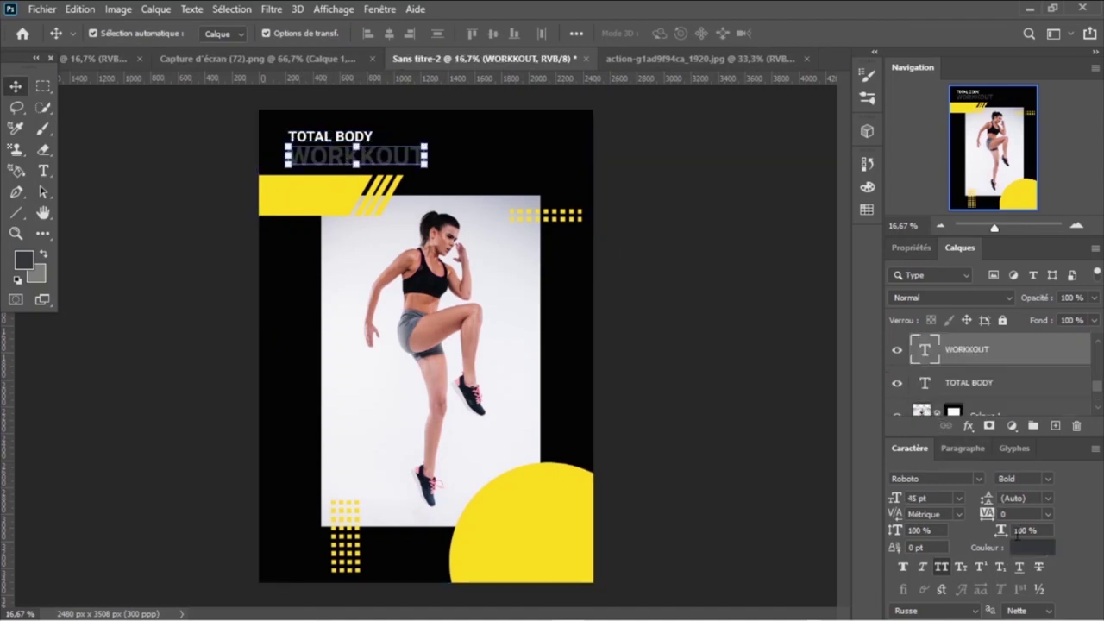
pyautogui.click(1030, 549)
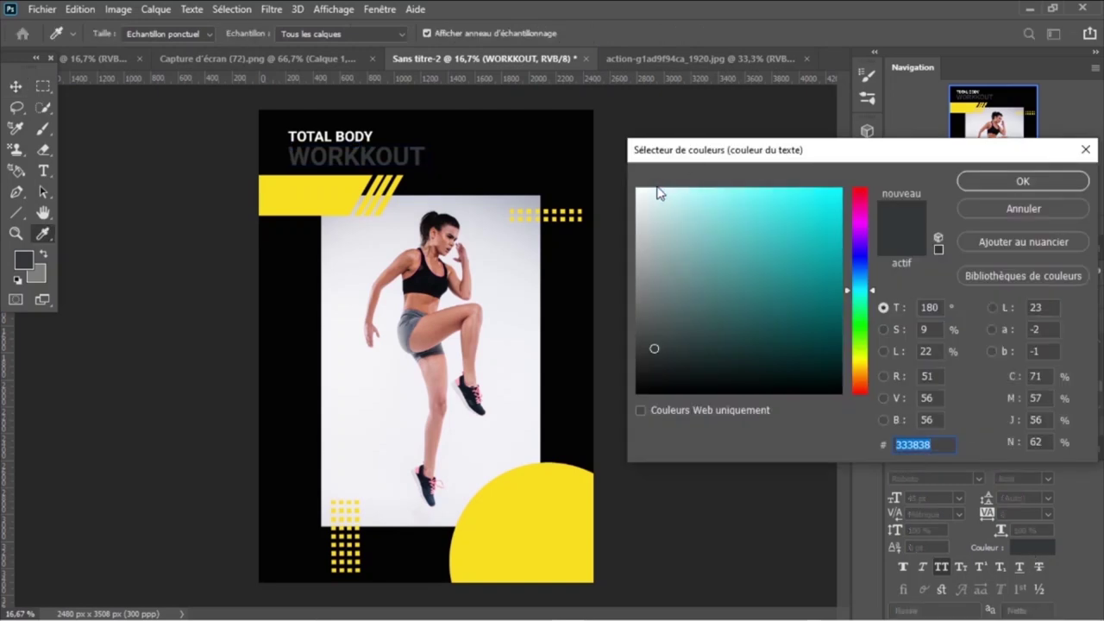
pyautogui.click(638, 191)
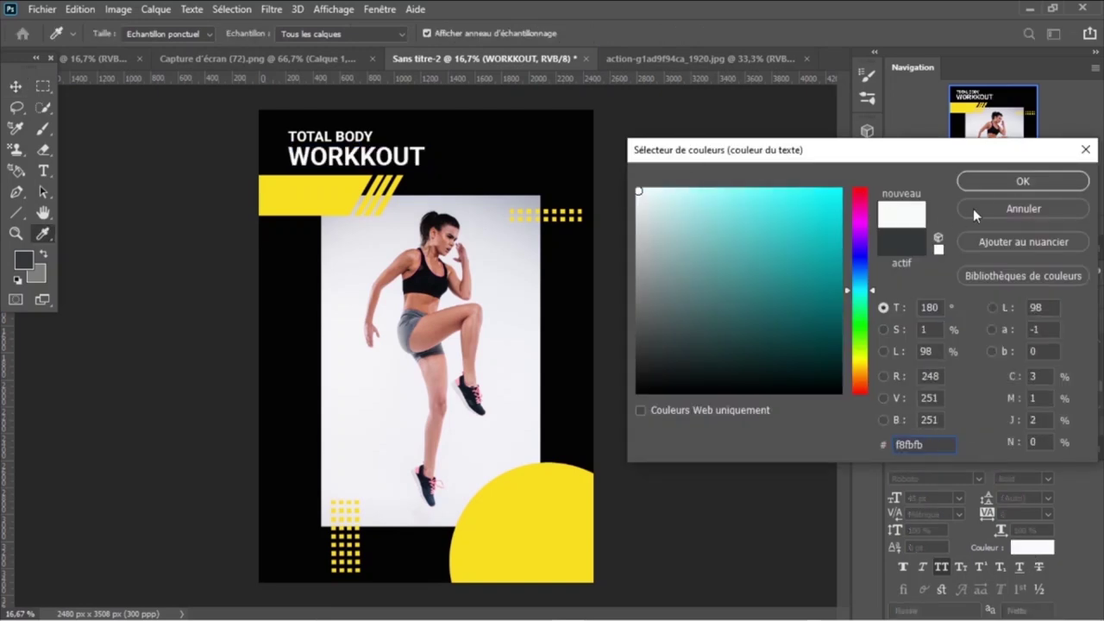
pyautogui.click(1015, 183)
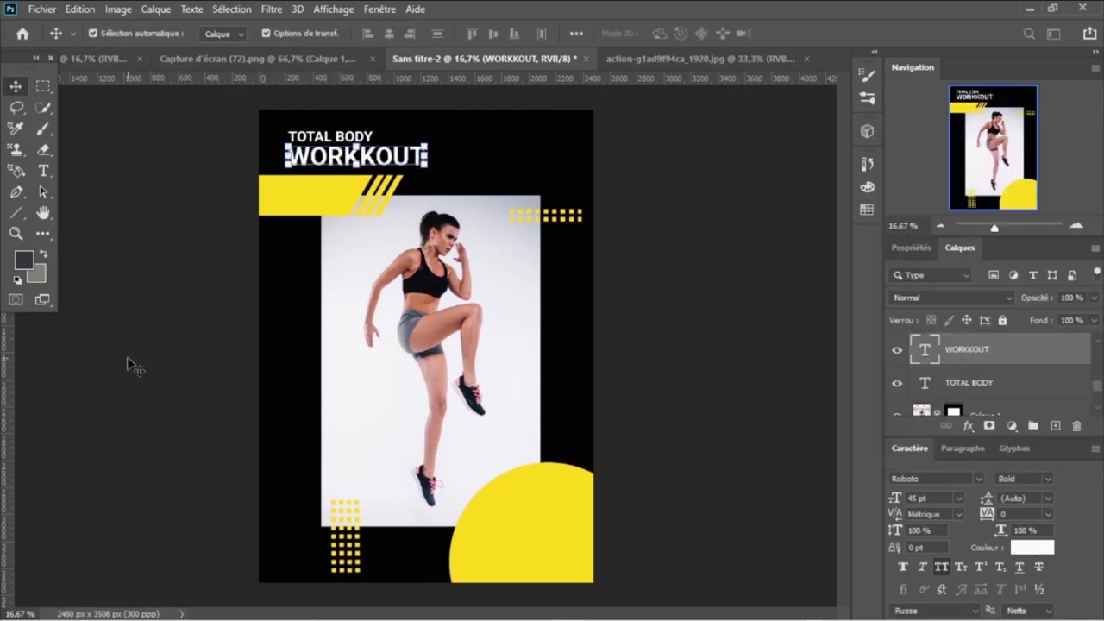
pyautogui.click(180, 270)
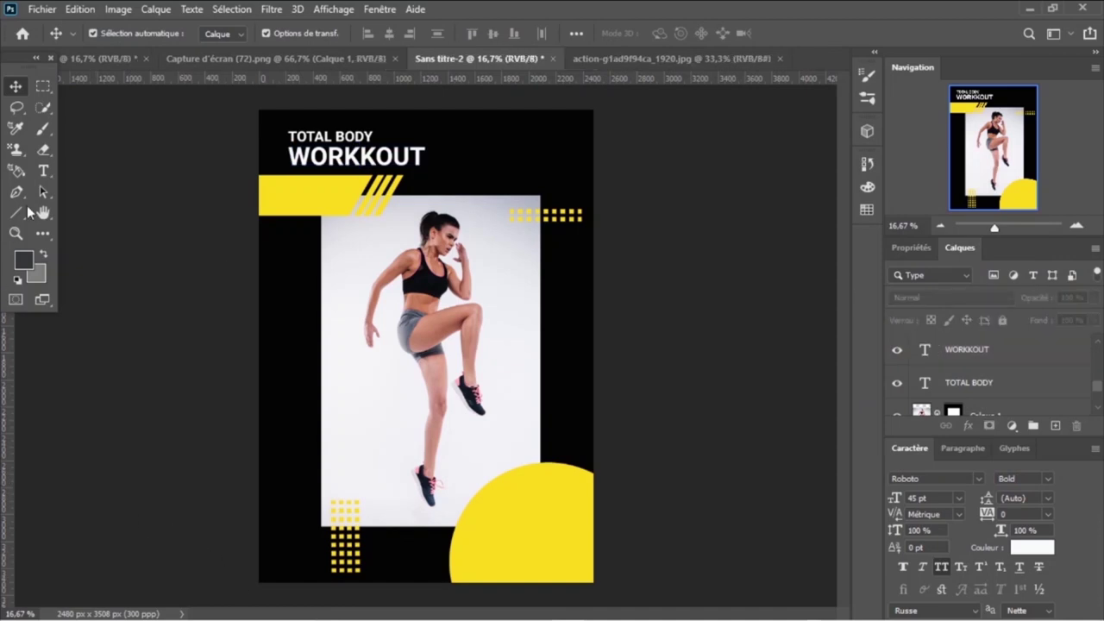
# - Add '30% OFF' text at the poster's left, position it and enlarge it to 47 pt
pyautogui.click(40, 172)
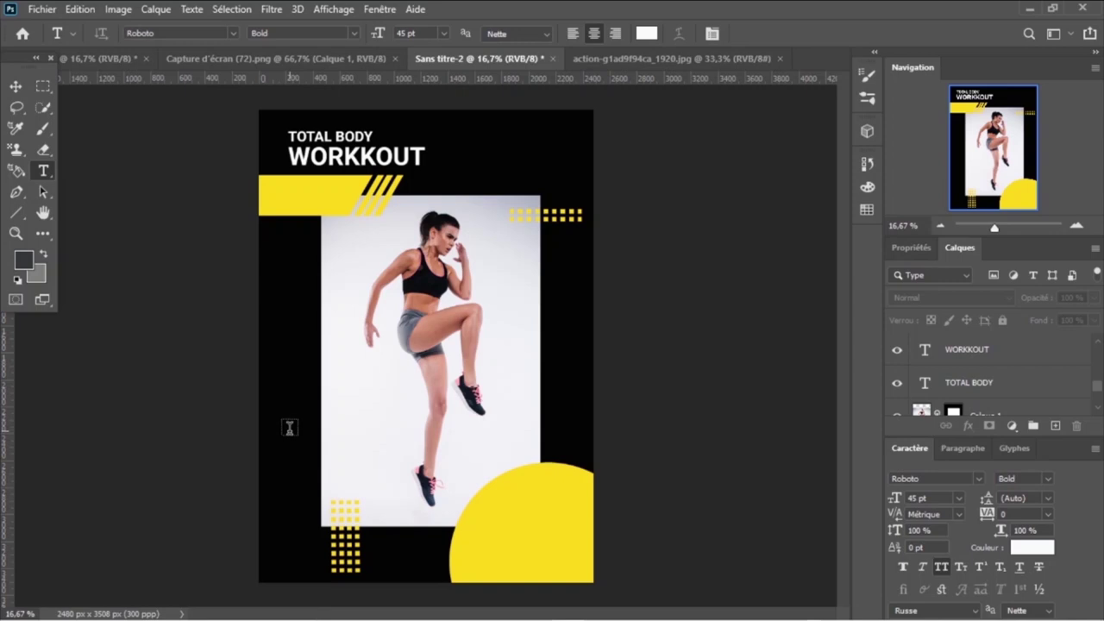
pyautogui.click(288, 422)
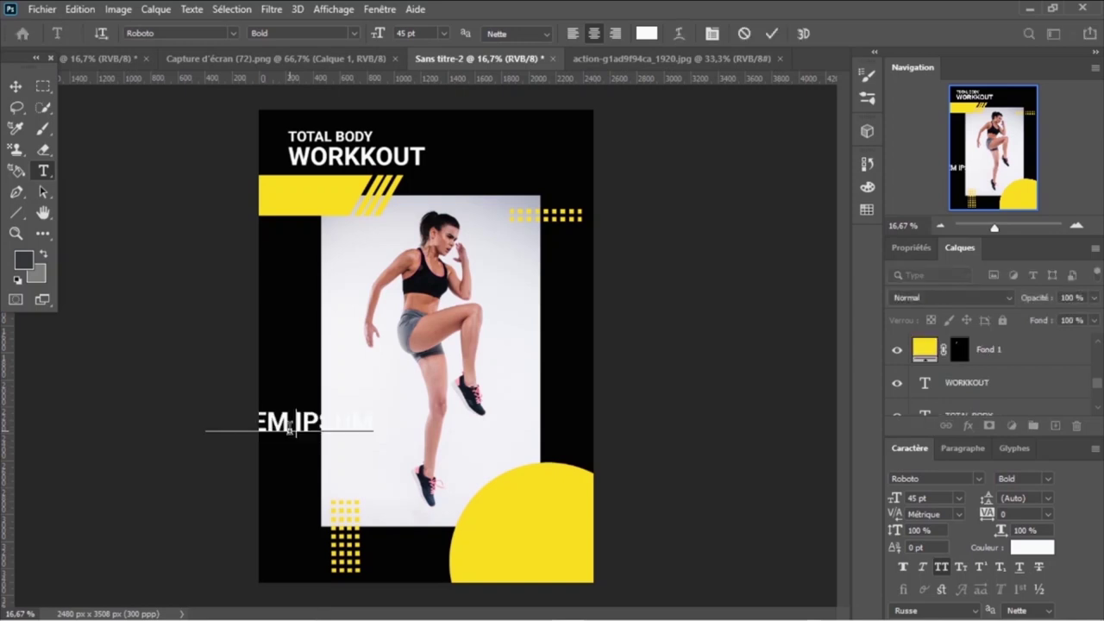
pyautogui.write('20')
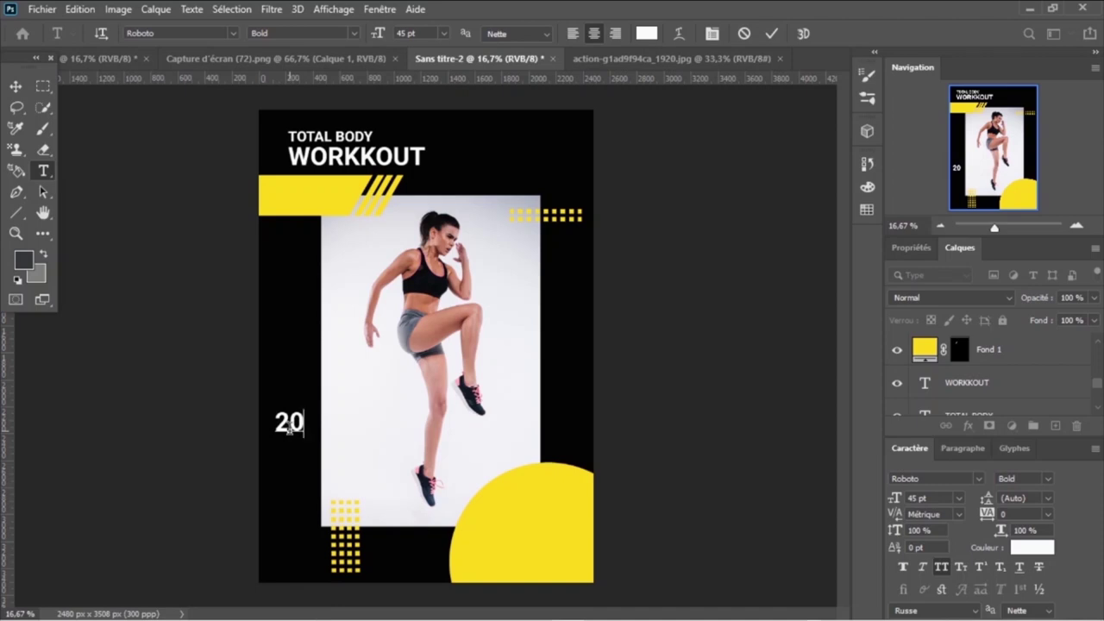
pyautogui.press('BackSpace')
pyautogui.press('BackSpace')
pyautogui.write('30%')
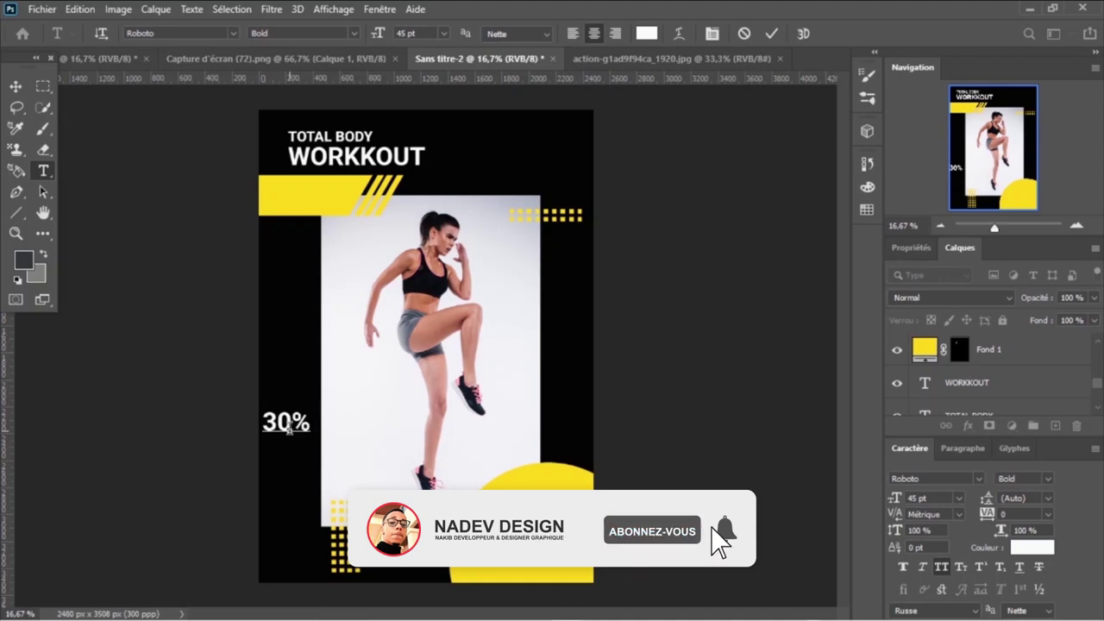
pyautogui.write(' OFF')
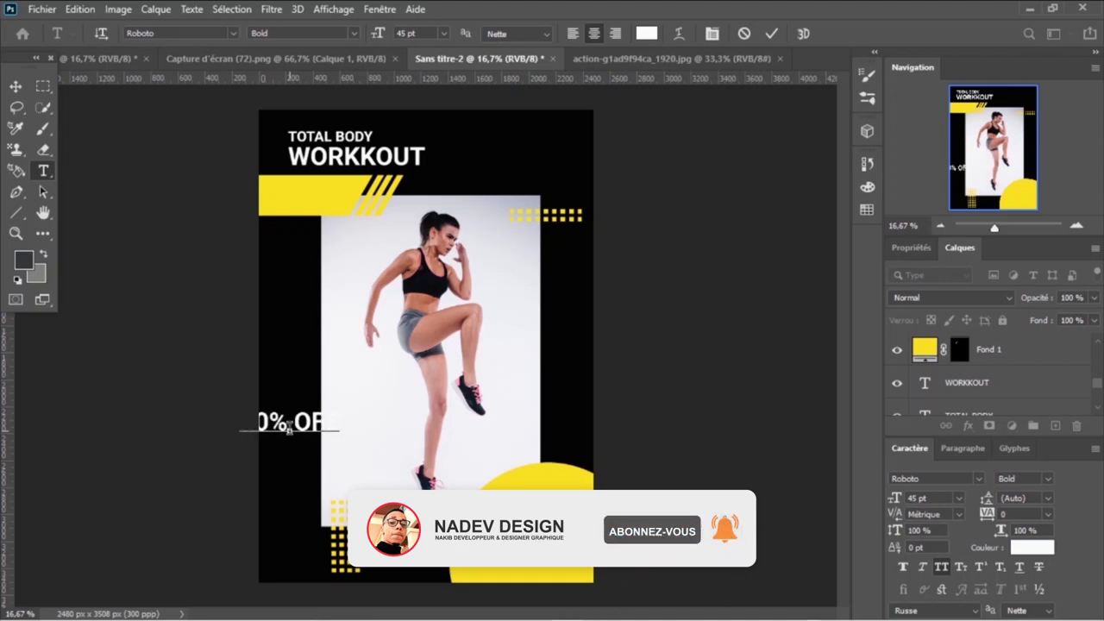
pyautogui.click(17, 87)
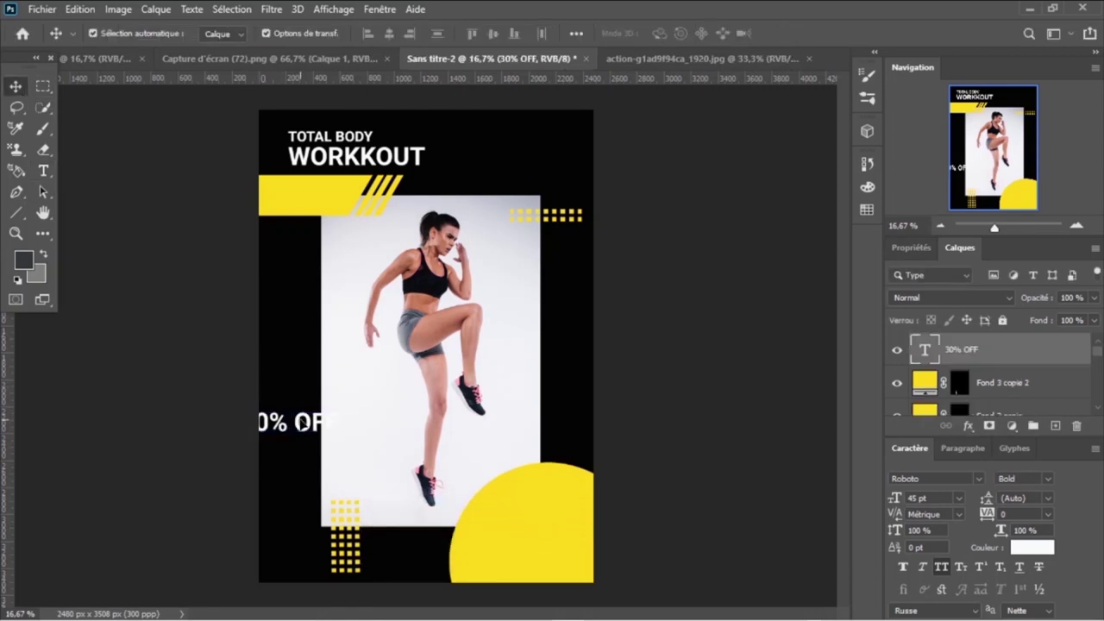
pyautogui.moveTo(320, 421)
pyautogui.mouseDown()
pyautogui.moveTo(350, 440)
pyautogui.moveTo(334, 440)
pyautogui.mouseUp()
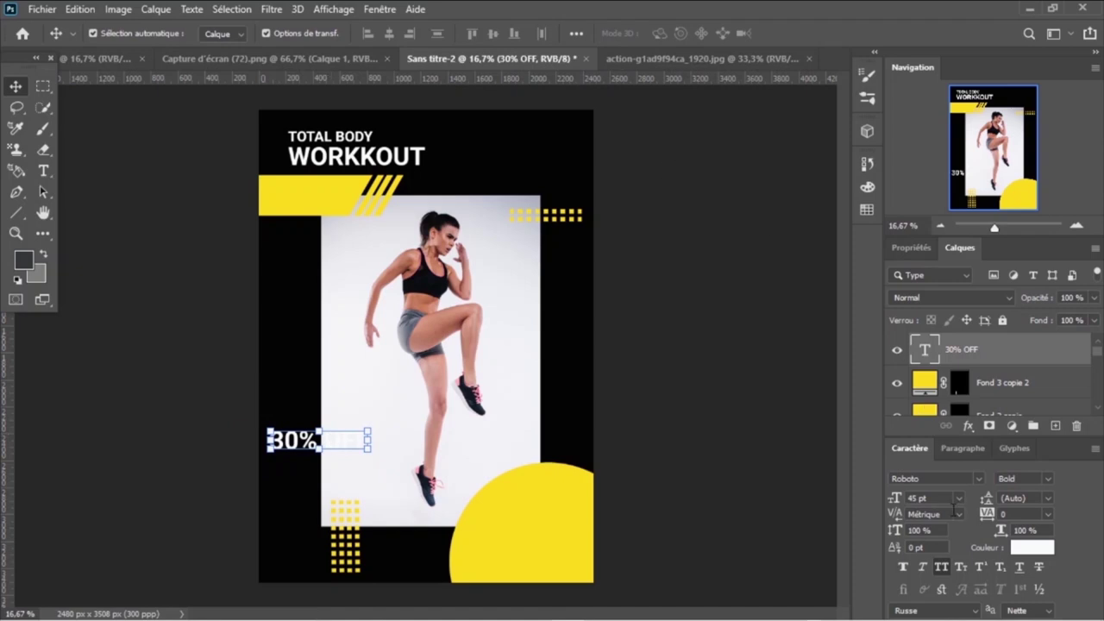
pyautogui.press('Up')
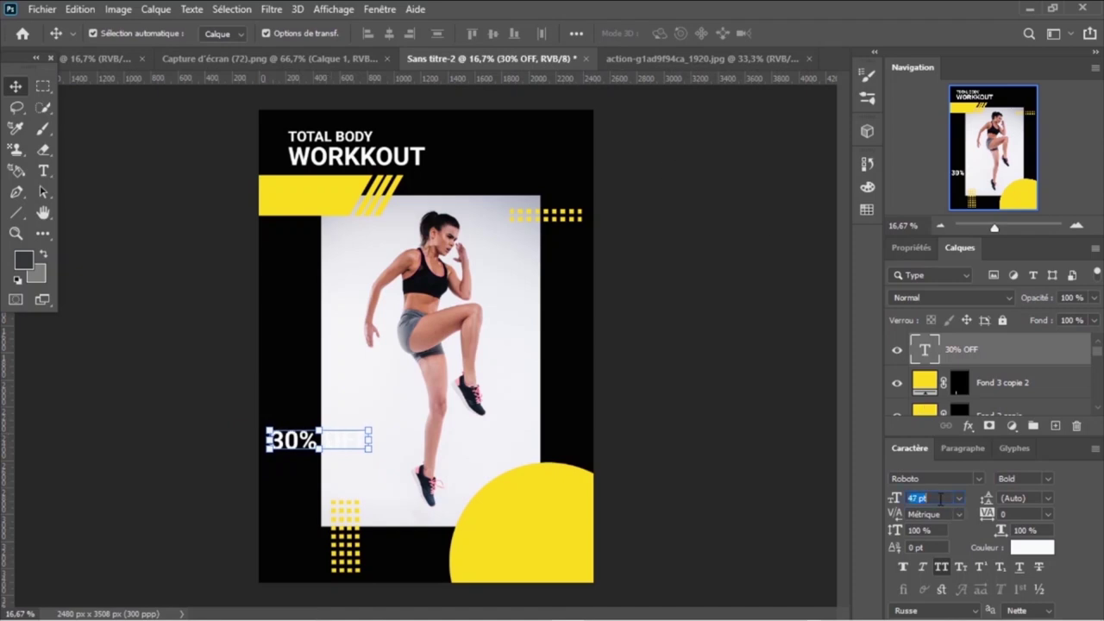
pyautogui.press('Up')
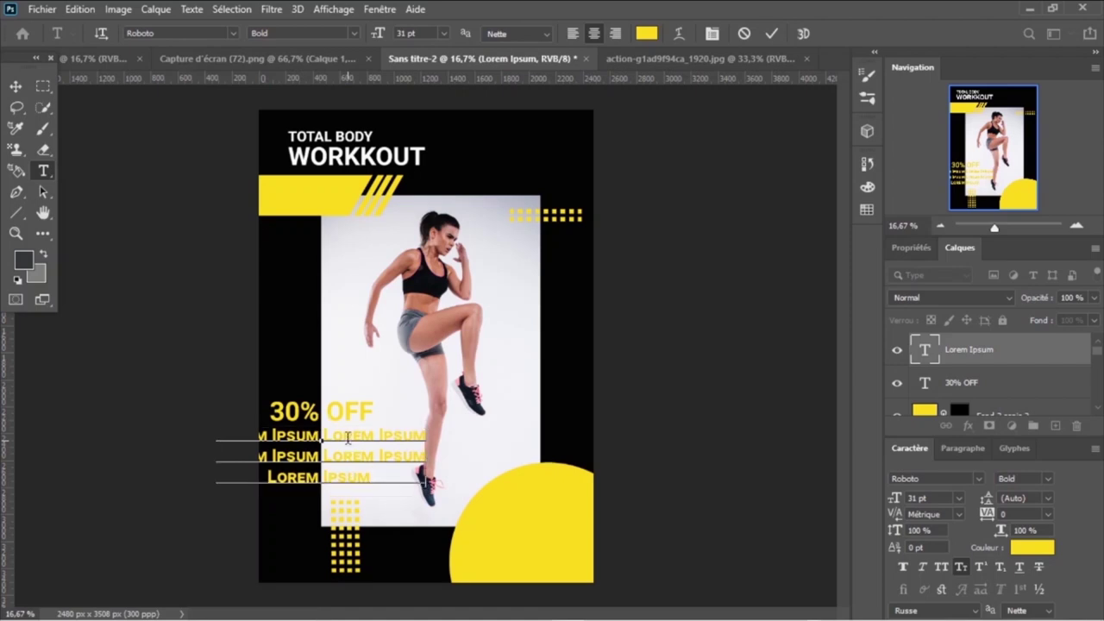
# - Finish the three-line Lorem Ipsum block and colour it medium grey 8d8b8b
pyautogui.hotkey('ctrl', 'v')
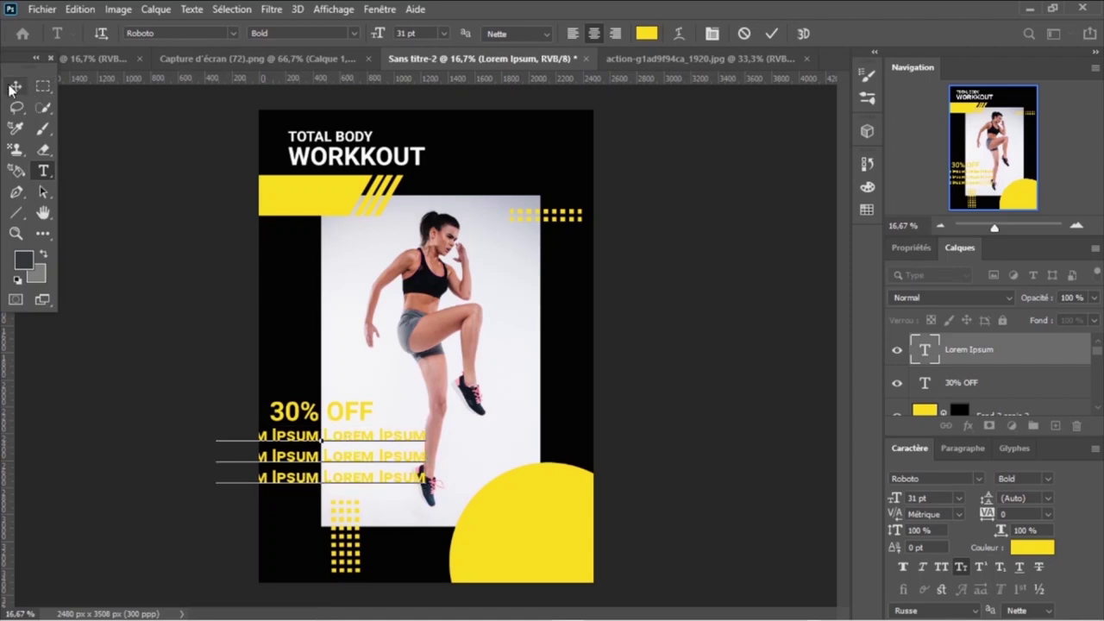
pyautogui.click(15, 87)
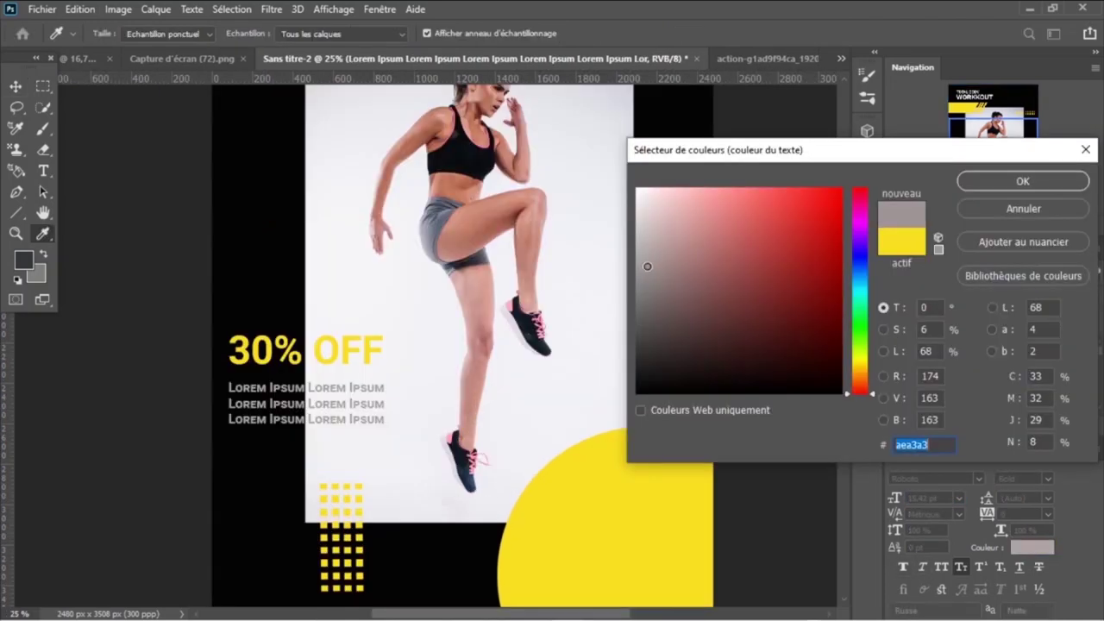
pyautogui.click(645, 265)
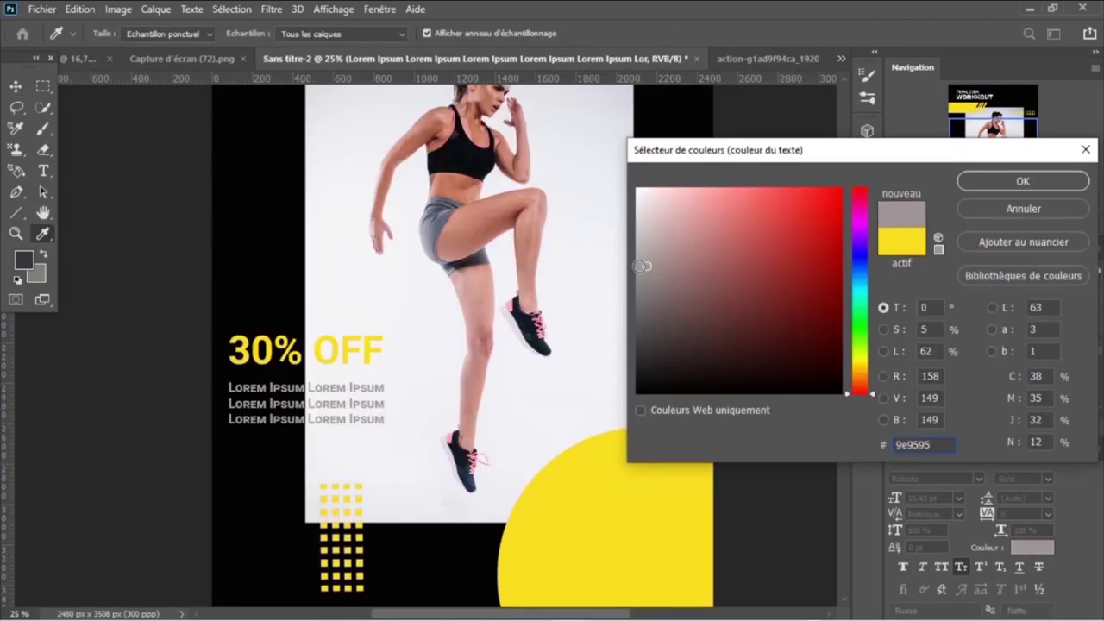
pyautogui.moveTo(642, 264); pyautogui.dragTo(639, 263)
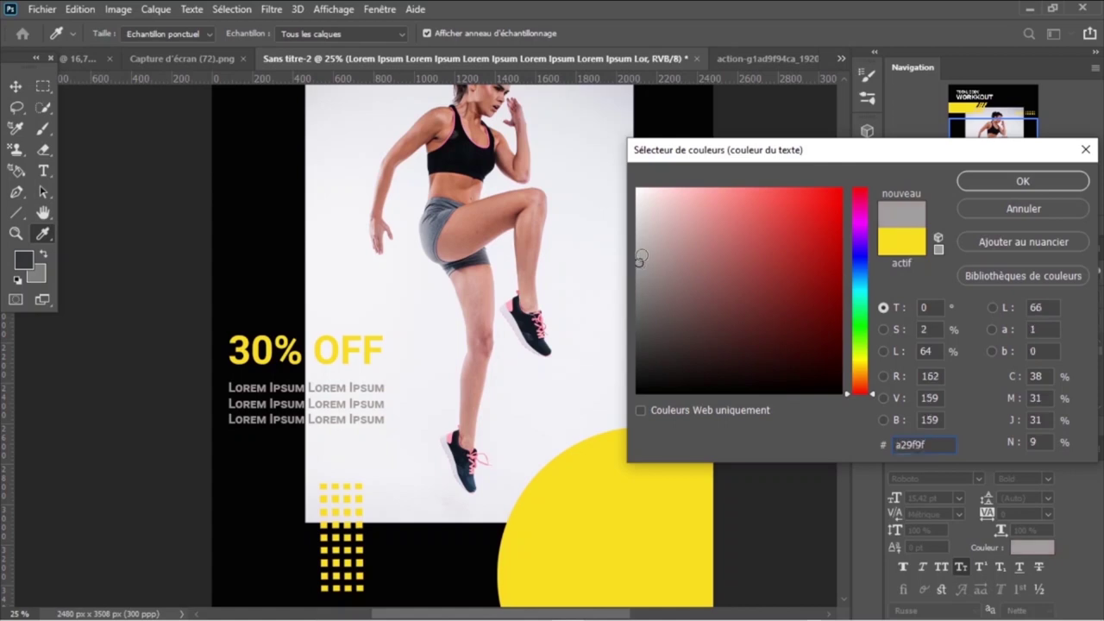
pyautogui.click(641, 279)
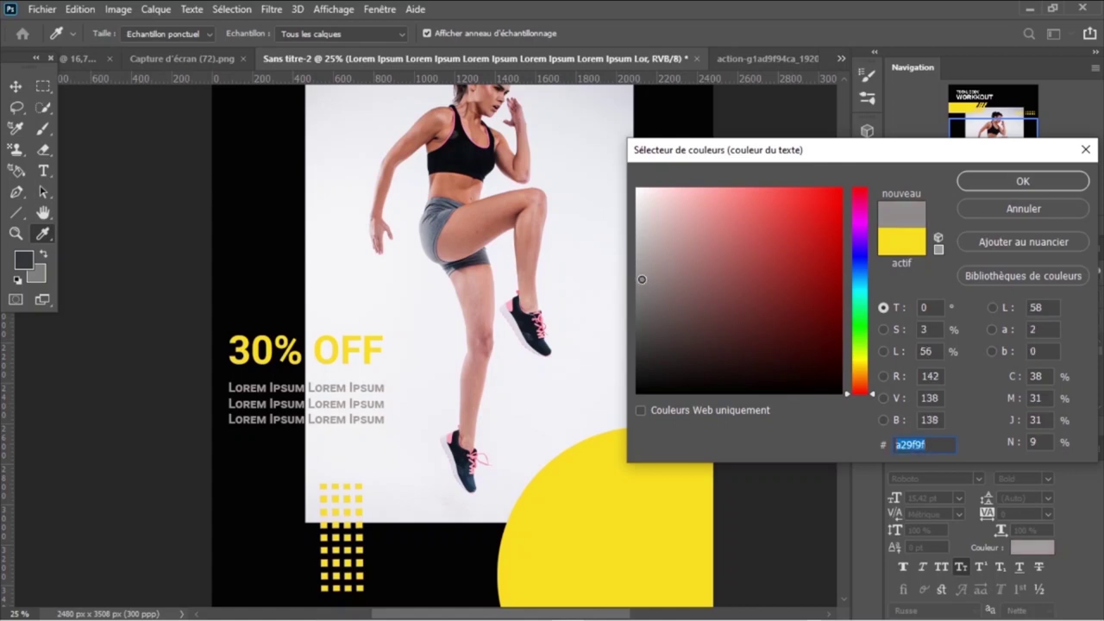
pyautogui.click(651, 283)
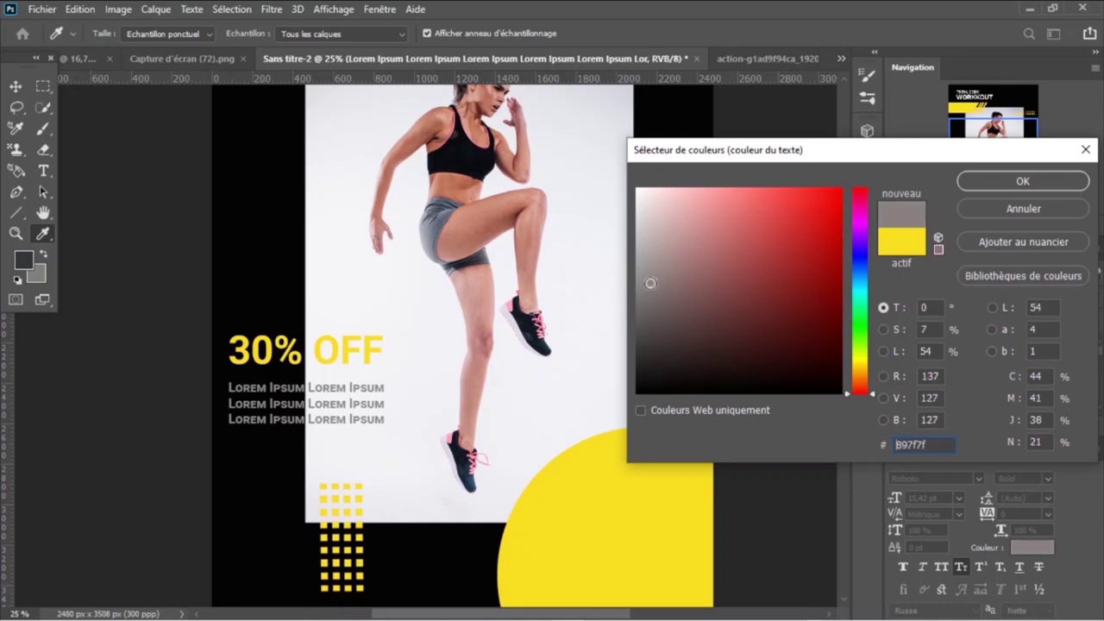
pyautogui.click(639, 279)
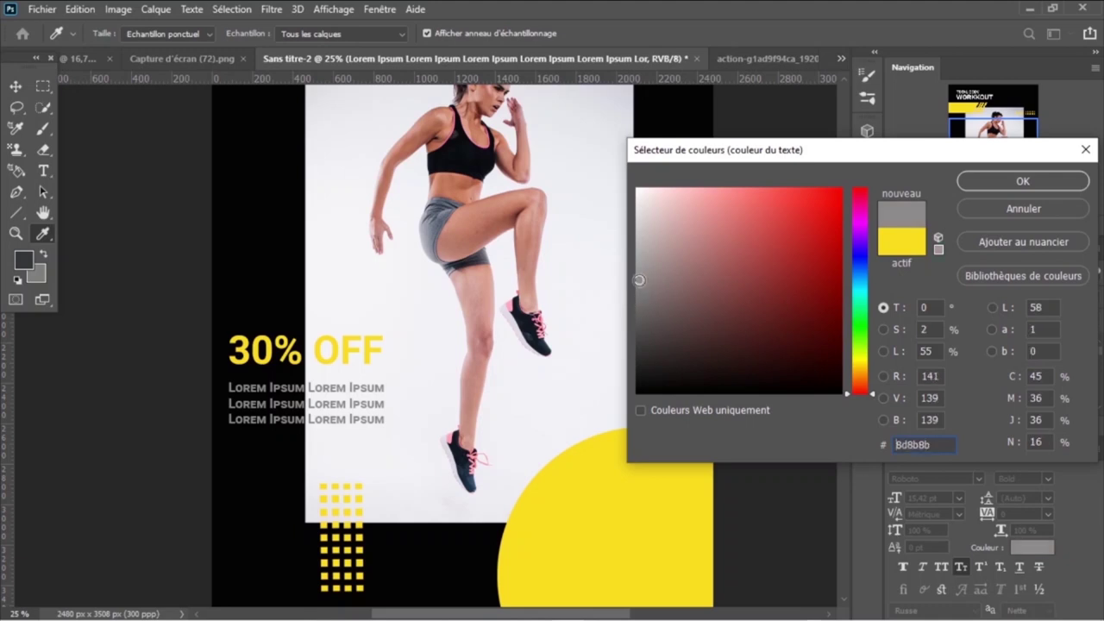
pyautogui.click(1005, 188)
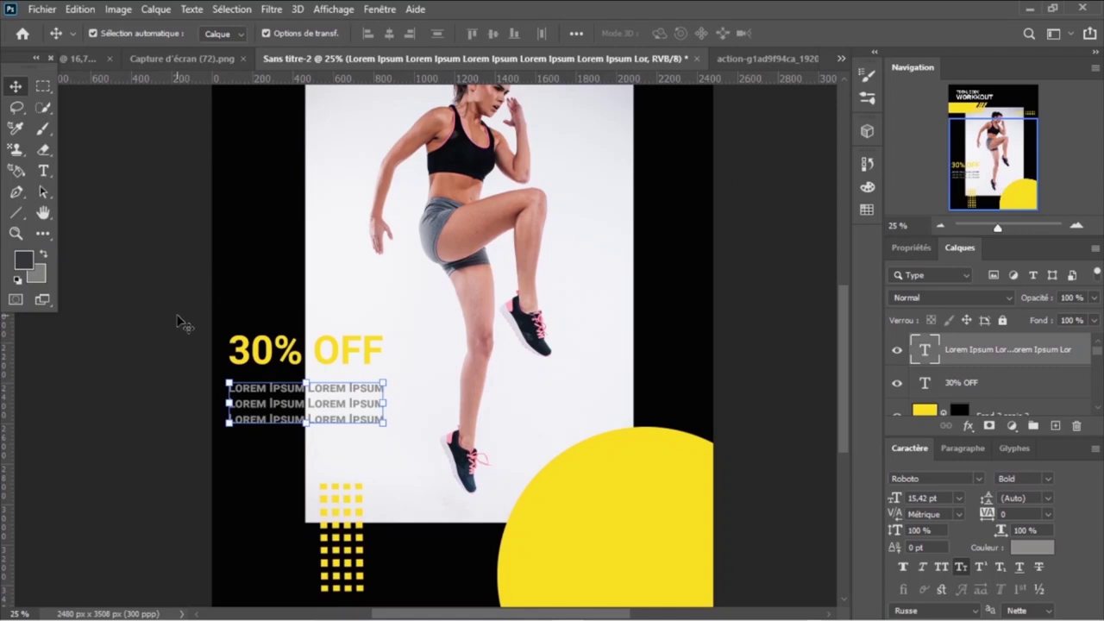
# - Zoom out and enlarge the CITY GYM text via the Character panel font size, starting from 26 pt
pyautogui.click(180, 318)
pyautogui.hotkey('ctrl', '-')
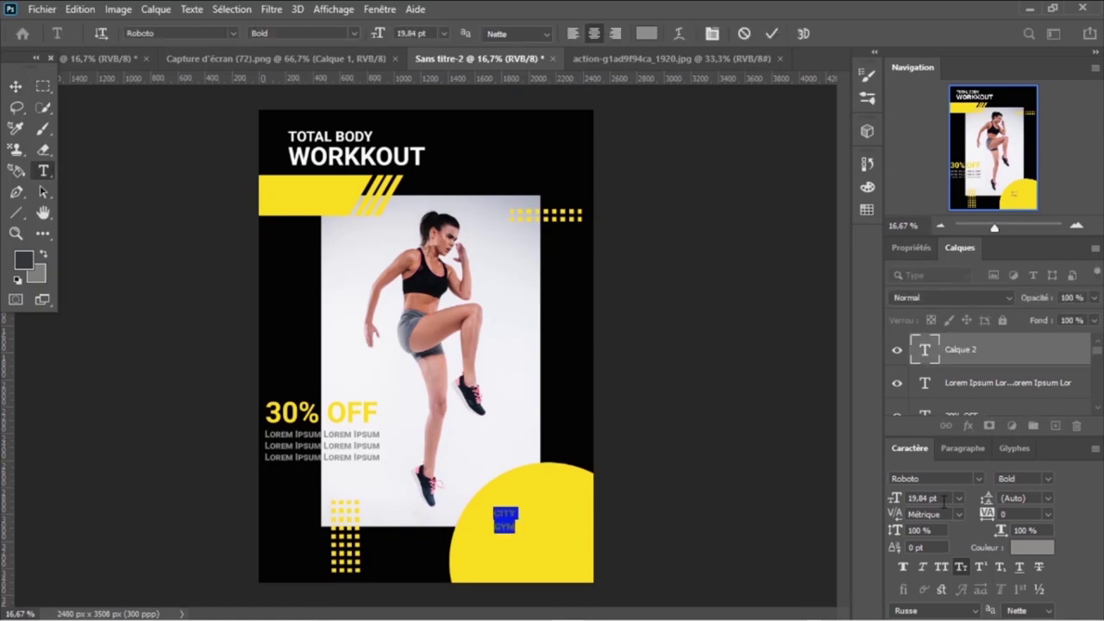
pyautogui.click(923, 499)
pyautogui.write('20')
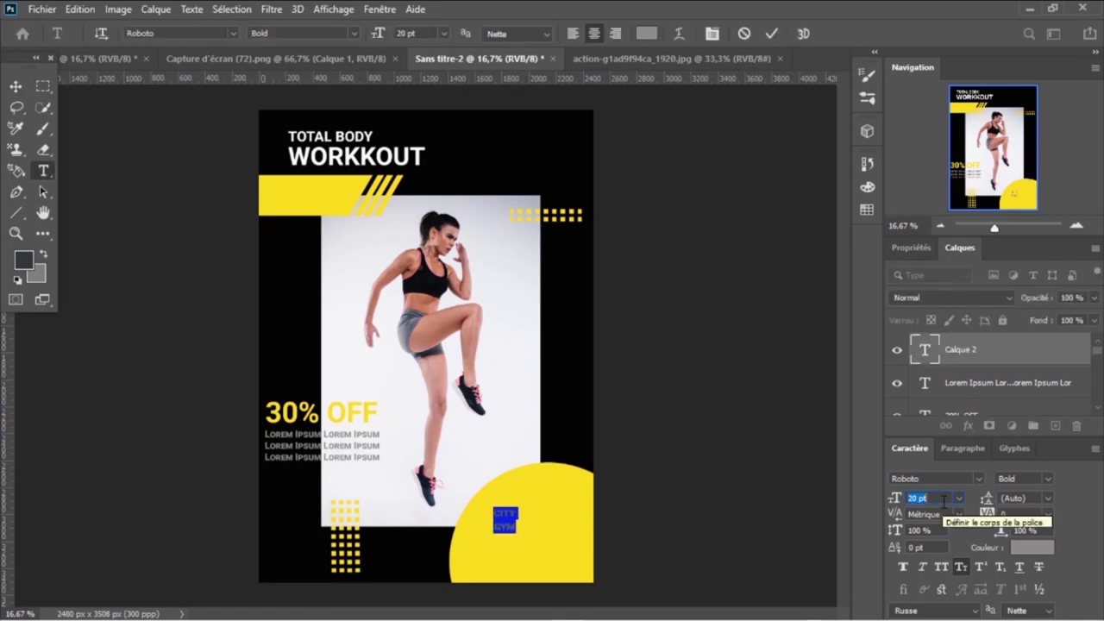
pyautogui.write('26')
pyautogui.press('Return')
pyautogui.scroll(5, 945, 500)
pyautogui.scroll(6, 945, 501)
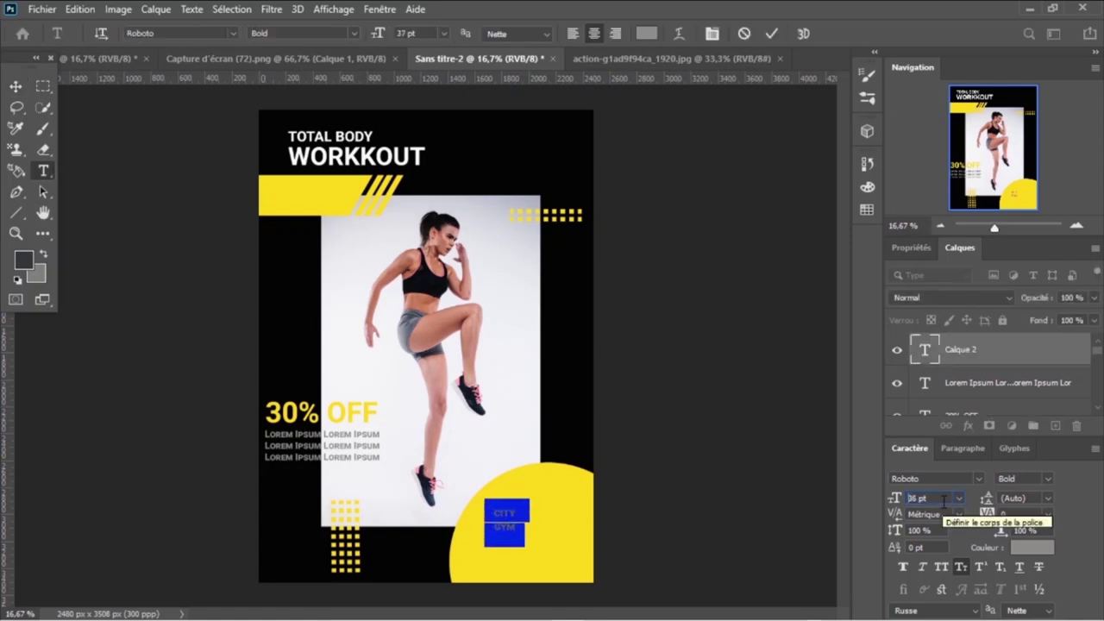
pyautogui.scroll(5, 944, 500)
pyautogui.scroll(6, 944, 500)
pyautogui.scroll(4, 944, 501)
pyautogui.scroll(4, 945, 500)
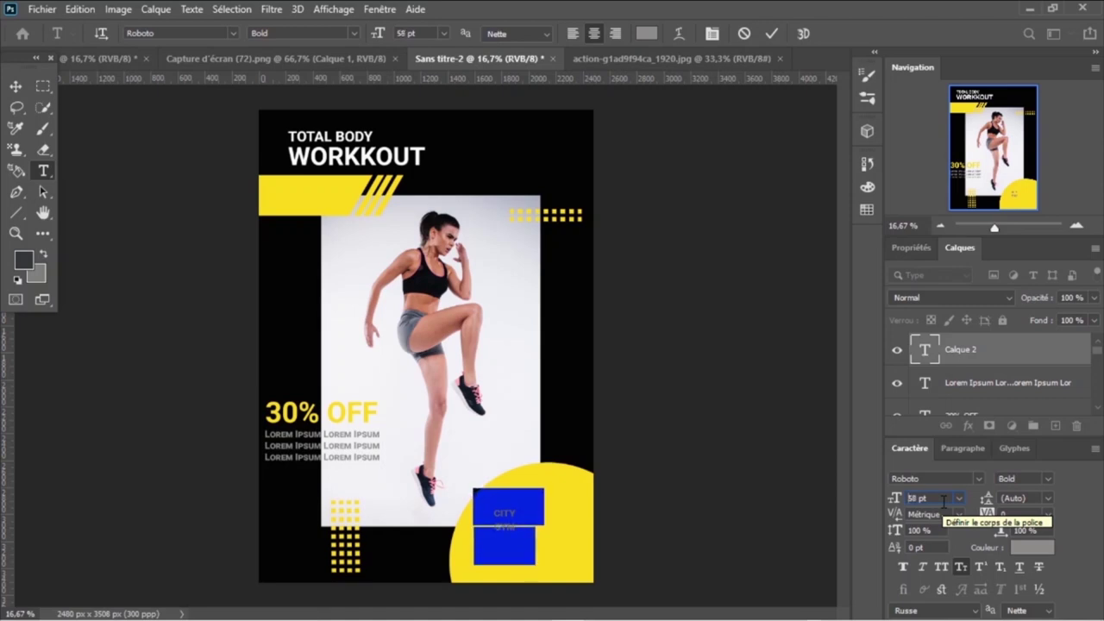
pyautogui.scroll(5, 945, 500)
pyautogui.scroll(-2, 944, 500)
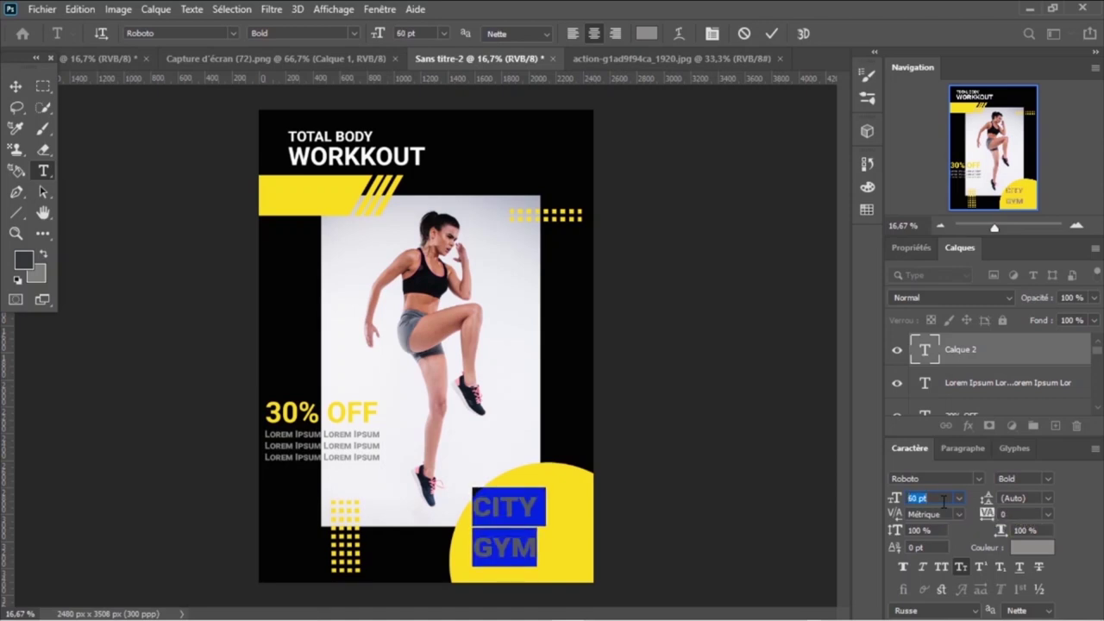
pyautogui.scroll(-2, 945, 500)
pyautogui.scroll(-2, 944, 501)
pyautogui.scroll(-1, 944, 500)
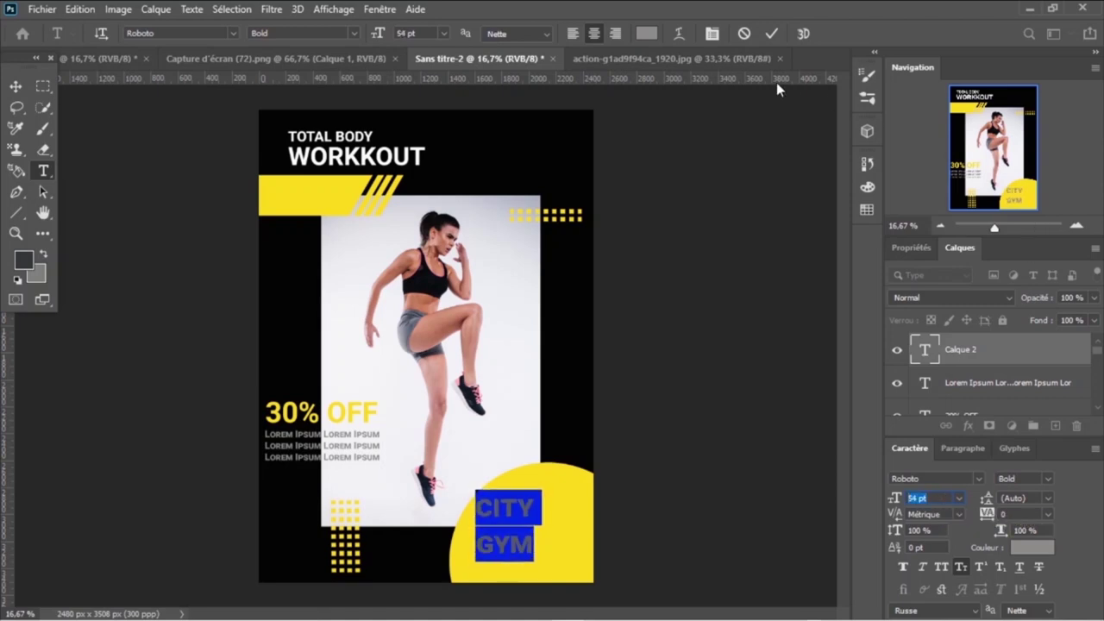
pyautogui.click(774, 33)
# - Draw a square rectangular selection around CITY GYM
pyautogui.click(43, 87)
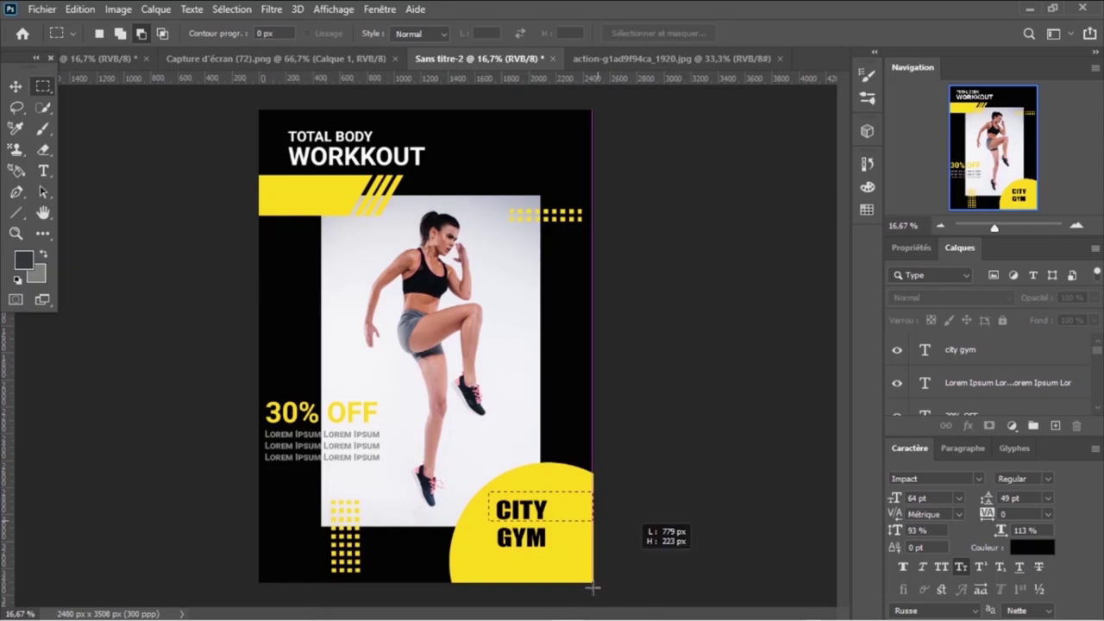
pyautogui.moveTo(488, 492); pyautogui.dragTo(557, 561)
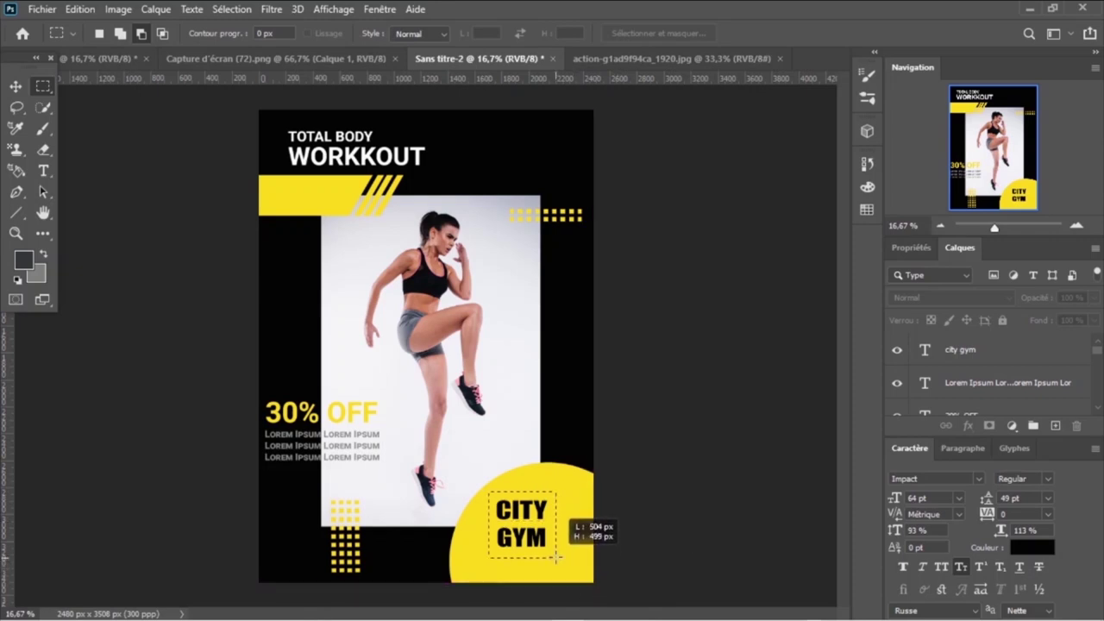
pyautogui.click(556, 559)
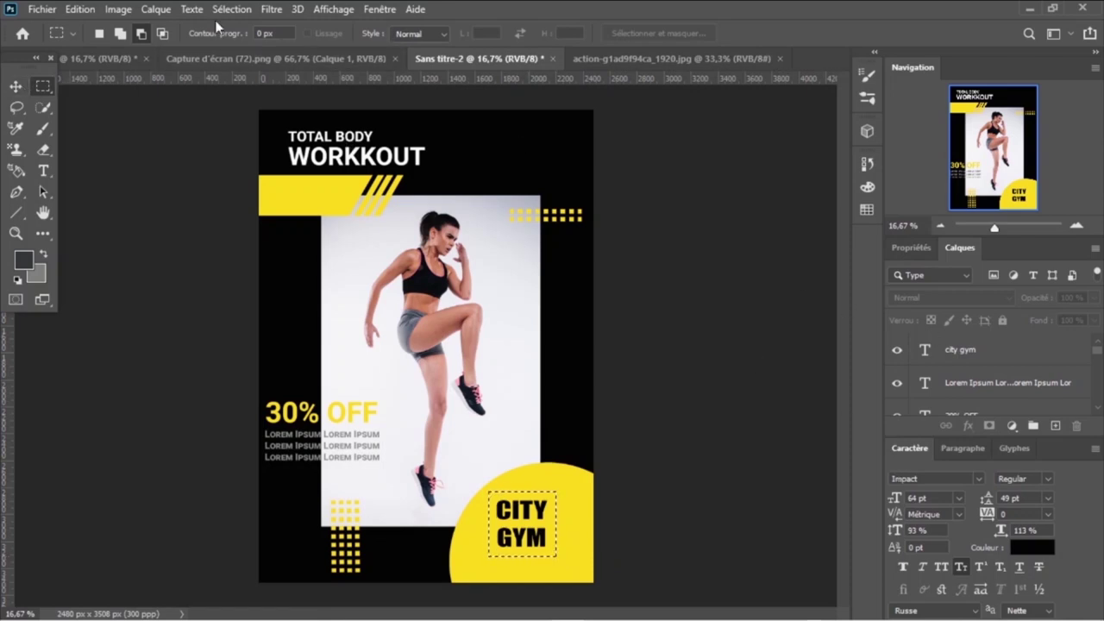
# - On a new layer, stroke the selection with a 5 px black centred border
pyautogui.click(76, 11)
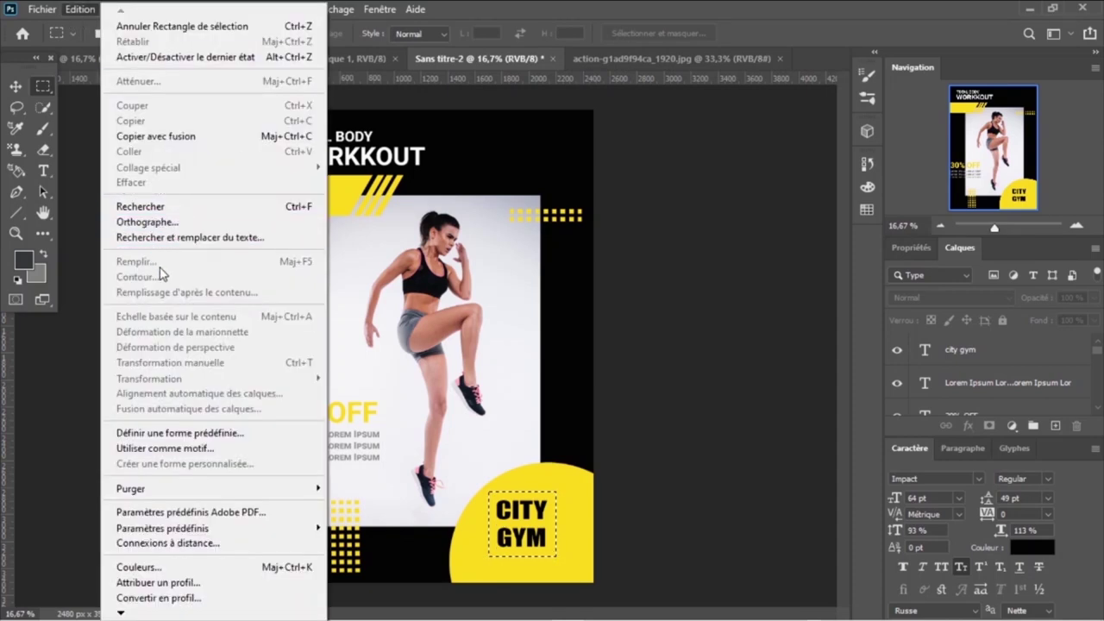
pyautogui.click(1052, 427)
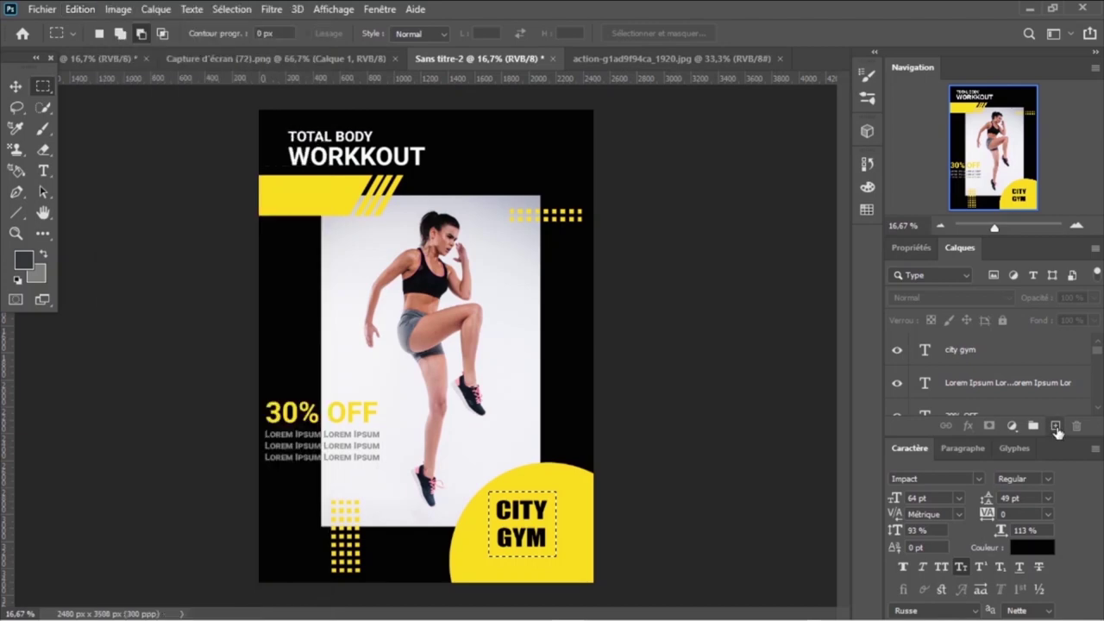
pyautogui.click(1055, 427)
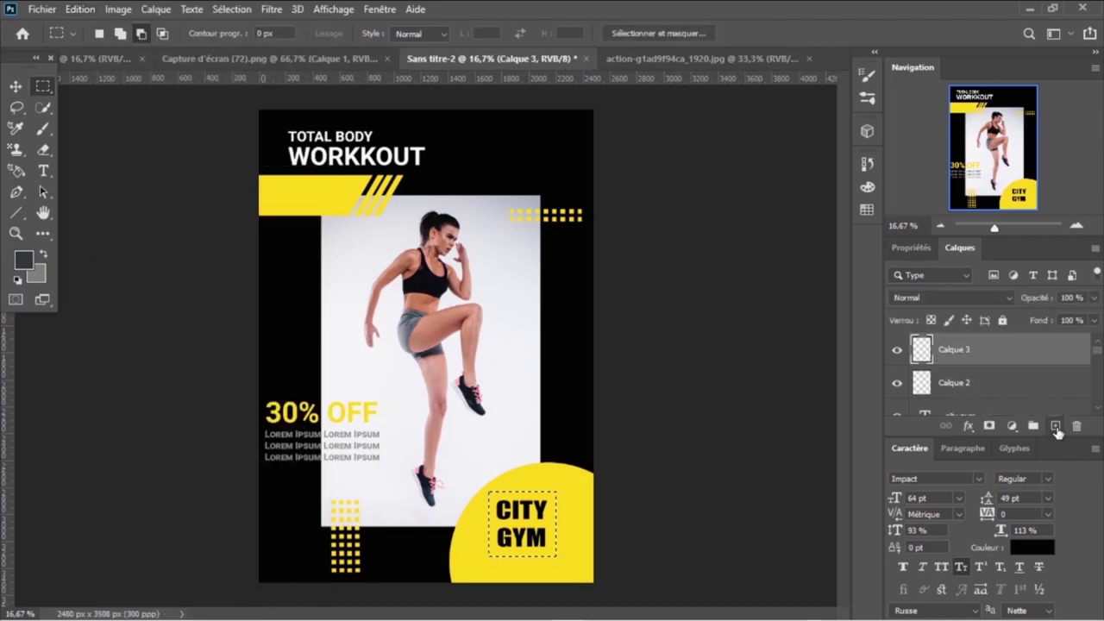
pyautogui.click(72, 12)
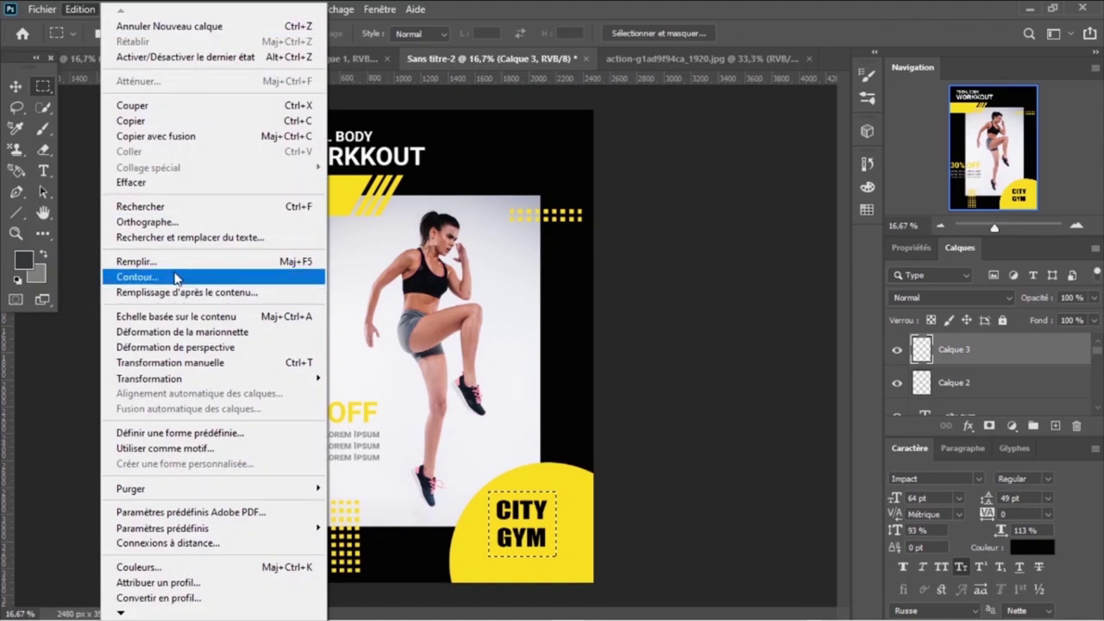
pyautogui.click(144, 277)
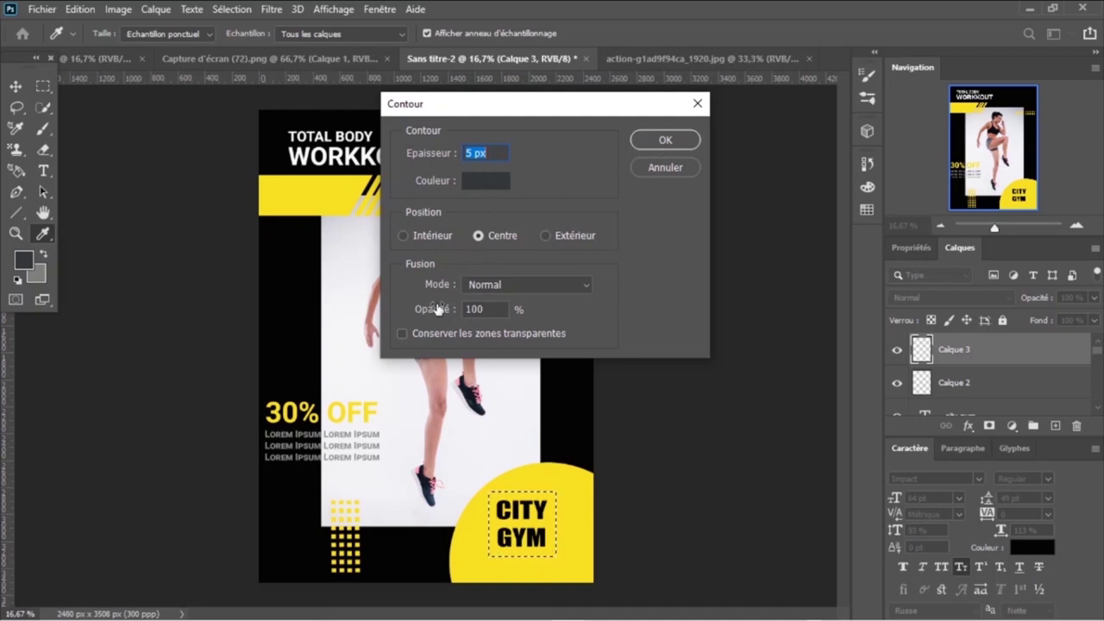
pyautogui.click(404, 335)
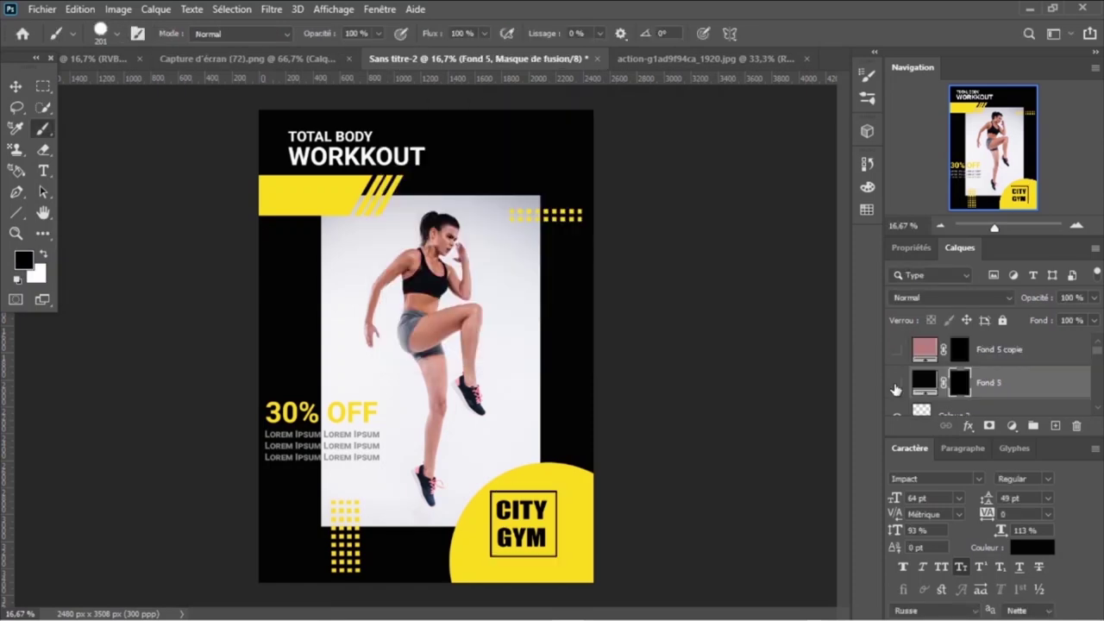
# - Toggle Fond 5 visibility, then shift the vertical guide right to WORKOUT's left edge
pyautogui.click(896, 389)
pyautogui.click(896, 386)
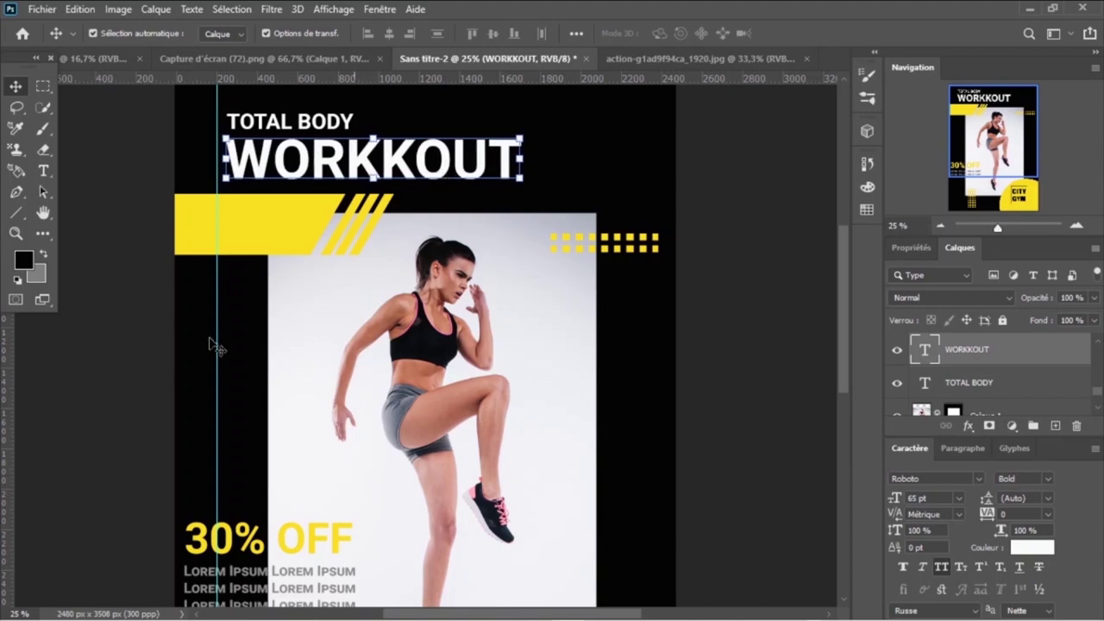
pyautogui.moveTo(221, 339); pyautogui.dragTo(226, 339)
pyautogui.click(99, 326)
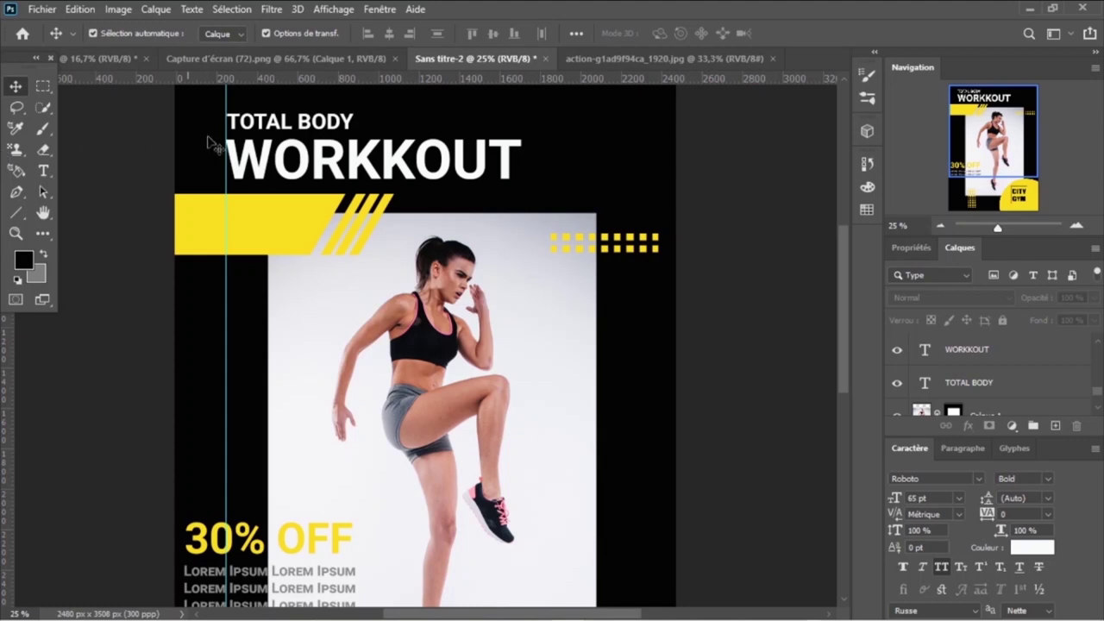
# - Add a 'PERSONAL TRAINING' text line below WORKOUT and adjust its font size
pyautogui.click(43, 170)
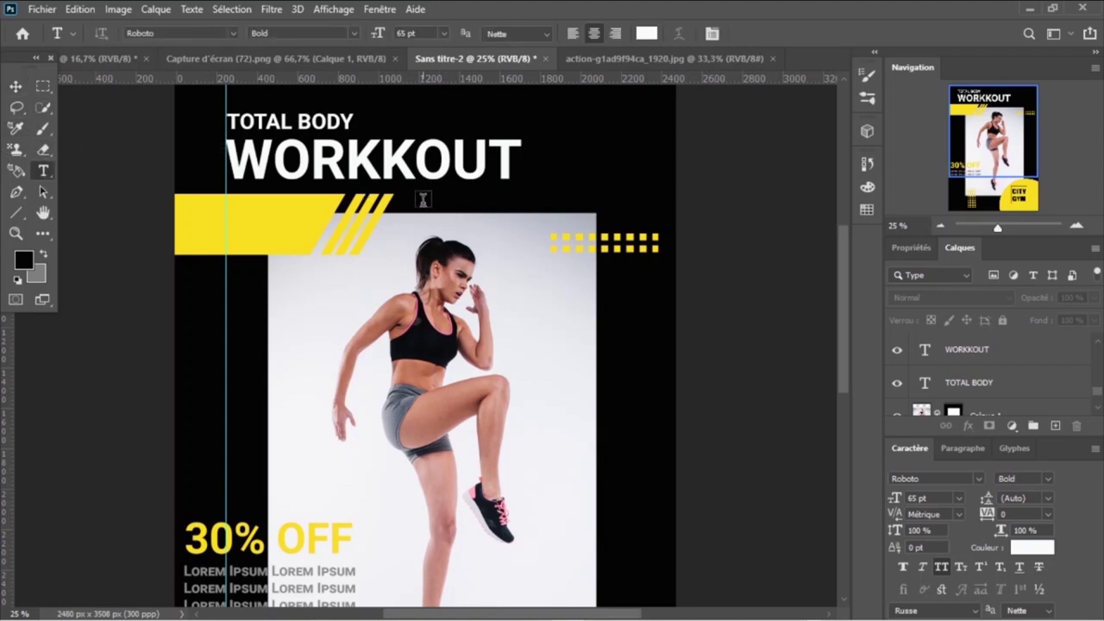
pyautogui.click(422, 200)
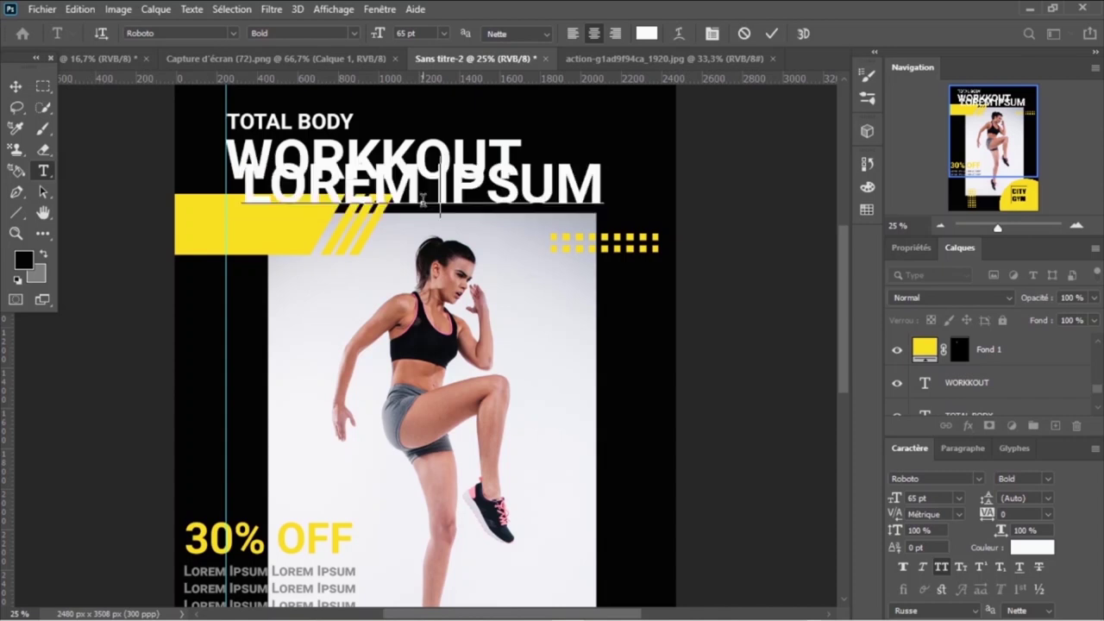
pyautogui.write('P')
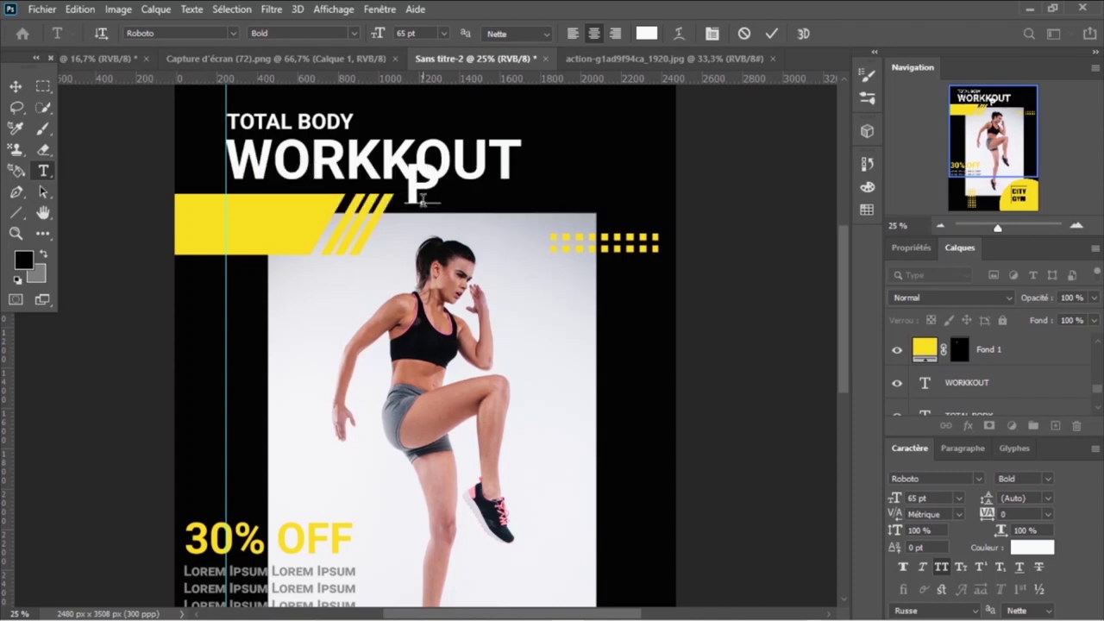
pyautogui.write('E')
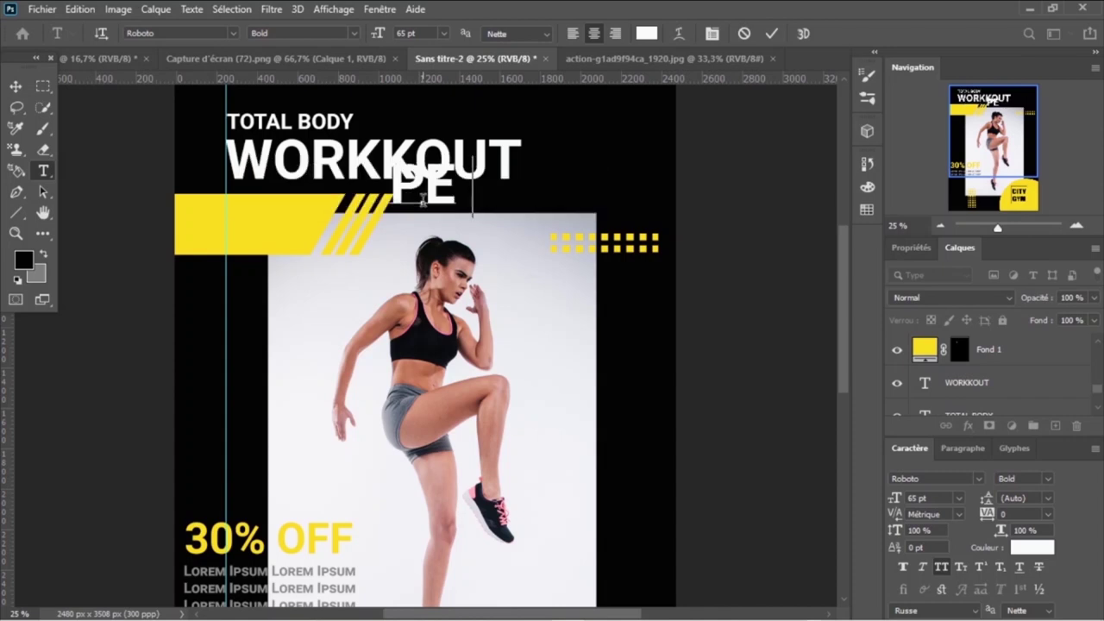
pyautogui.write('RS')
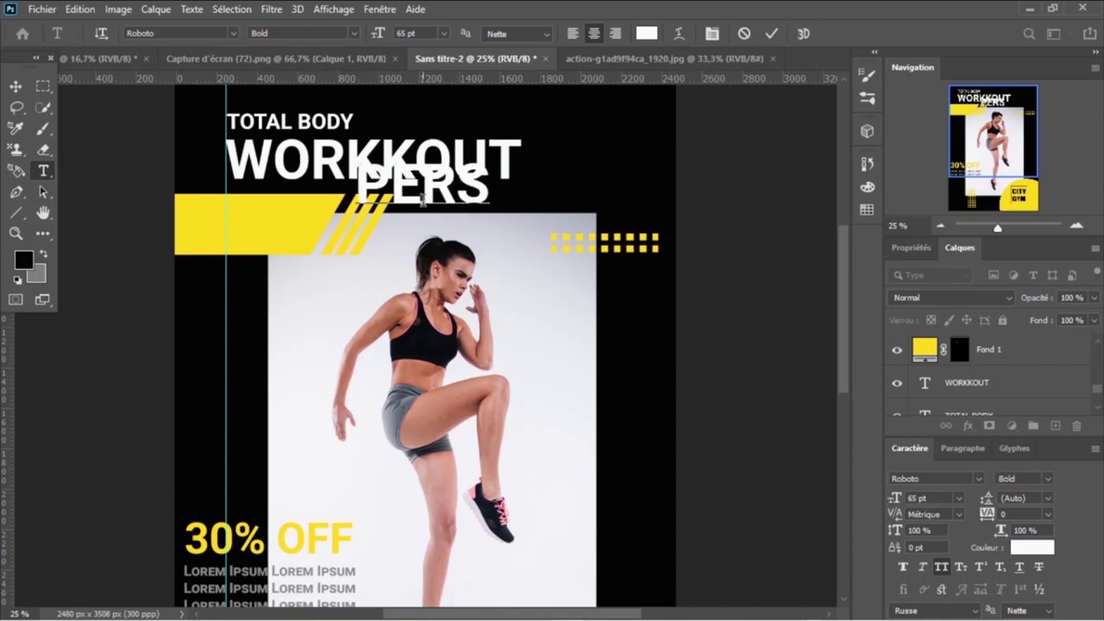
pyautogui.write('ON')
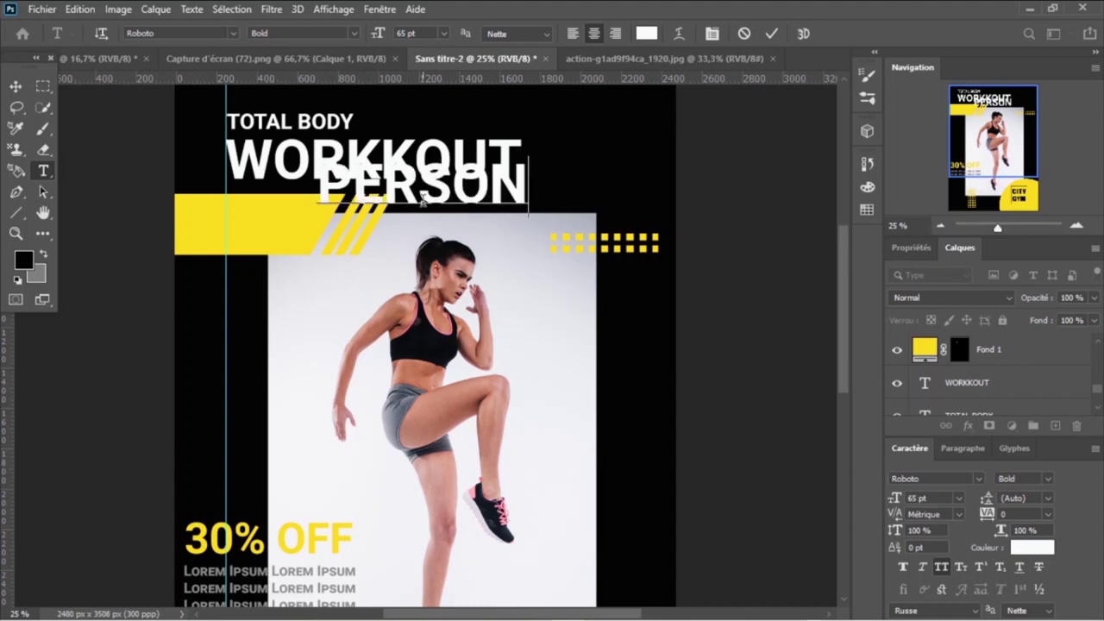
pyautogui.write('AL ')
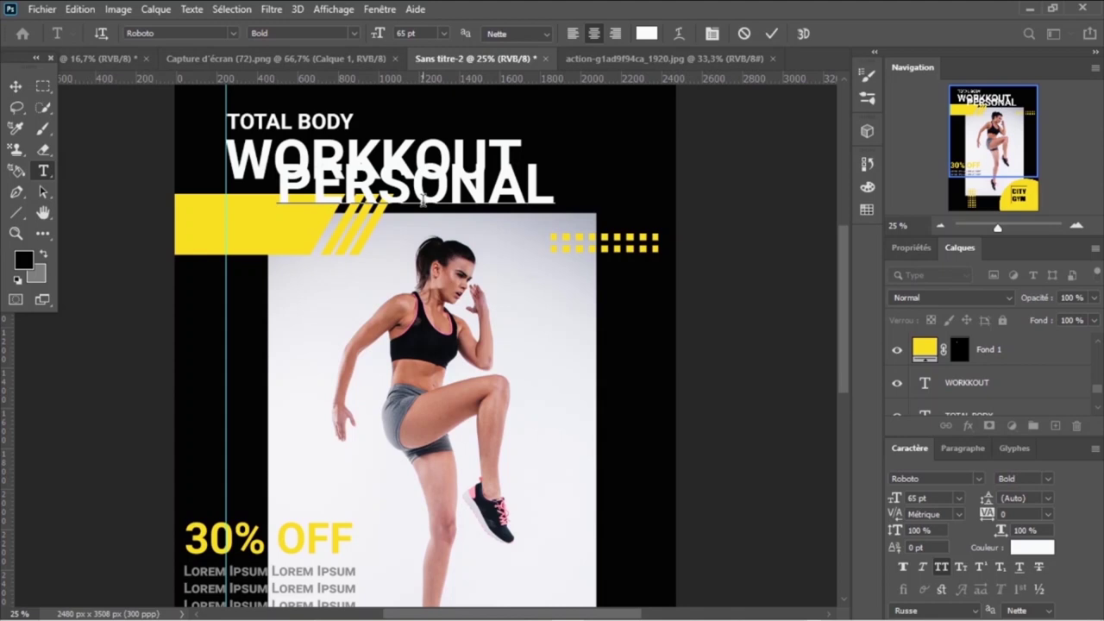
pyautogui.write('TRA')
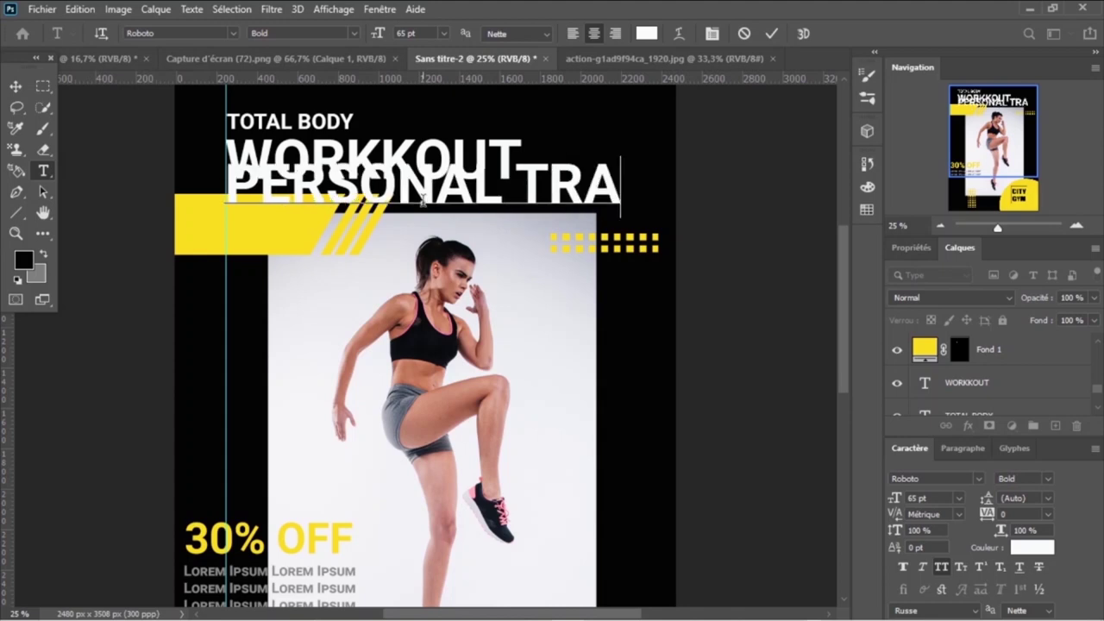
pyautogui.write('INING')
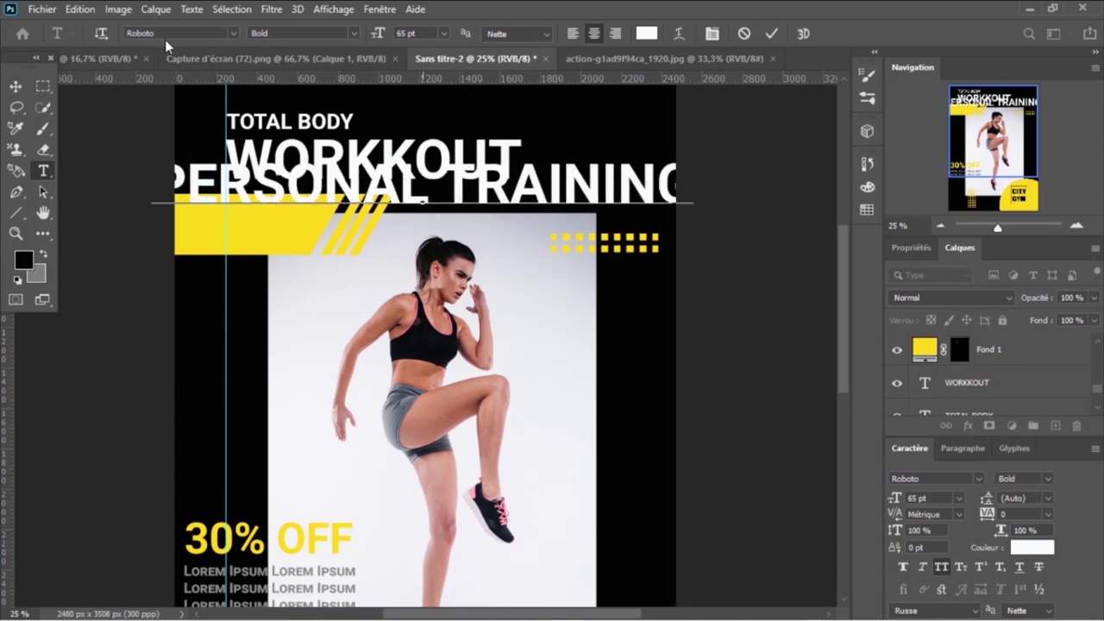
pyautogui.click(771, 32)
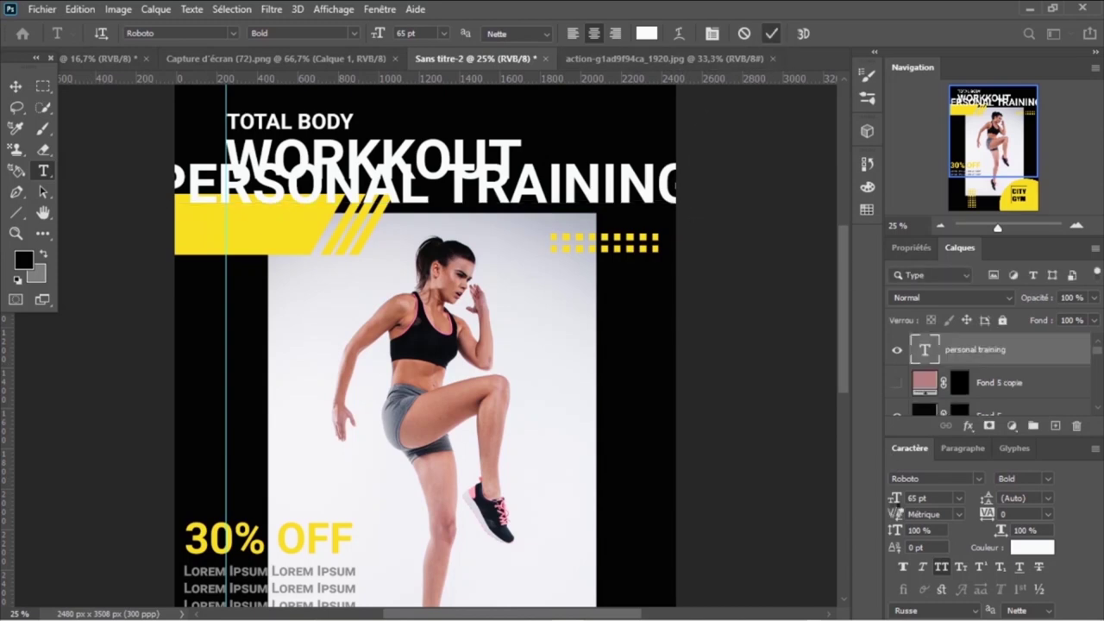
pyautogui.click(959, 498)
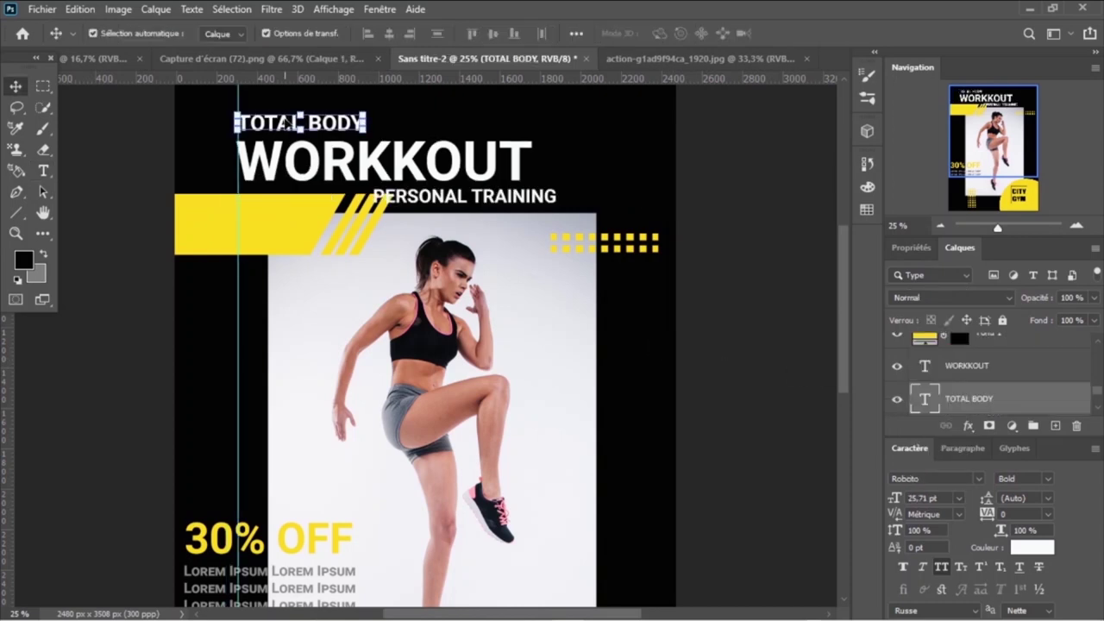
# - Nudge the TOTAL BODY and WORKOUT titles slightly upward
pyautogui.moveTo(286, 121); pyautogui.dragTo(287, 118)
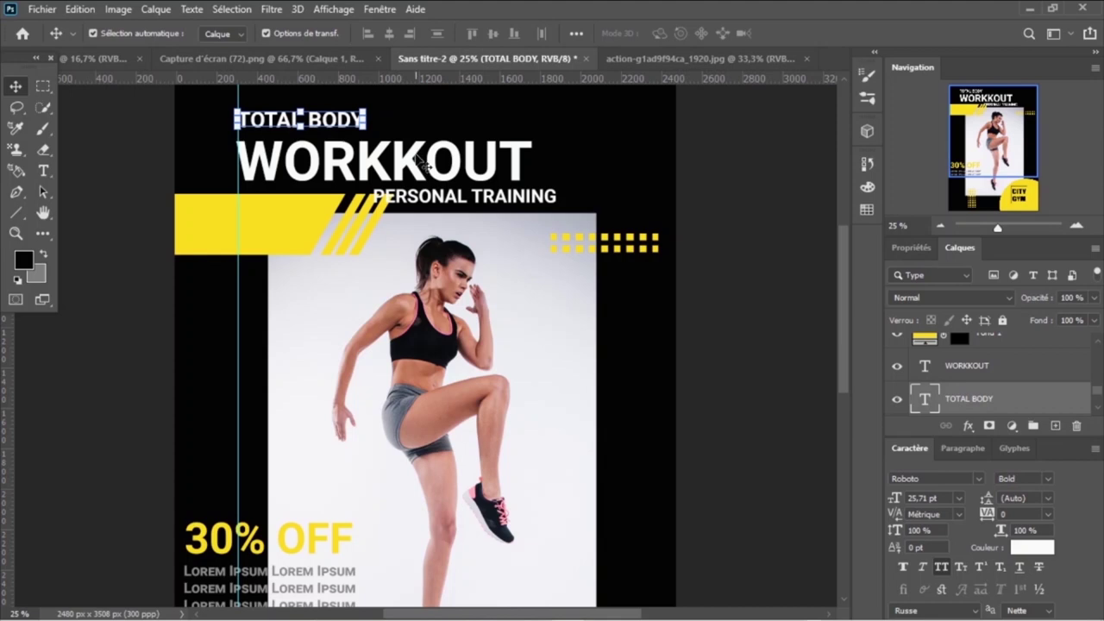
pyautogui.click(417, 162)
pyautogui.moveTo(412, 159); pyautogui.dragTo(414, 155)
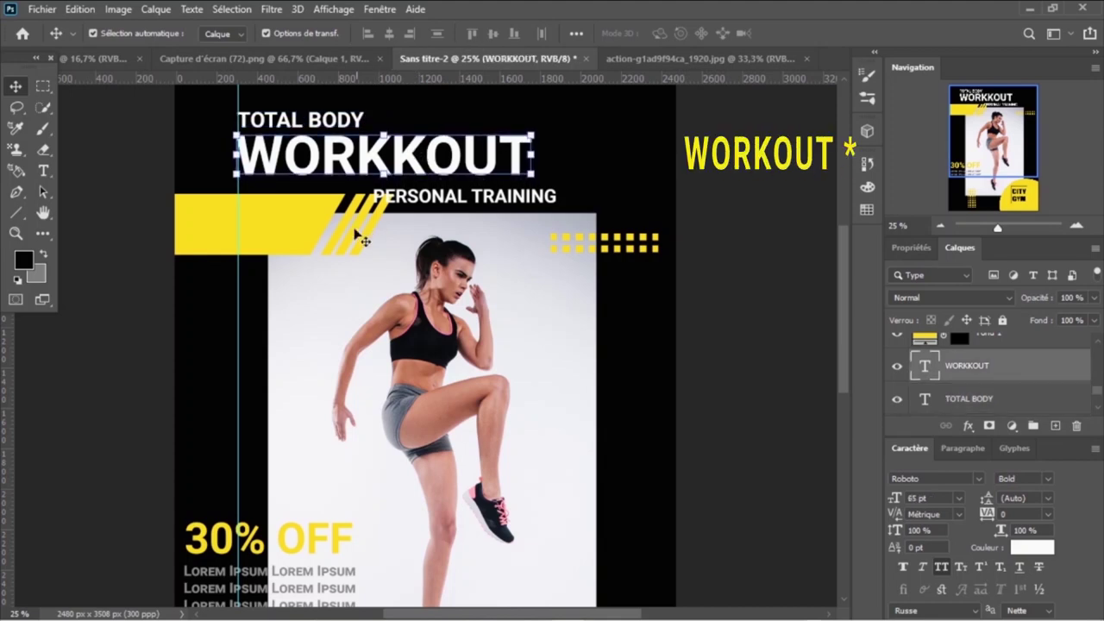
# - Nudge the yellow bar and its stripes downward
pyautogui.click(257, 229)
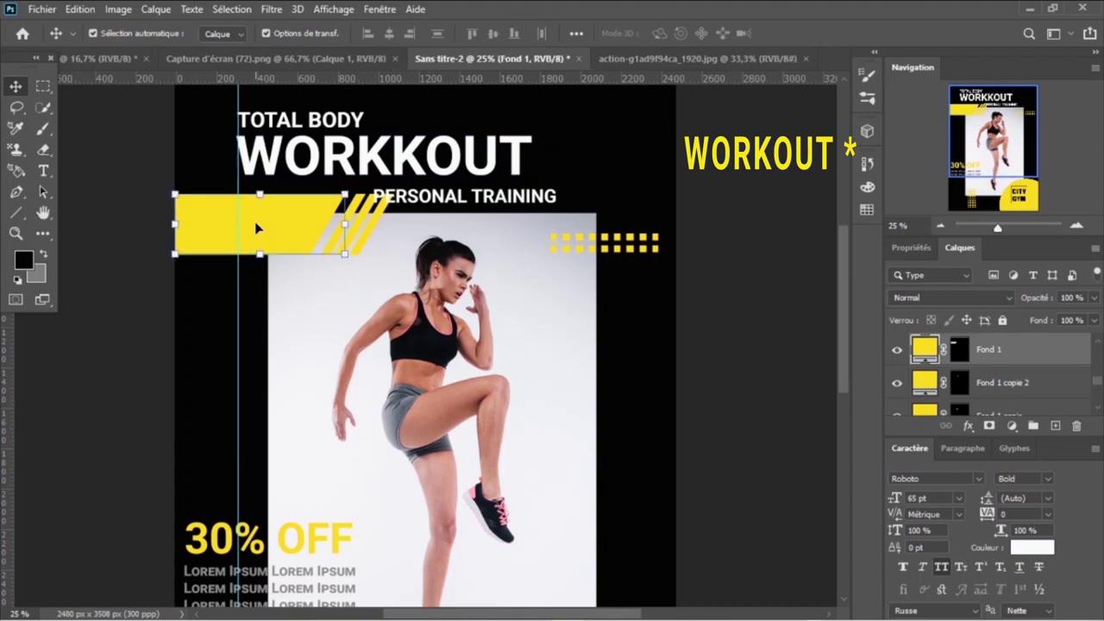
pyautogui.click(1098, 411)
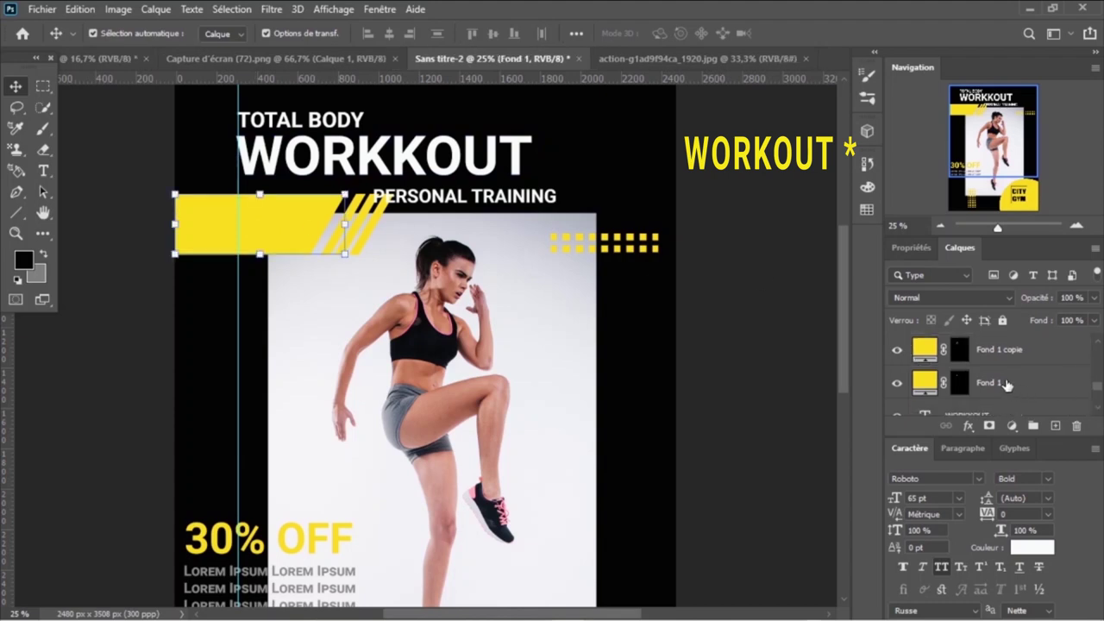
pyautogui.keyDown('shift'); pyautogui.click(1007, 384); pyautogui.keyUp('shift')
pyautogui.hotkey('ctrl', 'j')
pyautogui.hotkey('shift', 'Down')
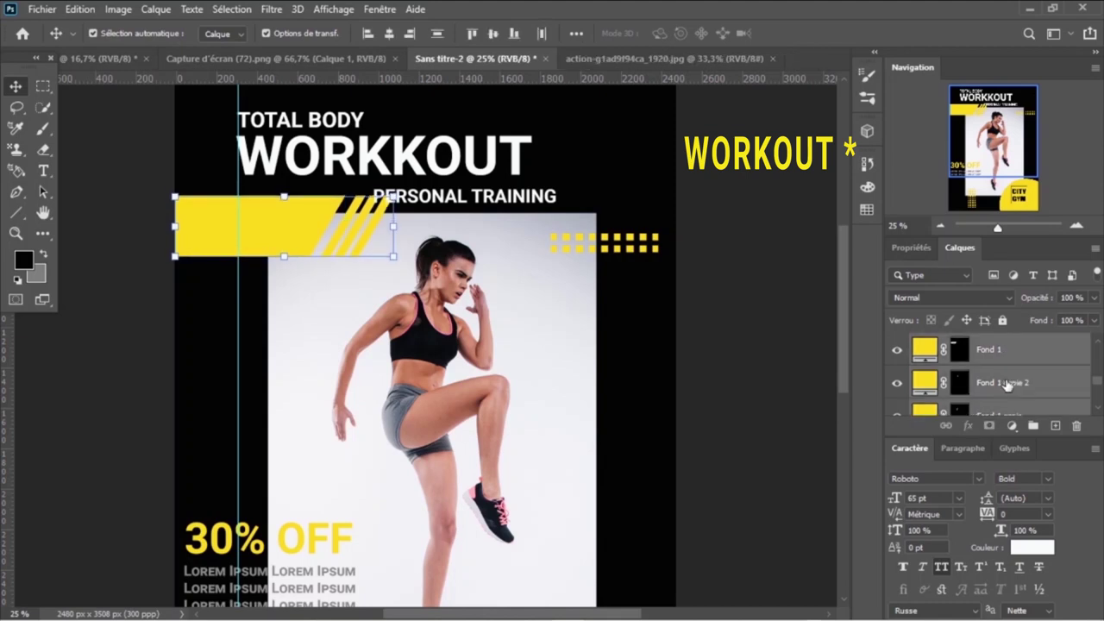
pyautogui.hotkey('shift', 'Down')
pyautogui.hotkey('shift', 'Down')
# - Lower the athlete photo a little and begin rescaling the WORKOUT title
pyautogui.hotkey('shift', 'Down')
pyautogui.hotkey('shift', 'Down')
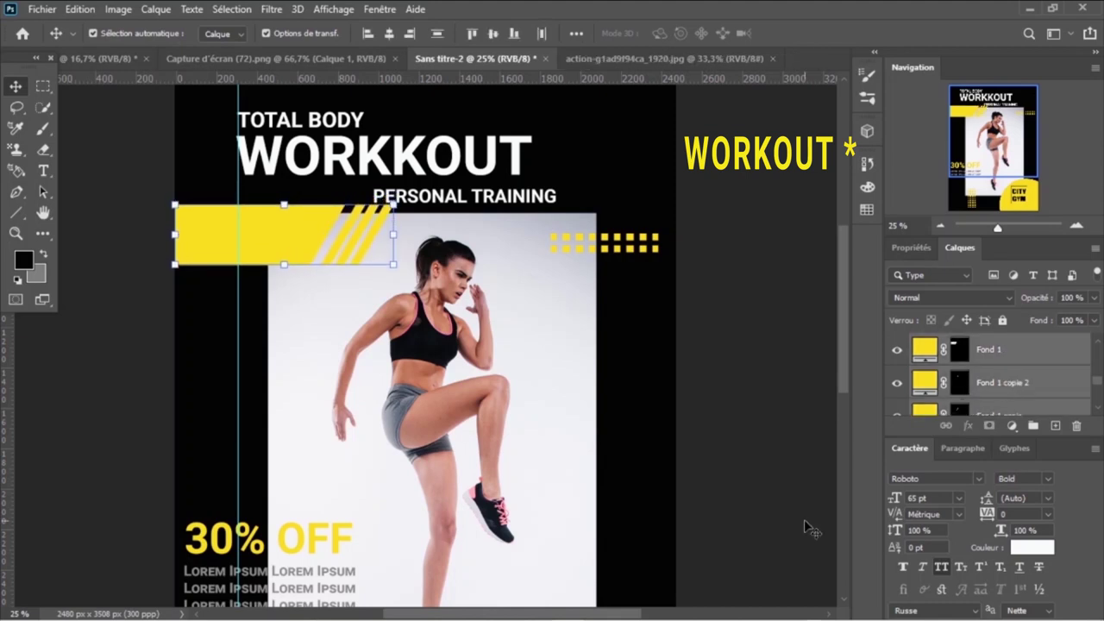
pyautogui.click(513, 480)
pyautogui.hotkey('shift', 'Down')
pyautogui.hotkey('shift', 'Down')
pyautogui.hotkey('shift', 'Down')
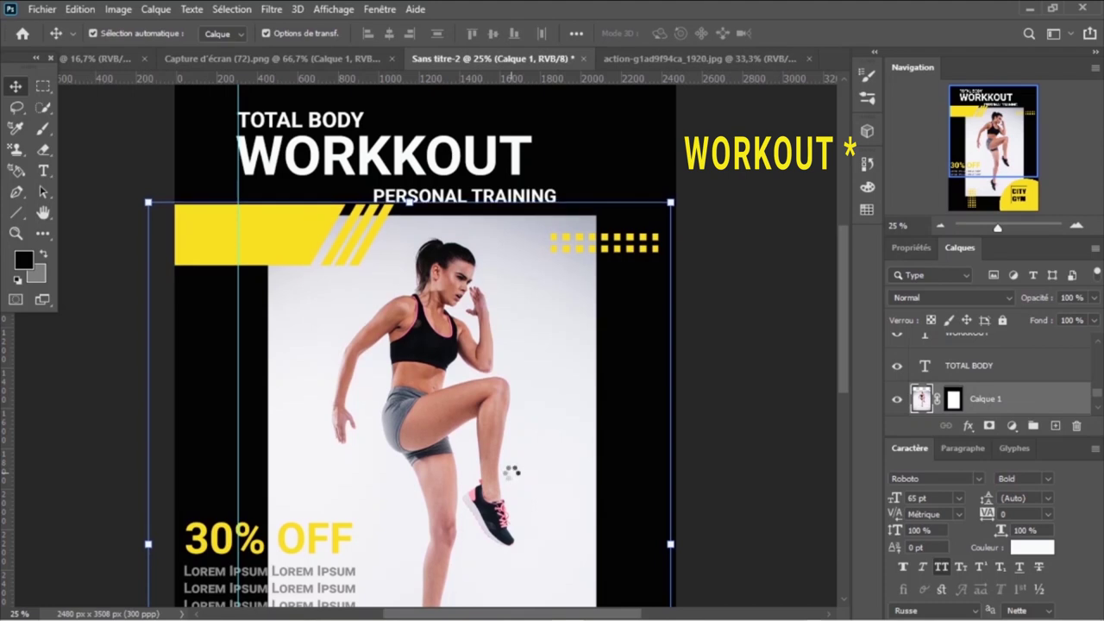
pyautogui.hotkey('shift', 'Down')
pyautogui.hotkey('shift', 'Down')
pyautogui.hotkey('shift', 'Down')
pyautogui.hotkey('shift', 'Down')
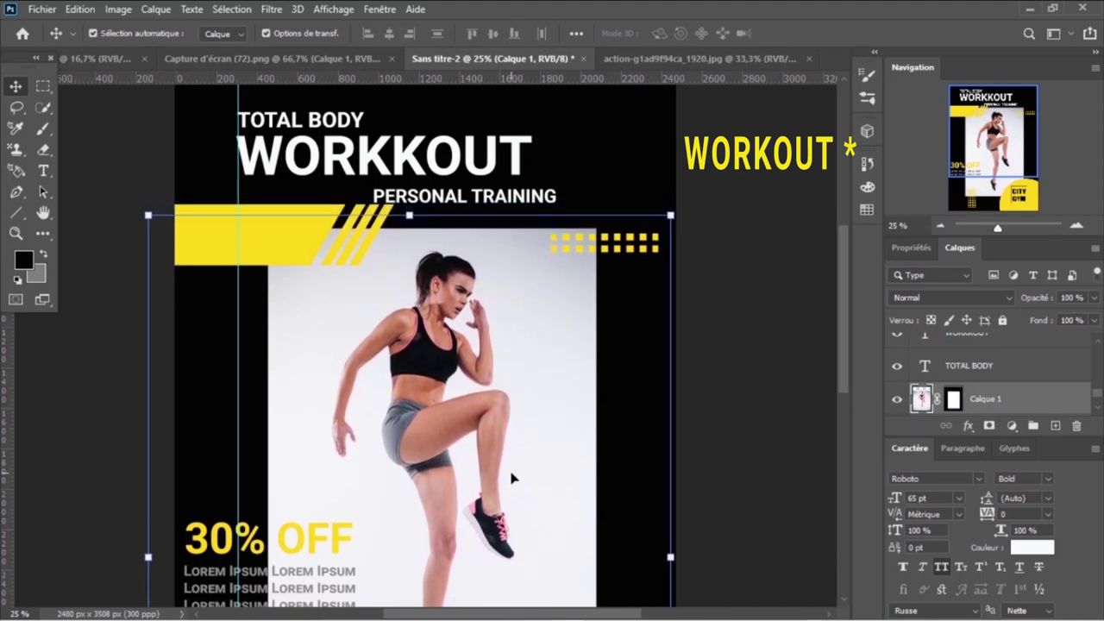
pyautogui.hotkey('shift', 'Down')
pyautogui.hotkey('shift', 'Down')
pyautogui.hotkey('shift', 'Down')
pyautogui.hotkey('shift', 'Down')
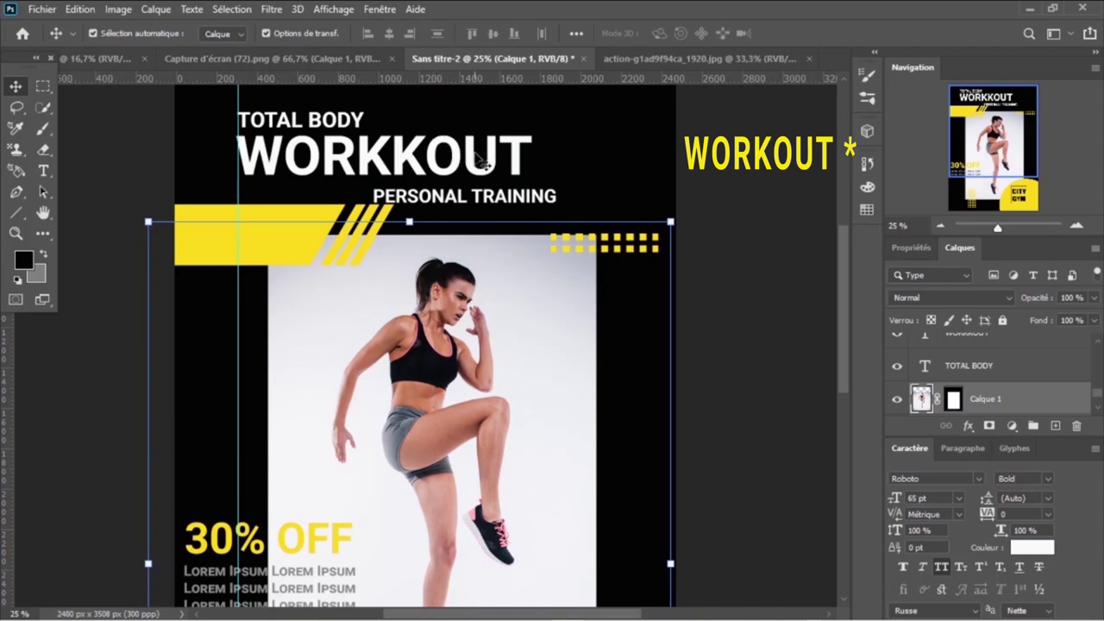
pyautogui.click(431, 162)
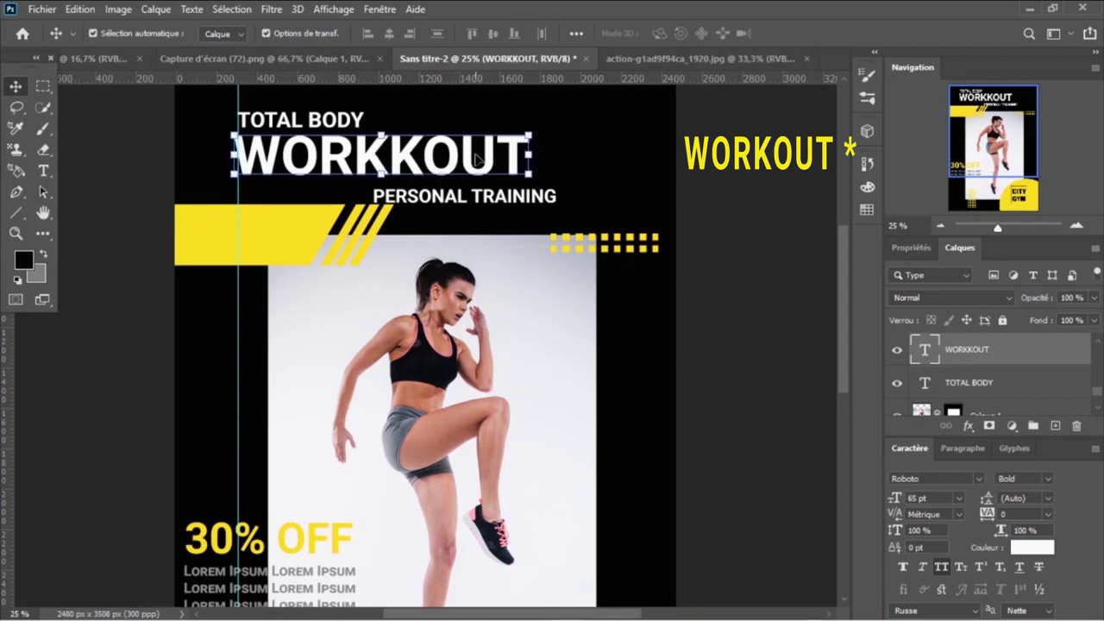
pyautogui.hotkey('ctrl', 't')
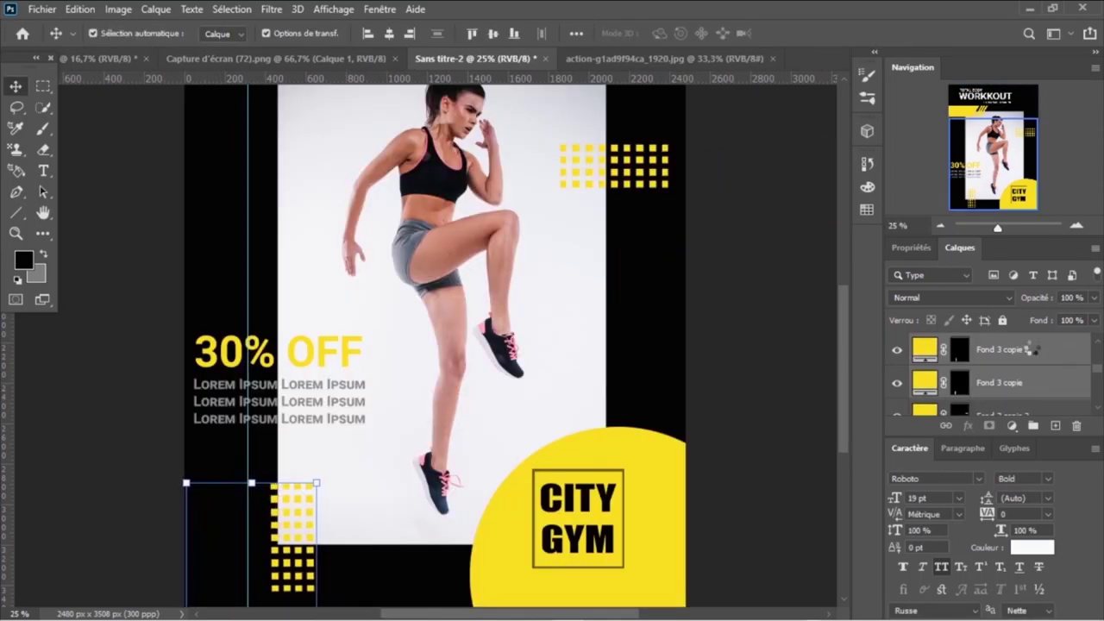
# - Nudge the lower-left yellow dot grid slightly left
pyautogui.hotkey('shift', 'Left')
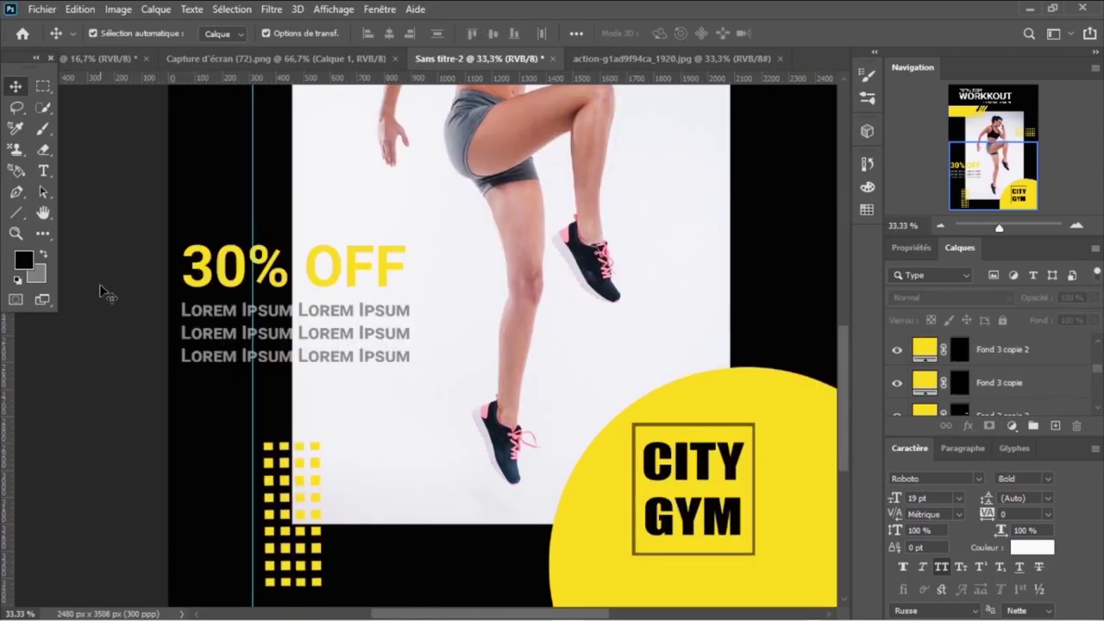
# - Place the NOS RESEAUX heading under the Lorem Ipsum lines and colour it yellow f8e122
pyautogui.click(43, 170)
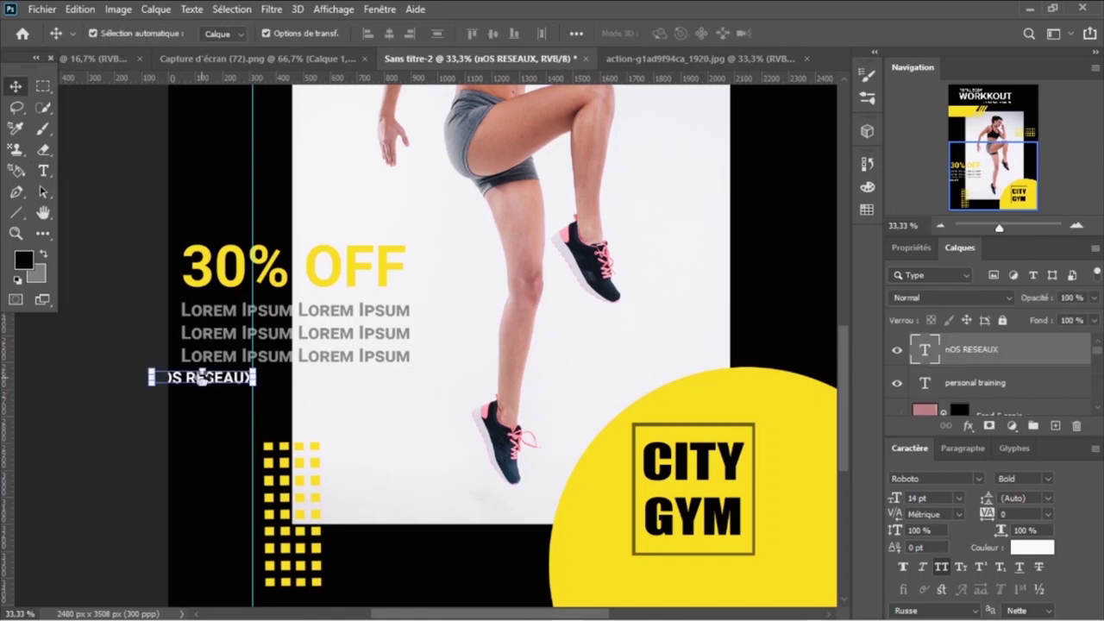
pyautogui.hotkey('shift', 'Right')
pyautogui.hotkey('shift', 'Right')
pyautogui.hotkey('shift', 'Right')
pyautogui.hotkey('shift', 'Right')
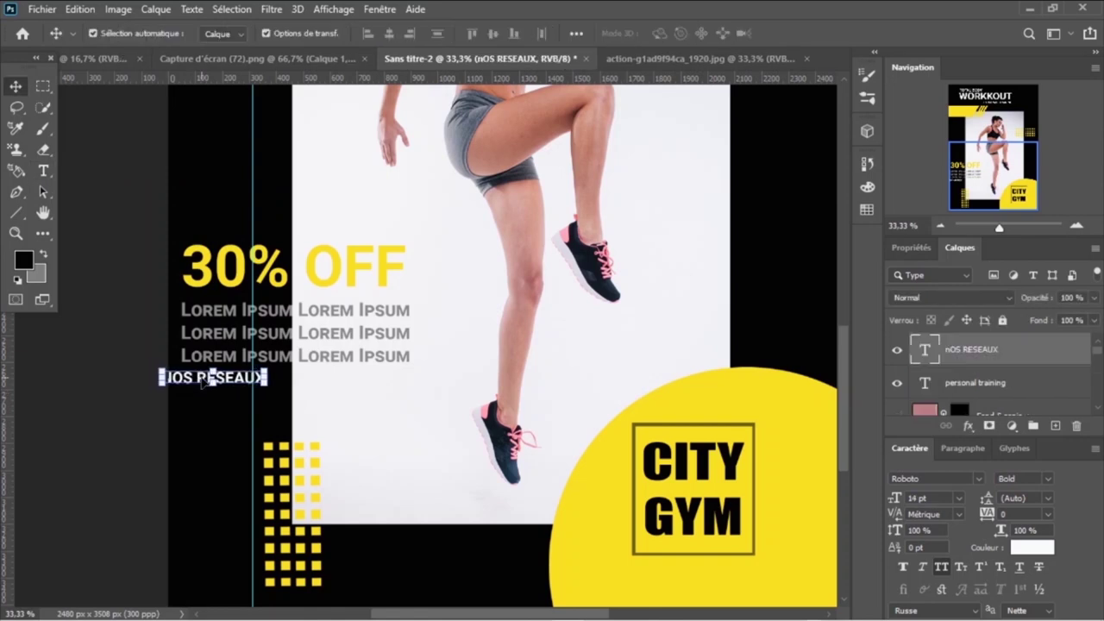
pyautogui.moveTo(200, 383); pyautogui.dragTo(218, 389)
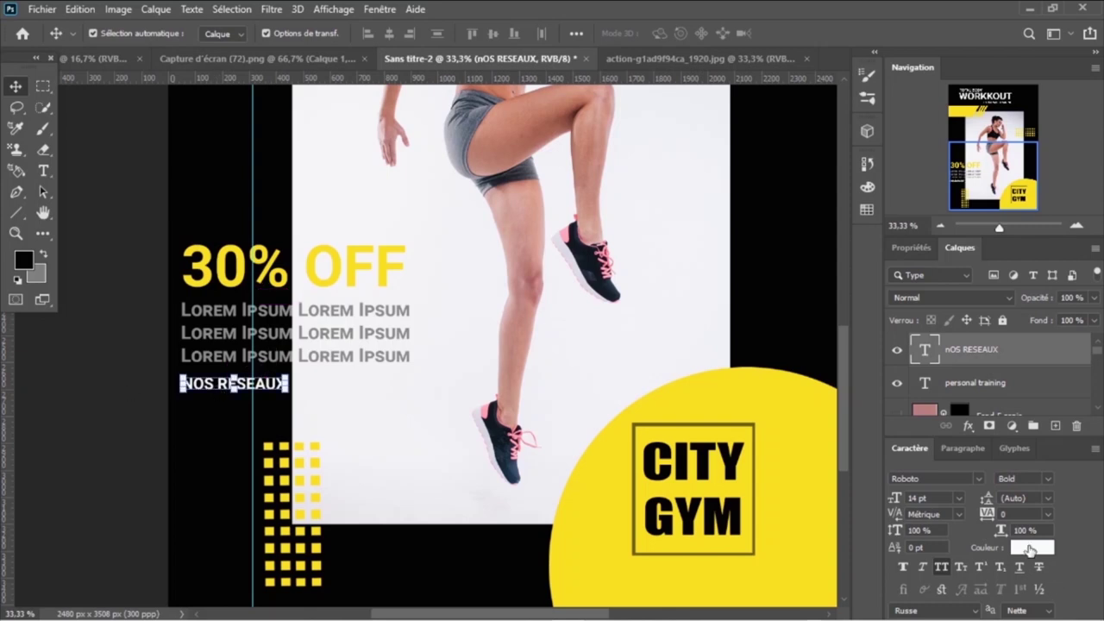
pyautogui.click(1031, 548)
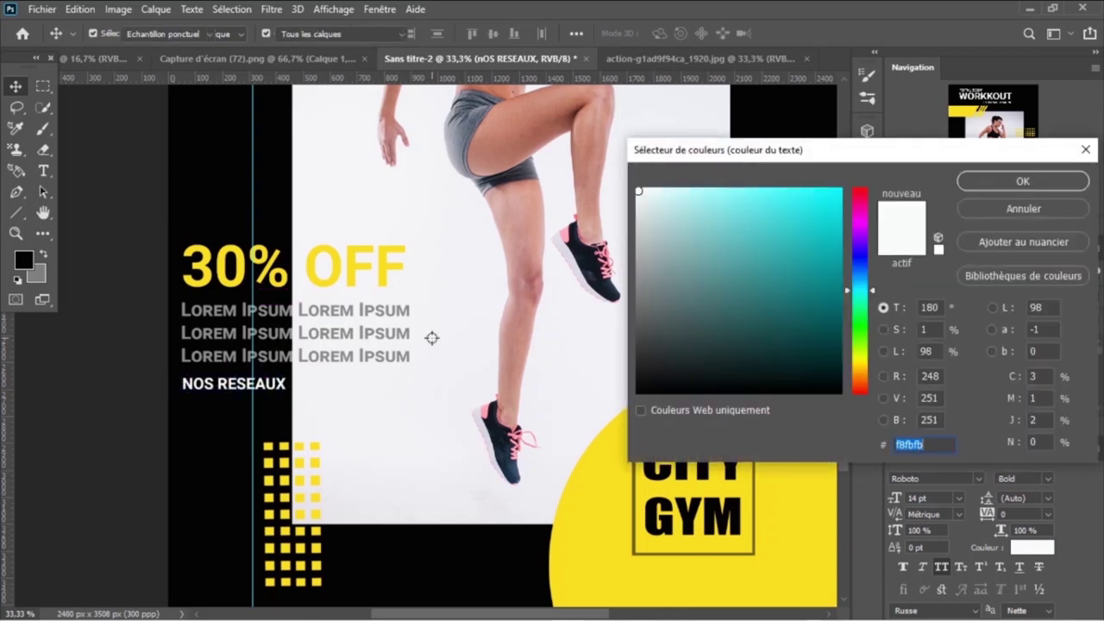
pyautogui.click(197, 285)
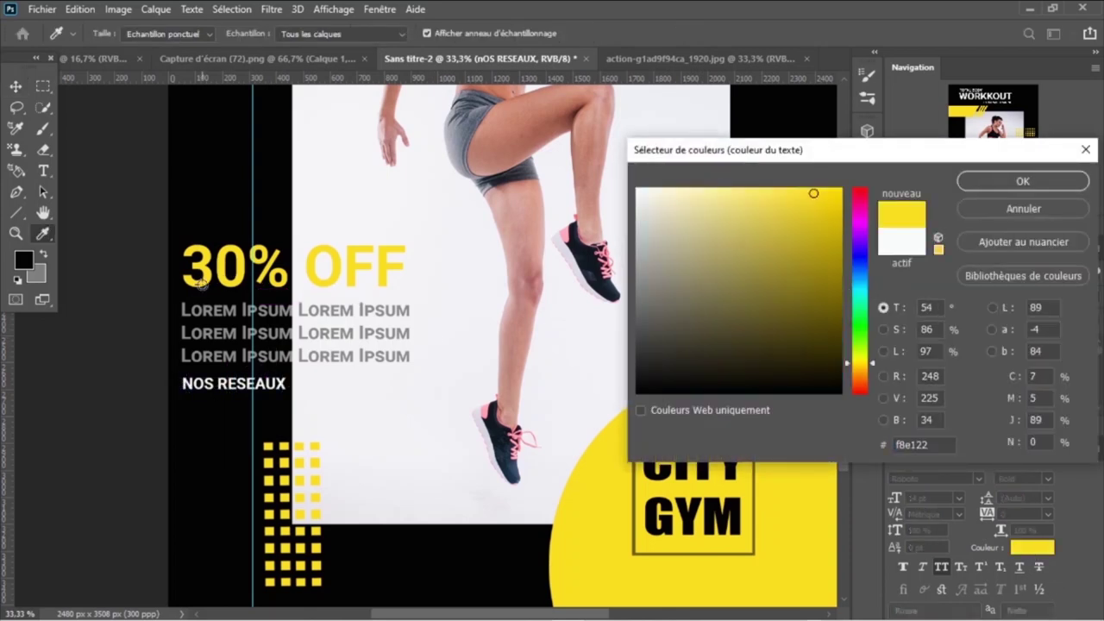
pyautogui.click(1014, 184)
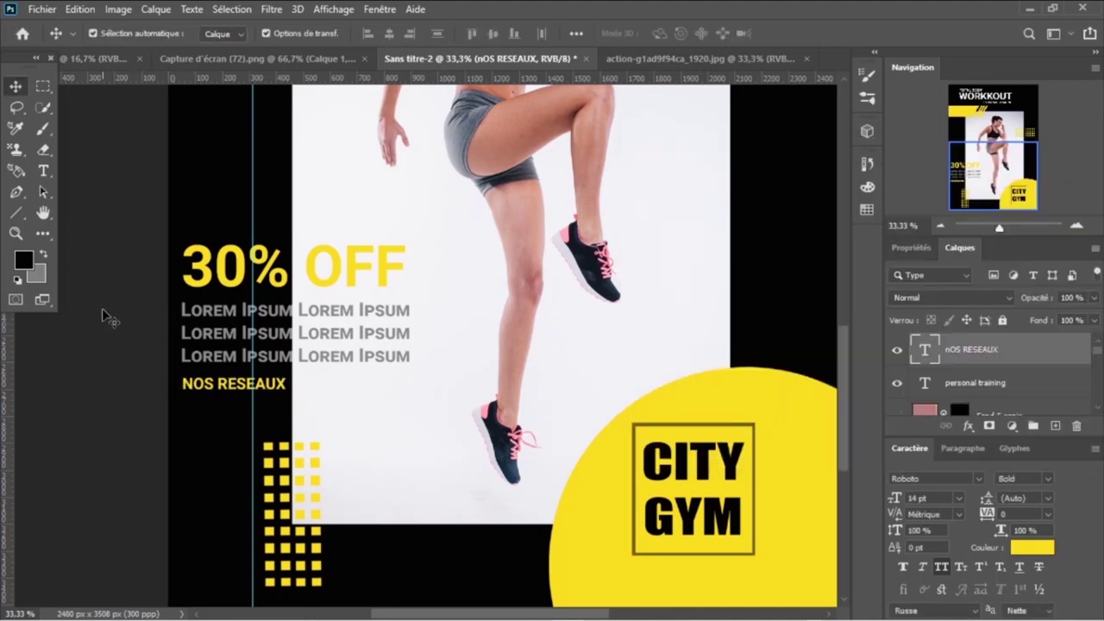
# - Fill the underline shape with the circle's yellow and start a new text line beneath
pyautogui.click(101, 315)
pyautogui.doubleClick(924, 411)
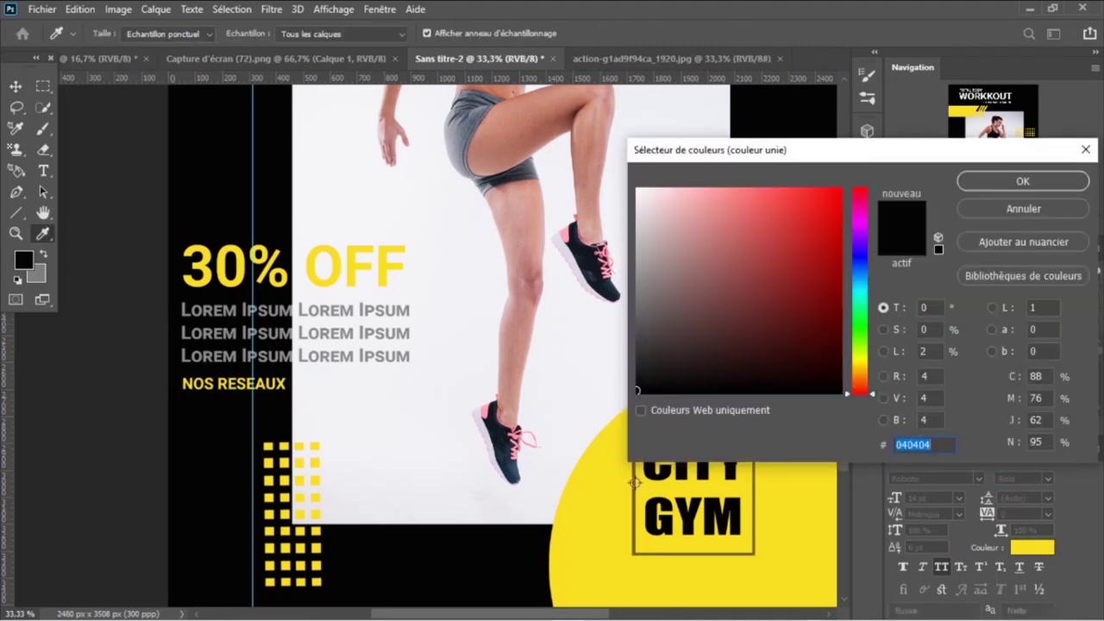
pyautogui.click(587, 519)
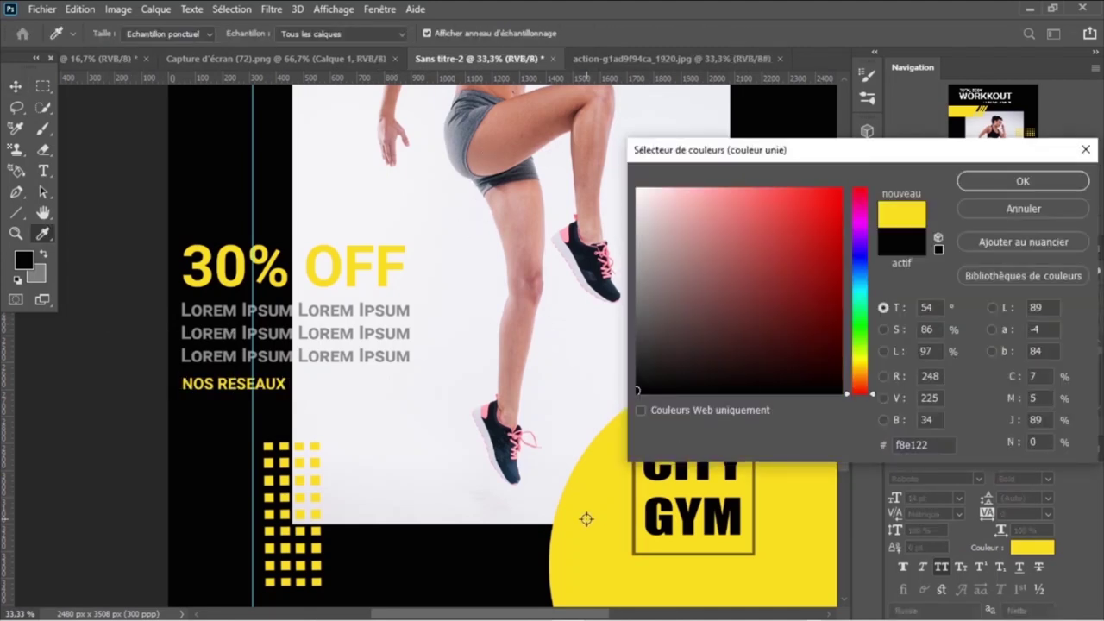
pyautogui.click(1024, 182)
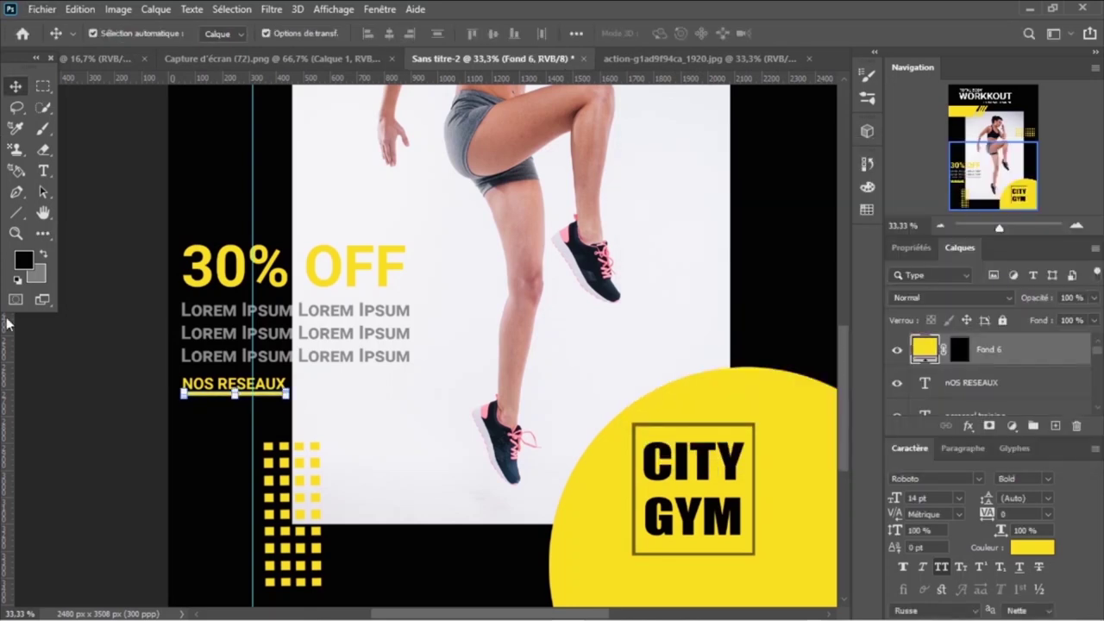
pyautogui.press('t')
pyautogui.click(197, 409)
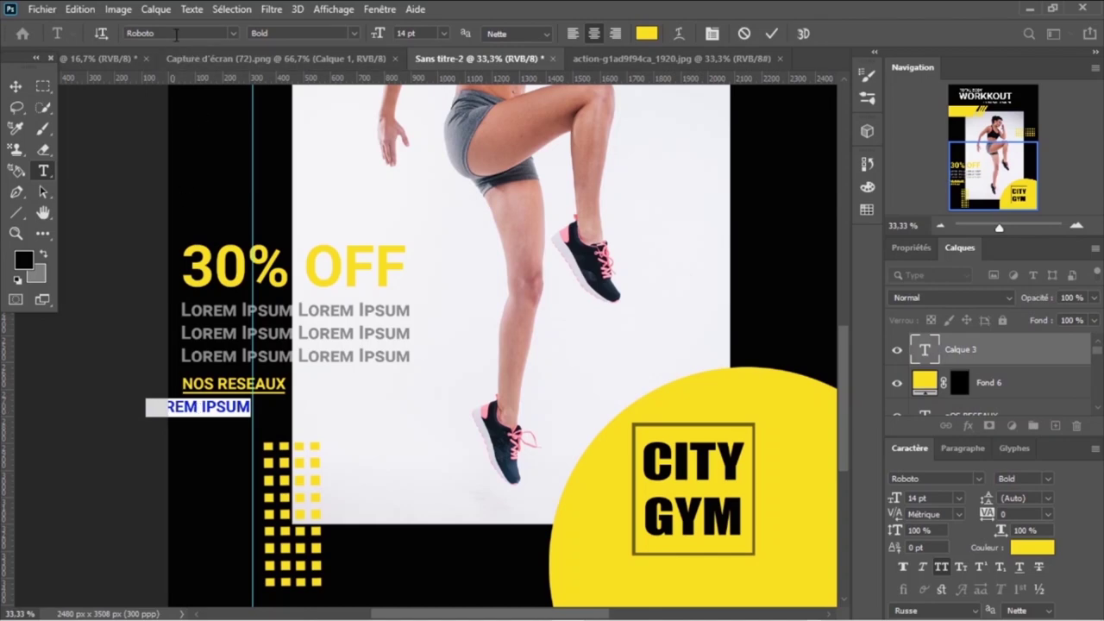
# - Add Social Media Circled icon glyphs and drag them right under the NOS RESEAUX heading
pyautogui.write('S')
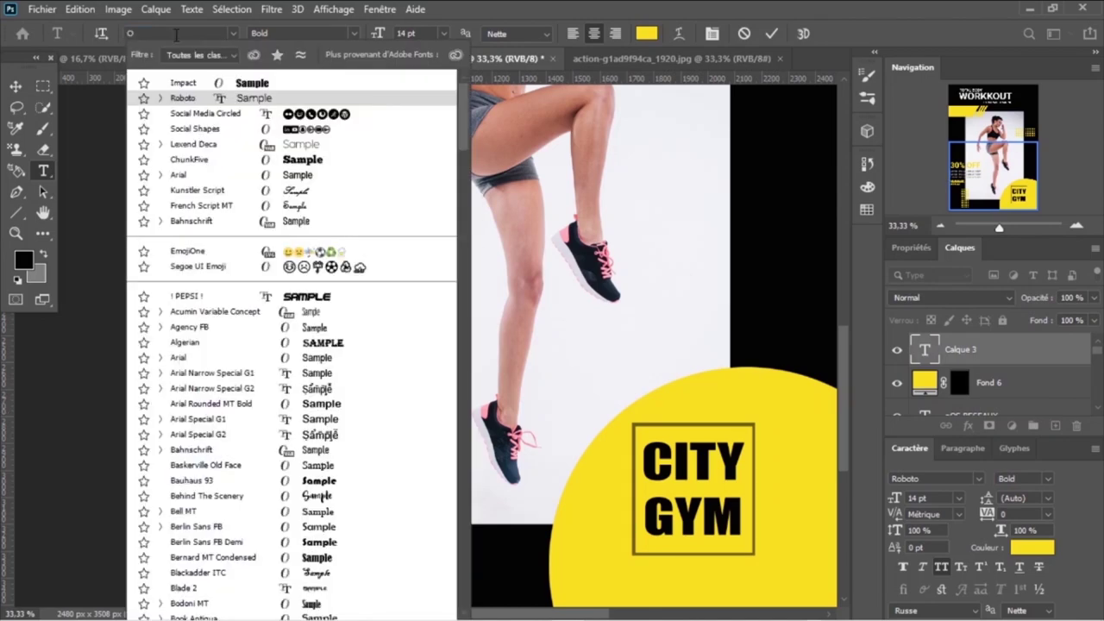
pyautogui.write('o')
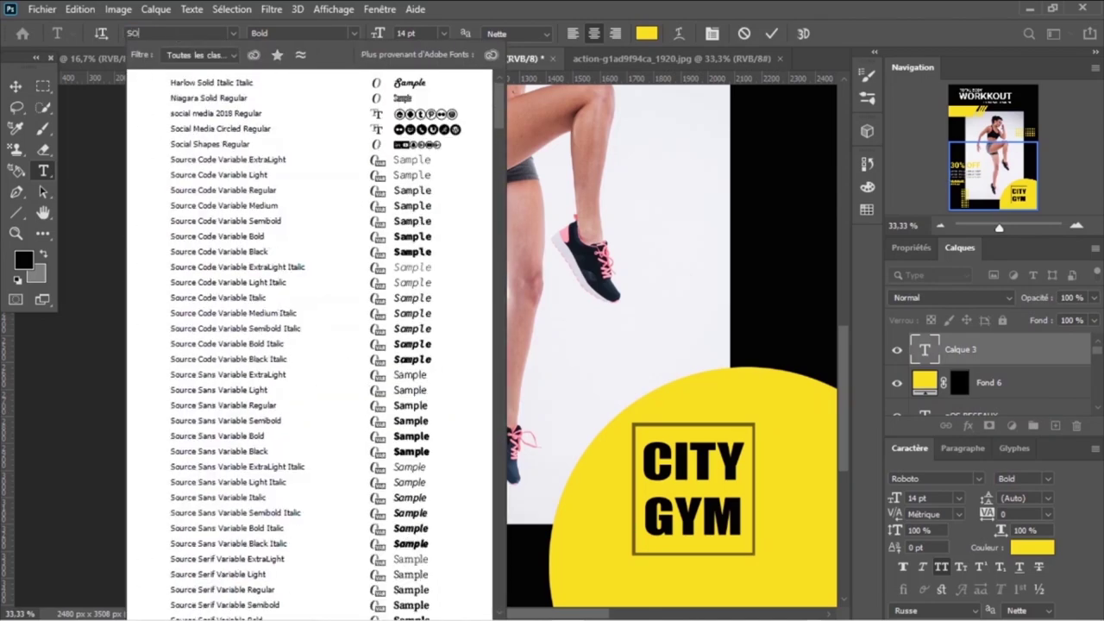
pyautogui.write('cial Media Circled')
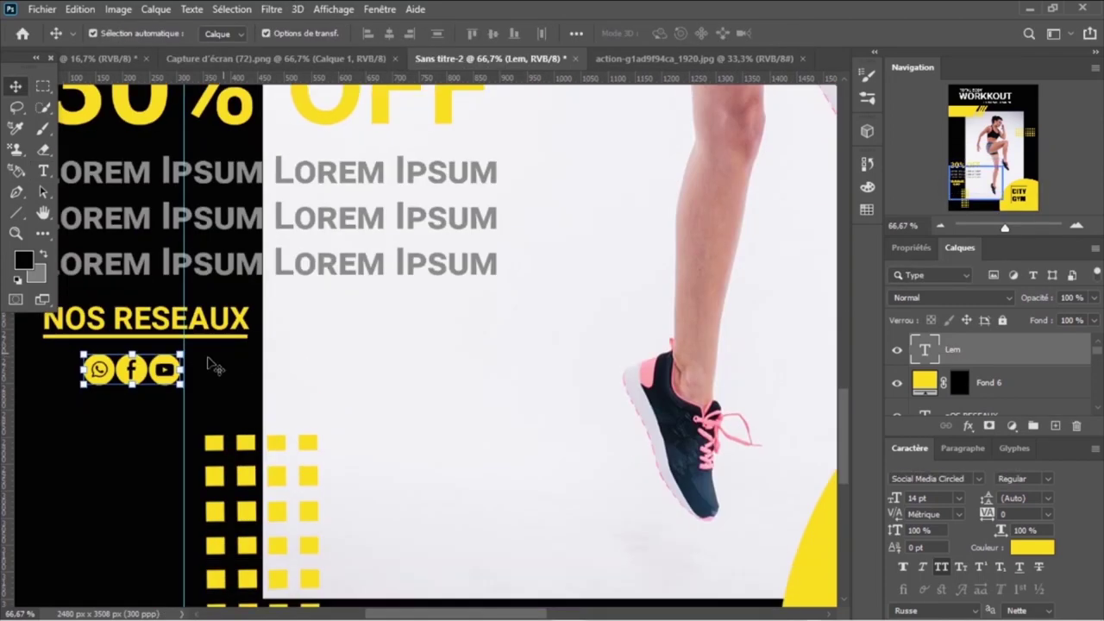
pyautogui.moveTo(163, 372); pyautogui.dragTo(219, 377)
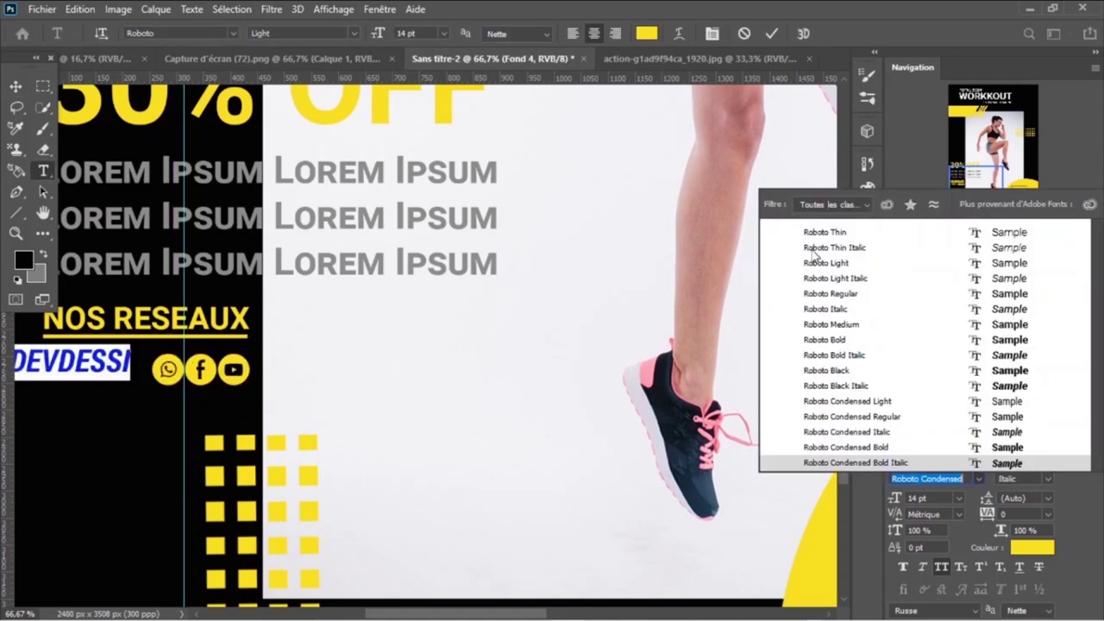
# - Make the new name text Bold weight and commit the edit
pyautogui.click(815, 264)
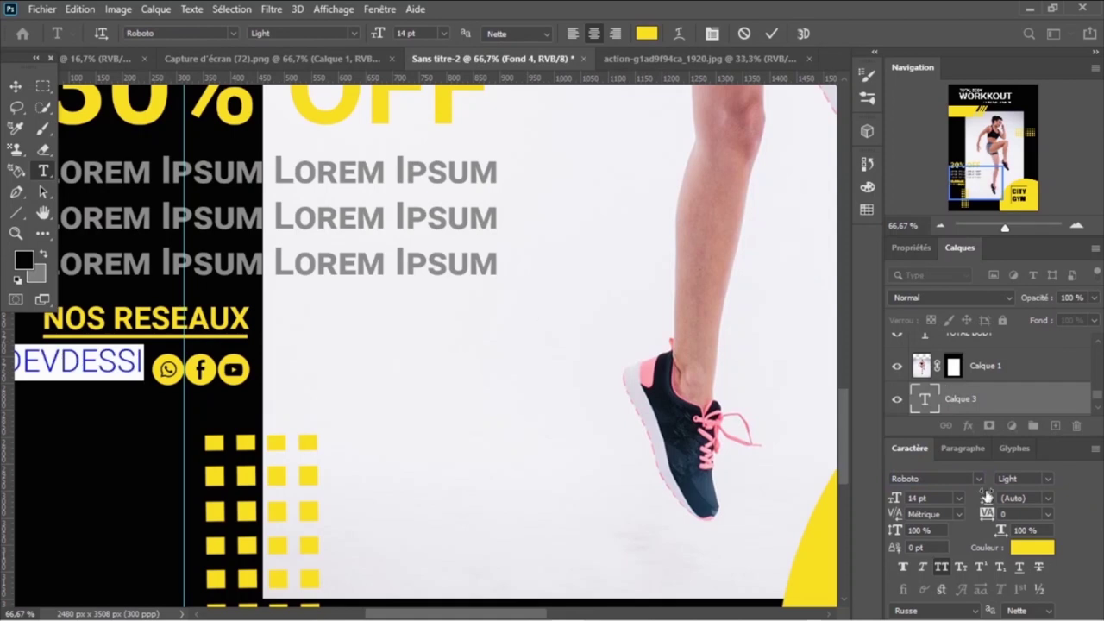
pyautogui.click(1052, 479)
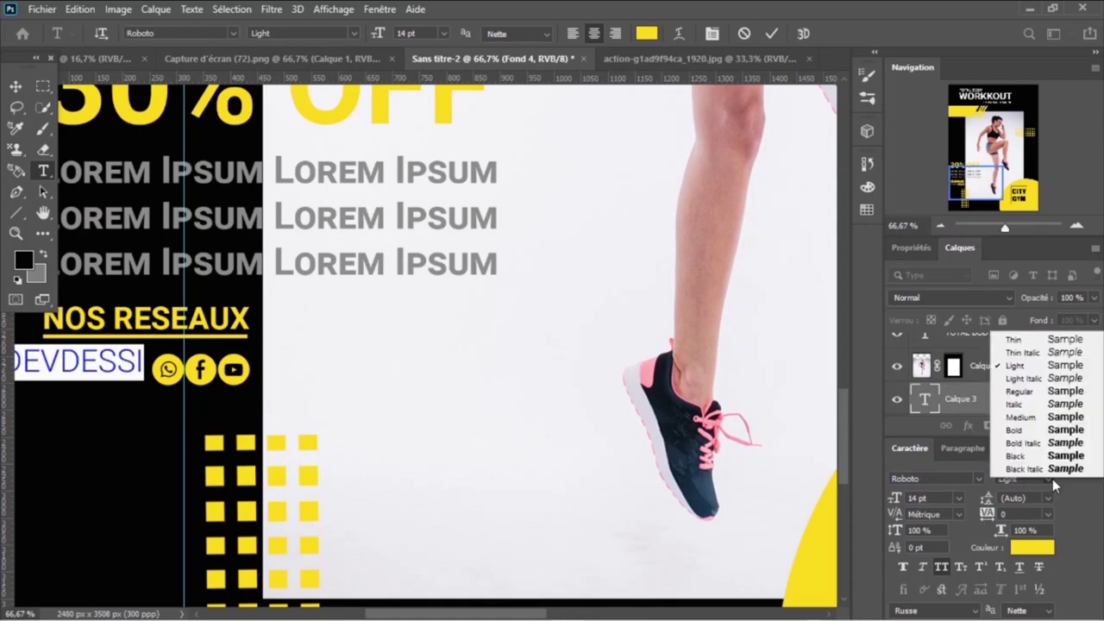
pyautogui.click(1022, 430)
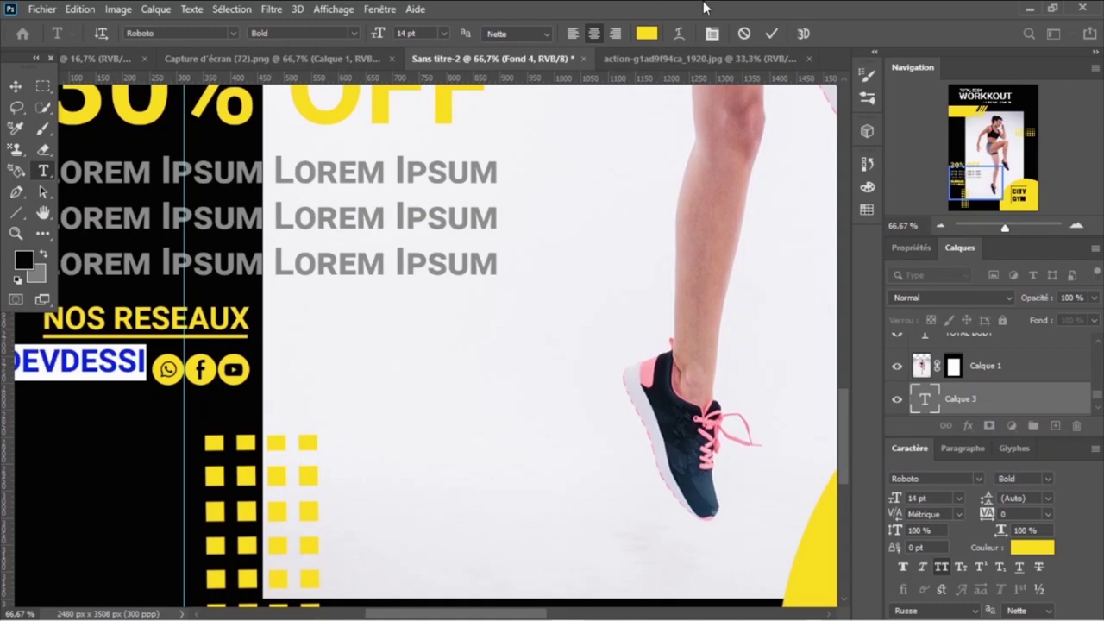
pyautogui.click(772, 36)
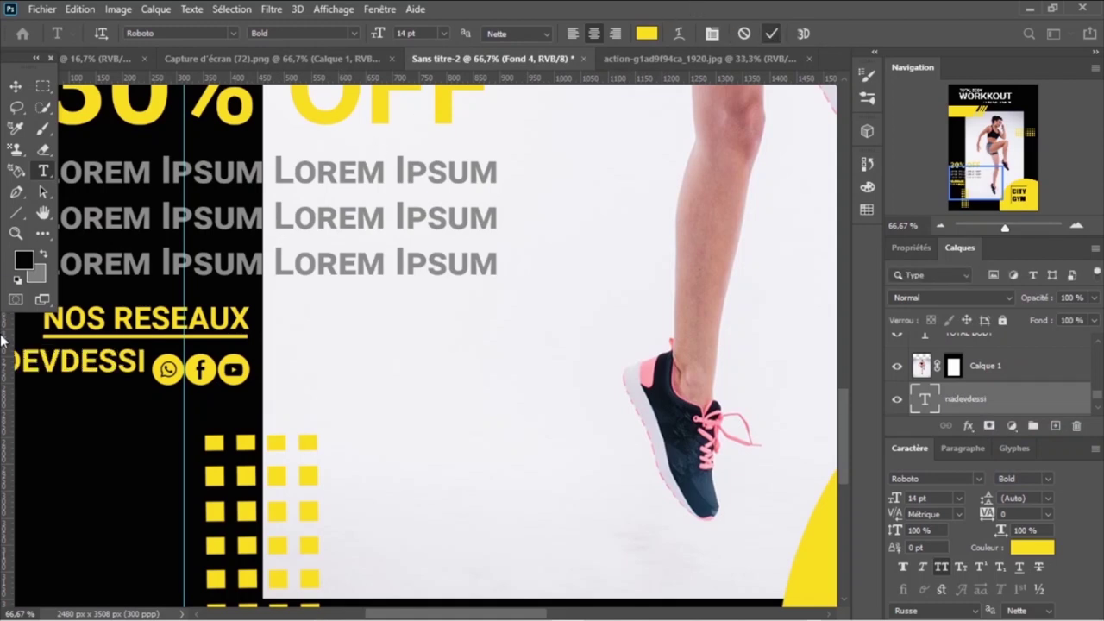
# - Replace the doubled 'SS' in the handle with 'SIGN' so it reads NADEVDESIGN
pyautogui.moveTo(139, 361); pyautogui.dragTo(100, 364)
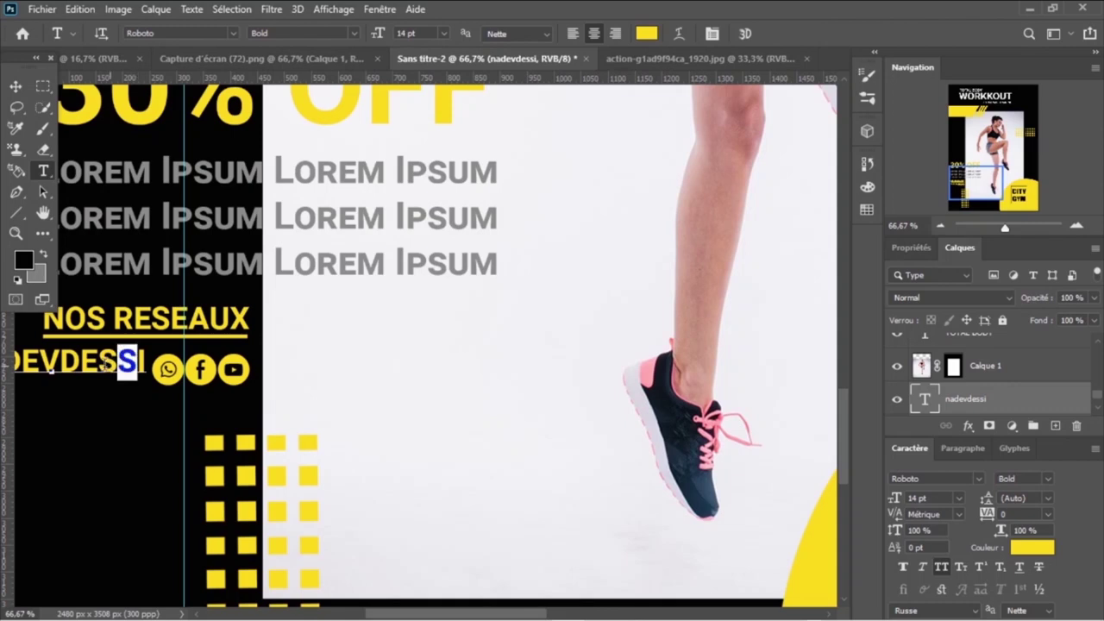
pyautogui.click(102, 366)
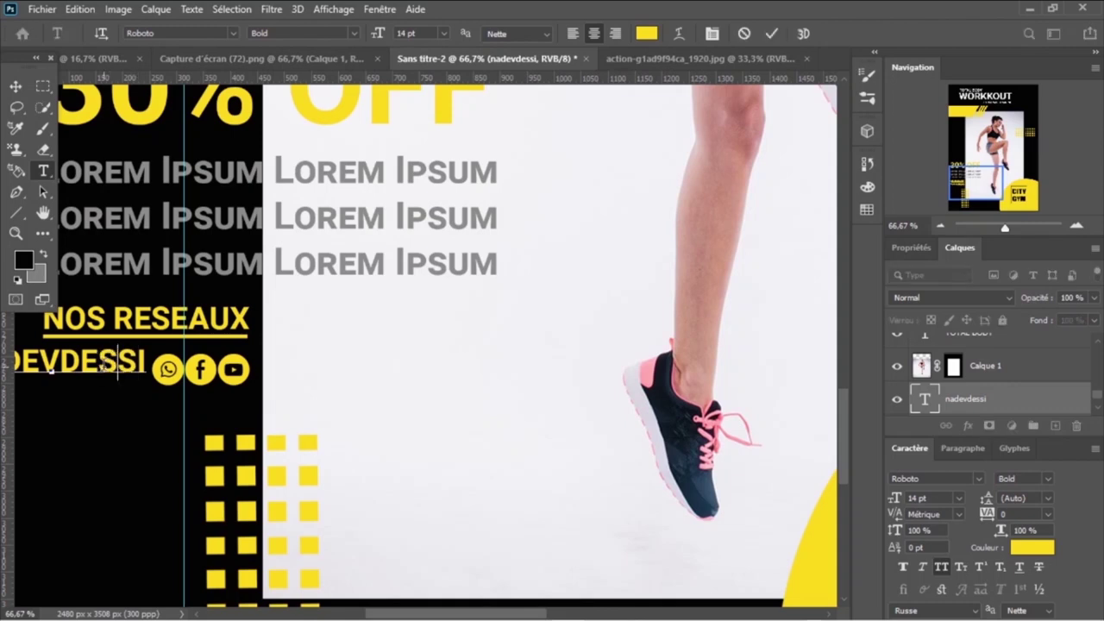
pyautogui.press('Delete')
pyautogui.press('Delete')
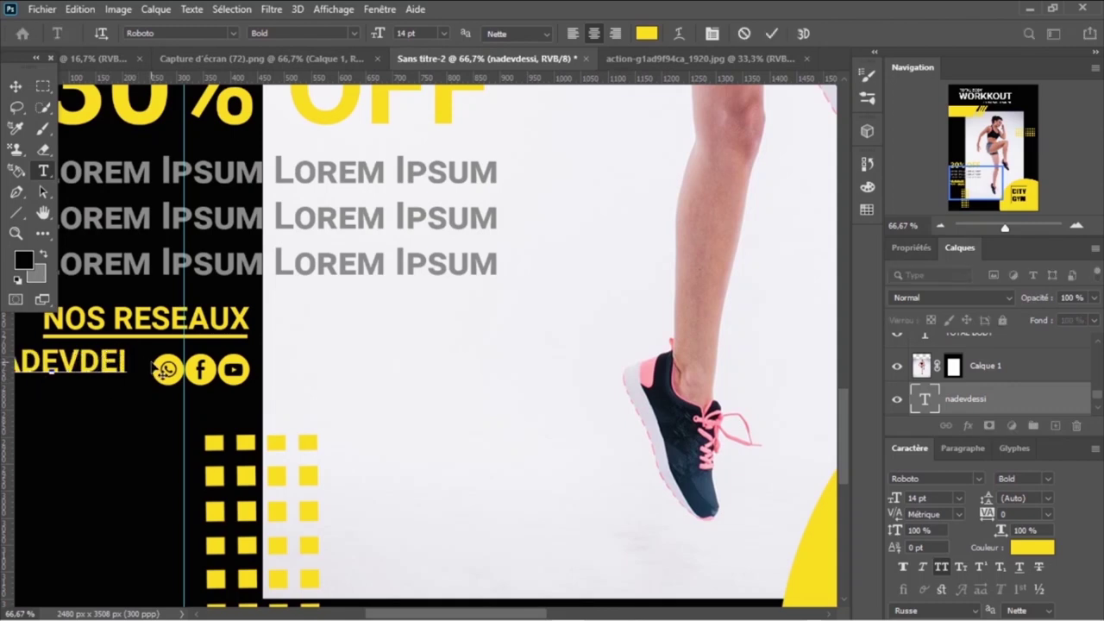
pyautogui.write('SIGN')
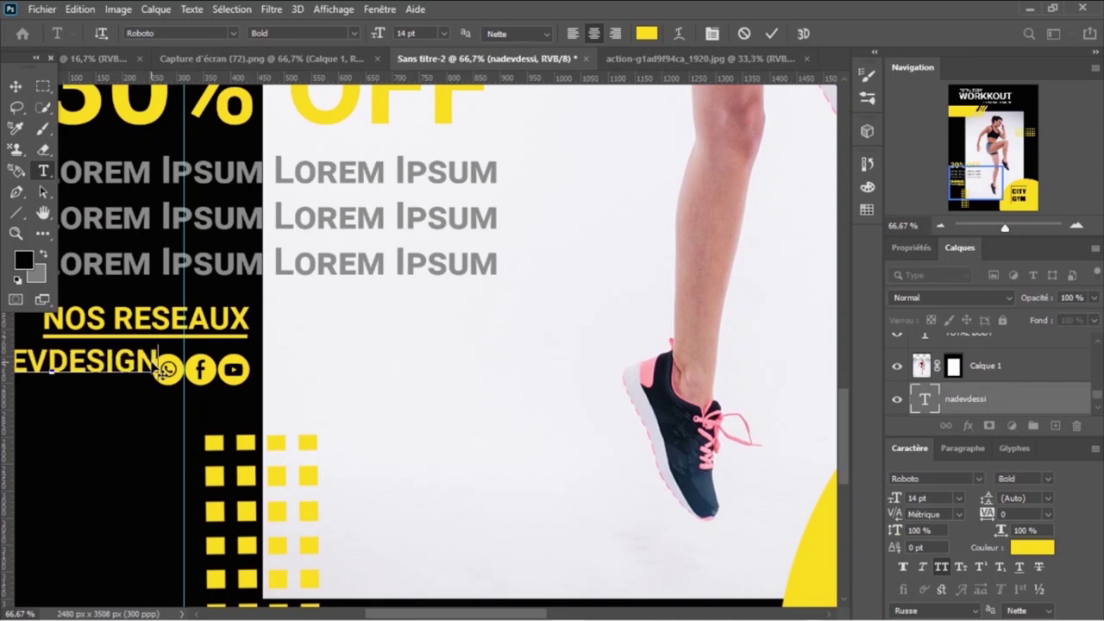
pyautogui.click(770, 34)
pyautogui.click(16, 86)
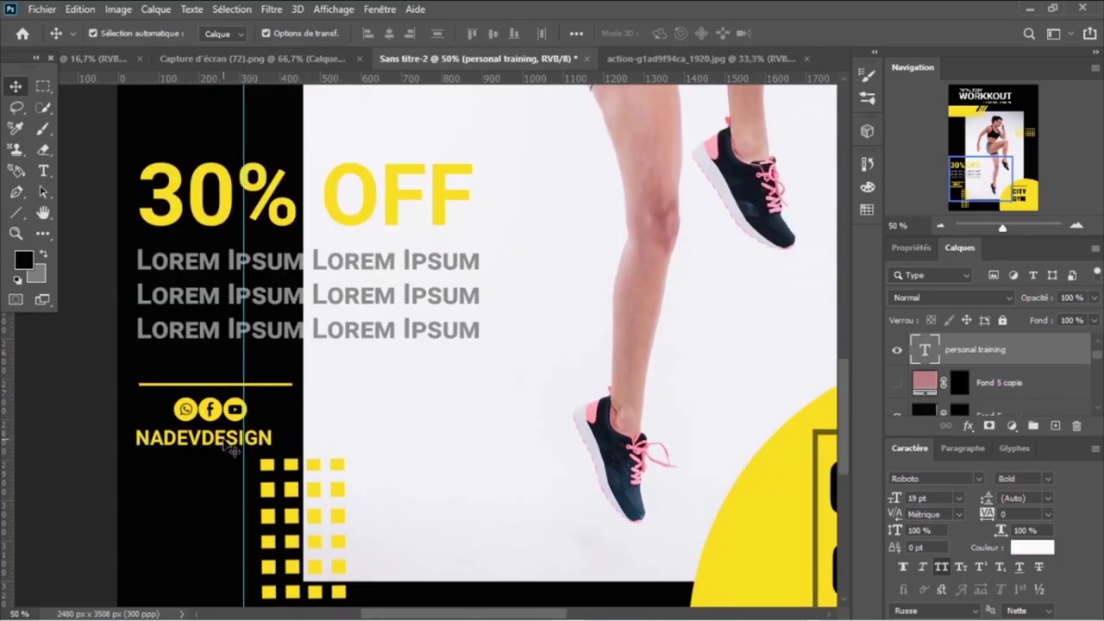
# - Move NADEVDESIGN above the social icons and nudge it three steps left
pyautogui.moveTo(233, 449); pyautogui.dragTo(231, 372)
pyautogui.doubleClick(231, 373)
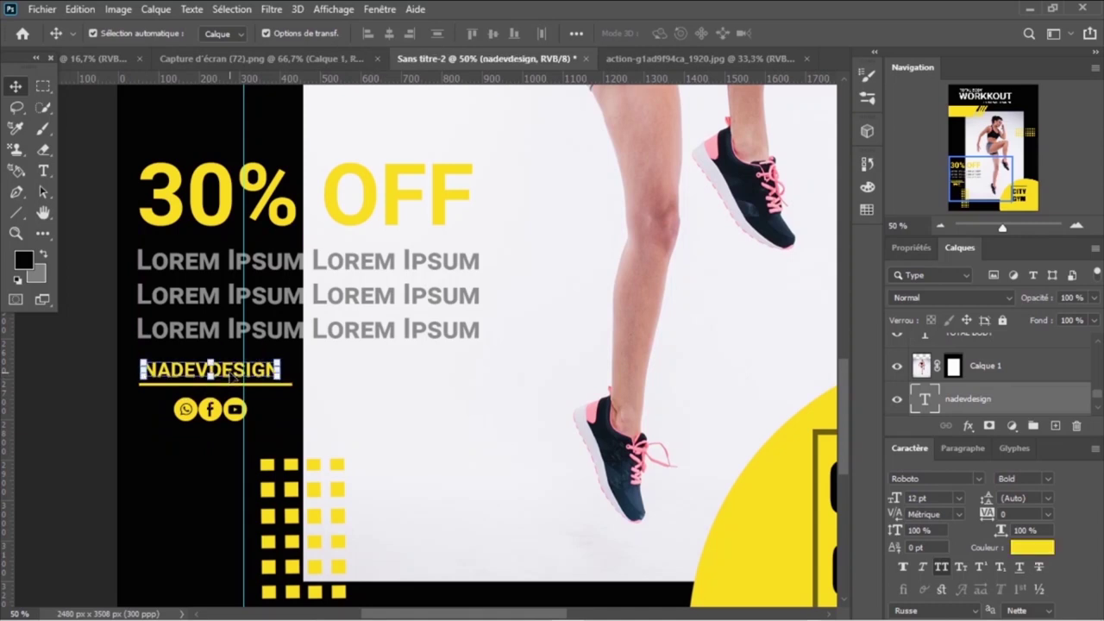
pyautogui.press('Left')
pyautogui.press('Left')
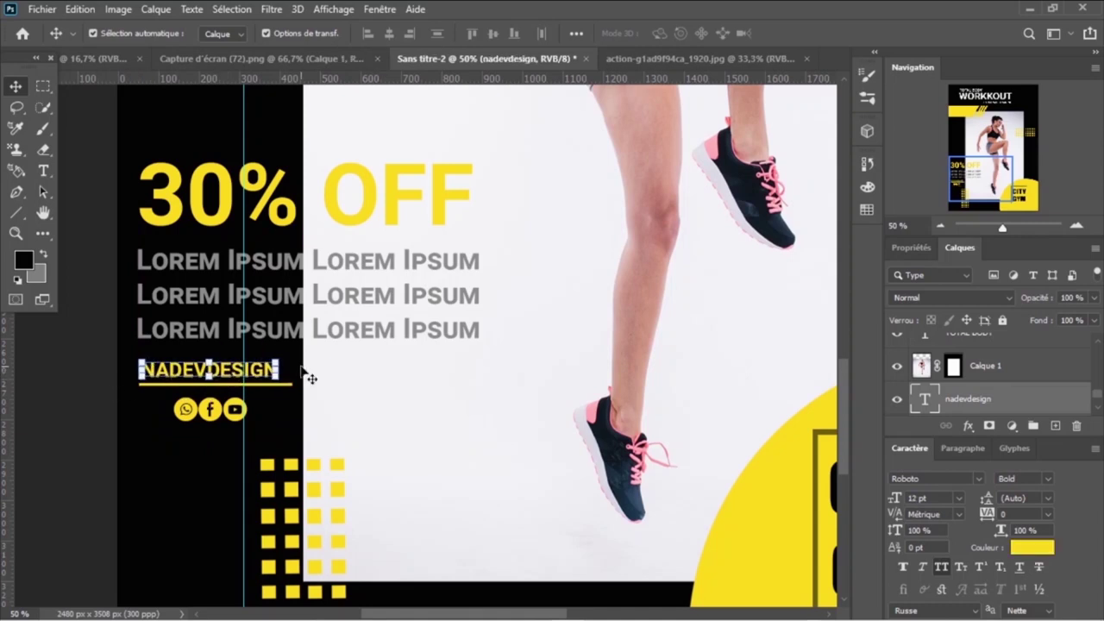
pyautogui.press('Left')
pyautogui.press('Left')
pyautogui.click(43, 415)
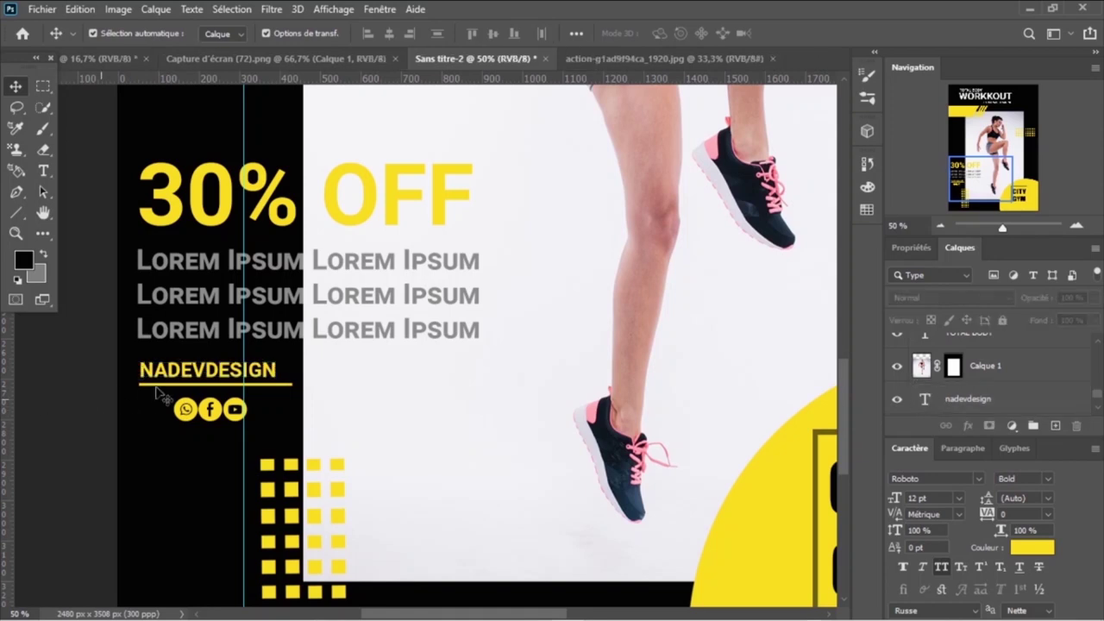
pyautogui.click(203, 369)
pyautogui.press('Left')
pyautogui.press('Left')
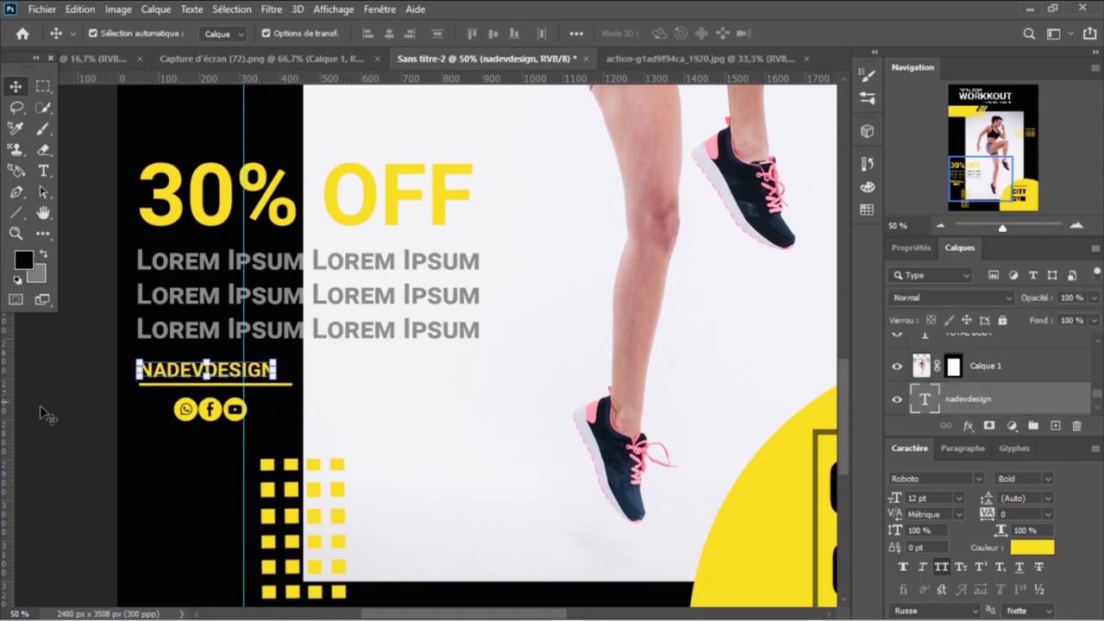
pyautogui.click(41, 408)
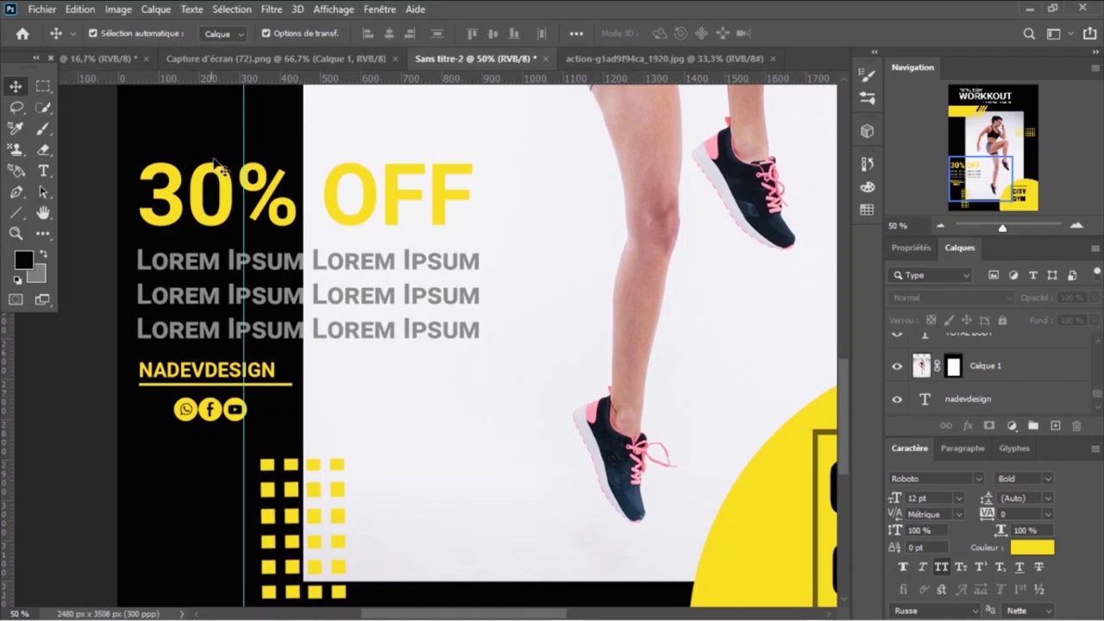
# - Remove the vertical guide, shift the social icons slightly left, and zoom out
pyautogui.moveTo(244, 138)
pyautogui.mouseDown()
pyautogui.moveTo(13, 159)
pyautogui.moveTo(5, 198)
pyautogui.mouseUp()
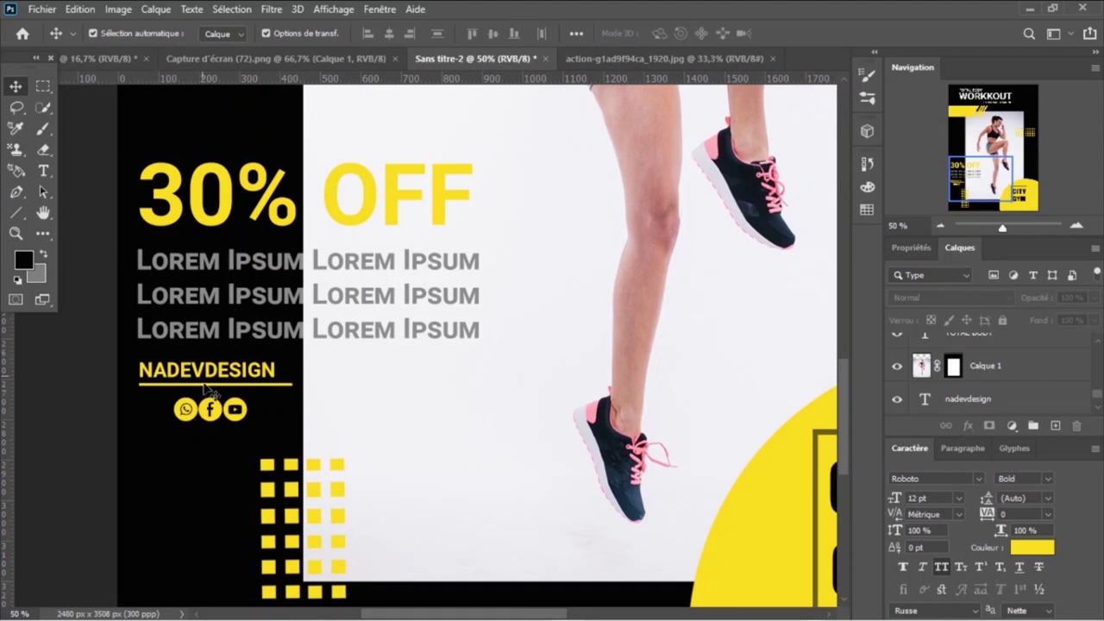
pyautogui.click(220, 417)
pyautogui.moveTo(217, 416); pyautogui.dragTo(210, 412)
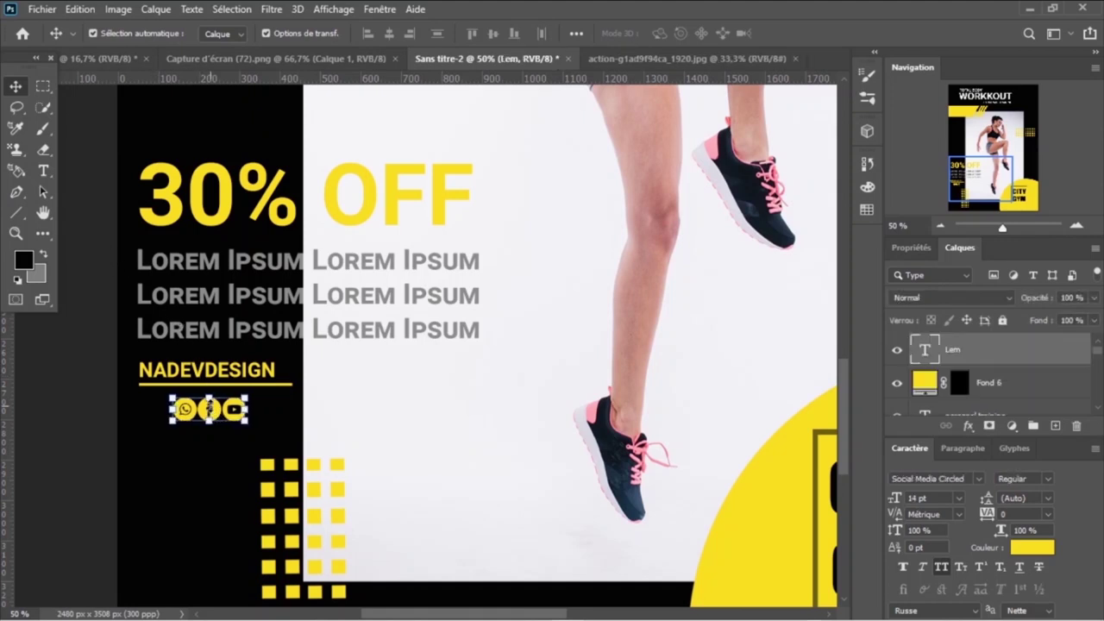
pyautogui.moveTo(993, 178); pyautogui.dragTo(1058, 226)
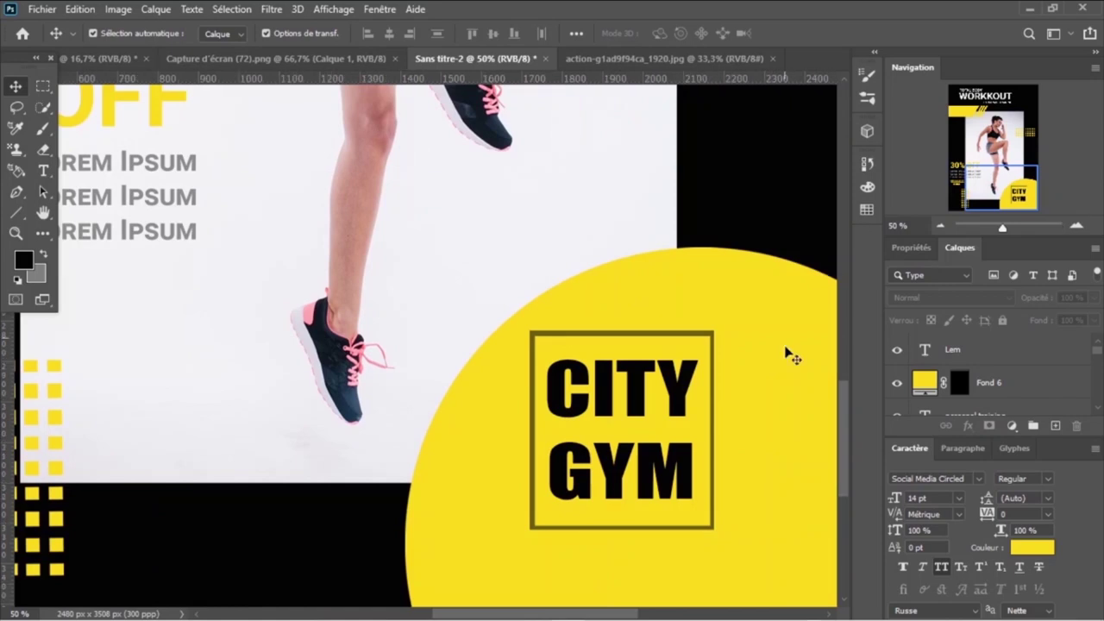
pyautogui.hotkey('ctrl', '-')
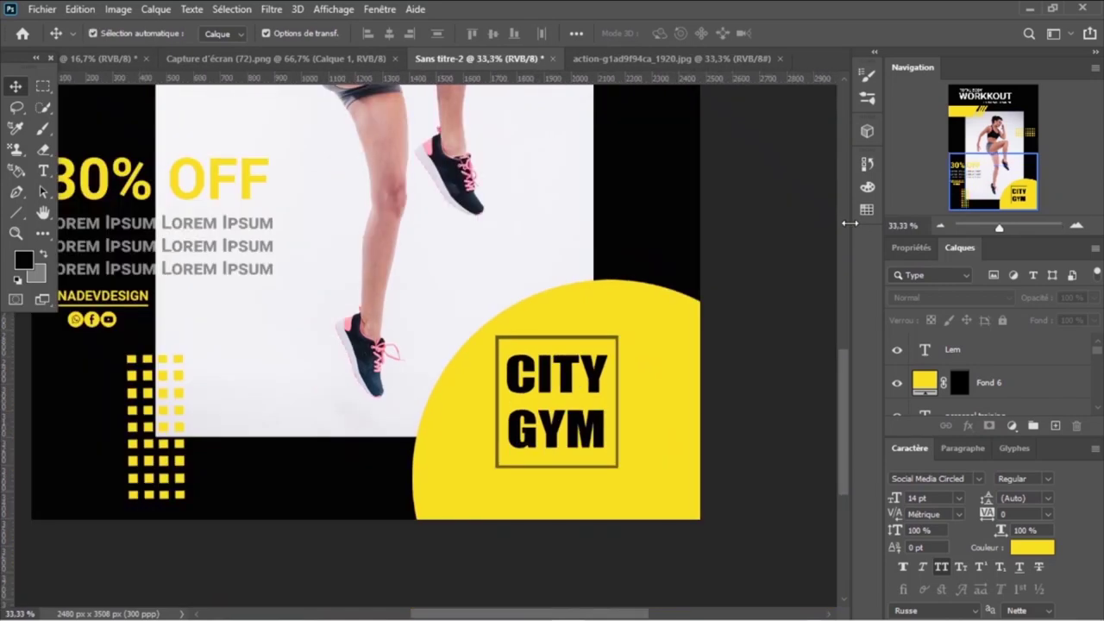
# - Place vertical nadevdesign.com text beside CITY GYM in Bahnschrift Bold 8 pt, then adjust its tracking
pyautogui.click(43, 171)
pyautogui.click(99, 173)
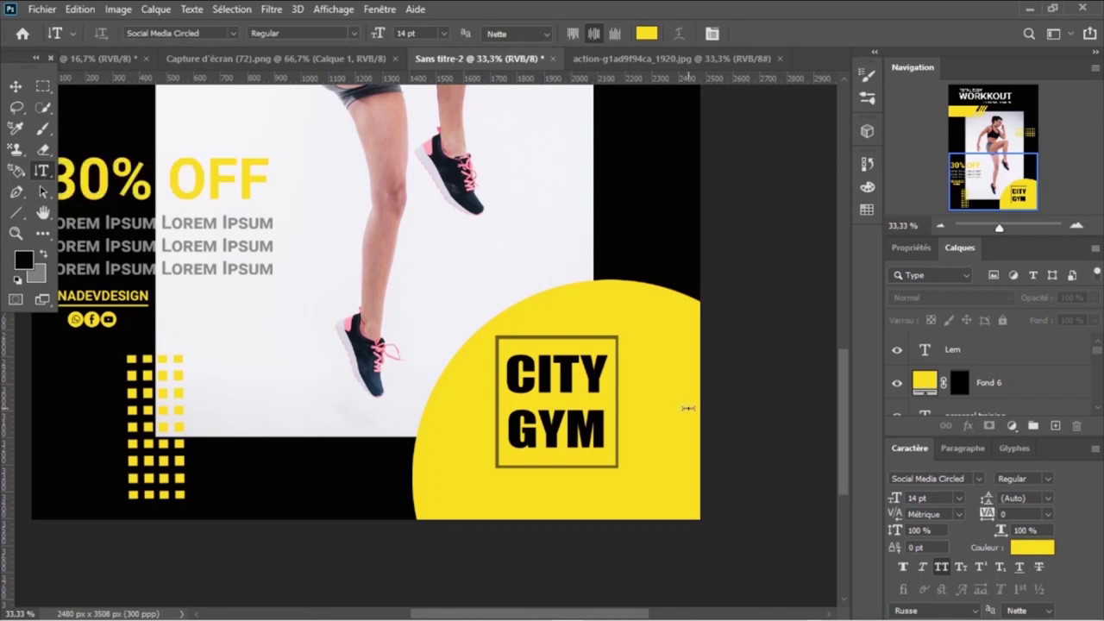
pyautogui.click(671, 358)
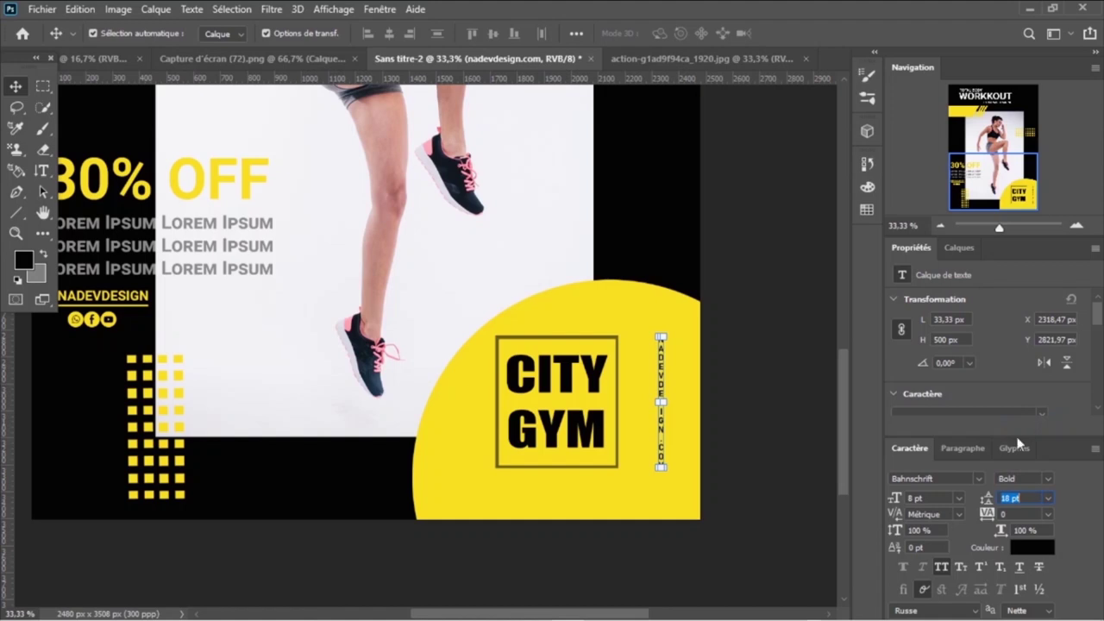
pyautogui.click(1049, 515)
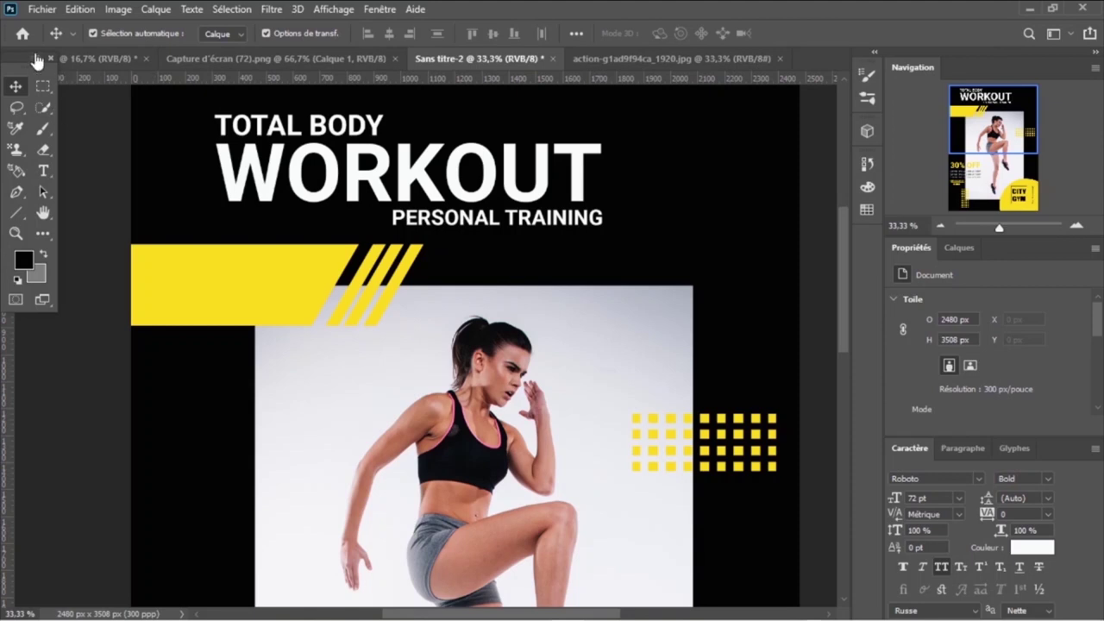
# - Dock the toolbox as a single column and zoom to 25% to show the CITY GYM circle
pyautogui.click(37, 61)
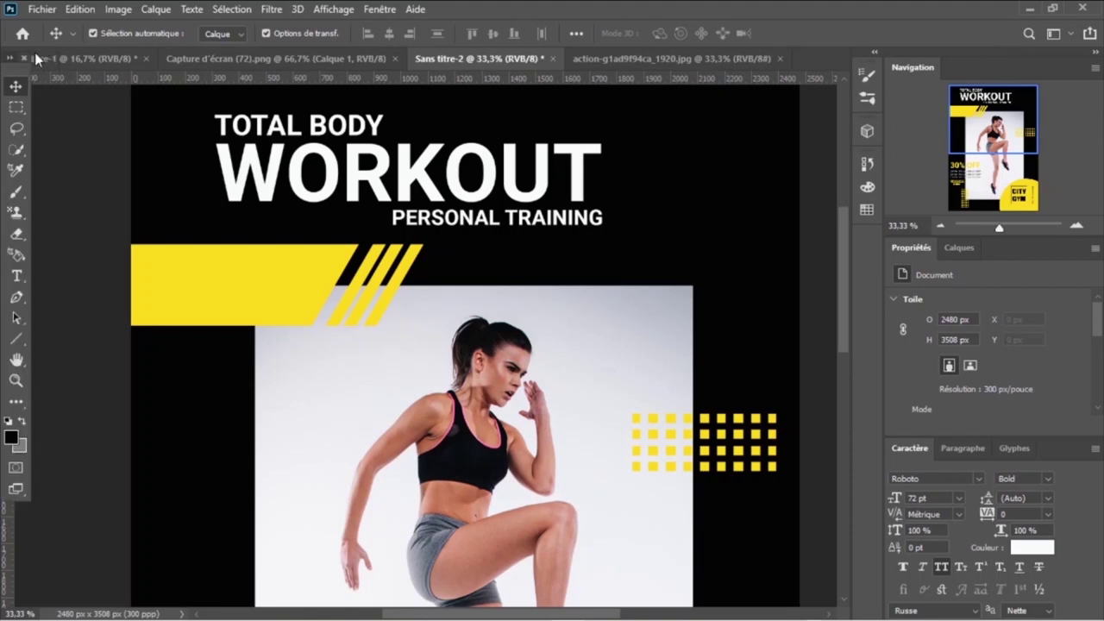
pyautogui.moveTo(1005, 147)
pyautogui.mouseDown()
pyautogui.moveTo(1006, 102)
pyautogui.moveTo(985, 78)
pyautogui.mouseUp()
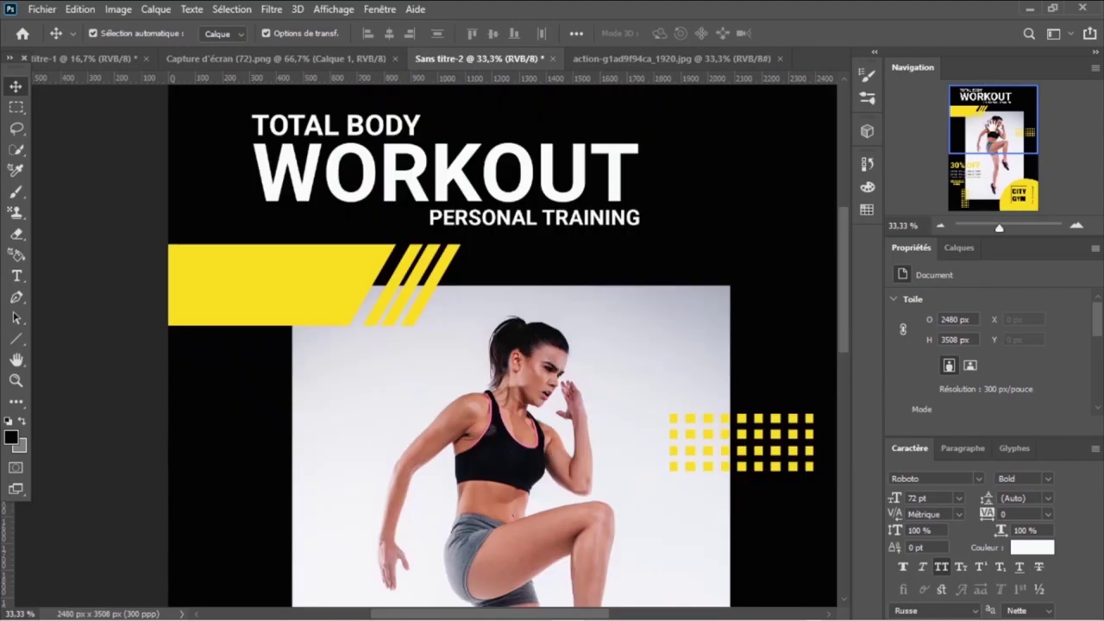
pyautogui.moveTo(991, 128)
pyautogui.mouseDown()
pyautogui.moveTo(996, 226)
pyautogui.moveTo(1013, 246)
pyautogui.moveTo(979, 107)
pyautogui.mouseUp()
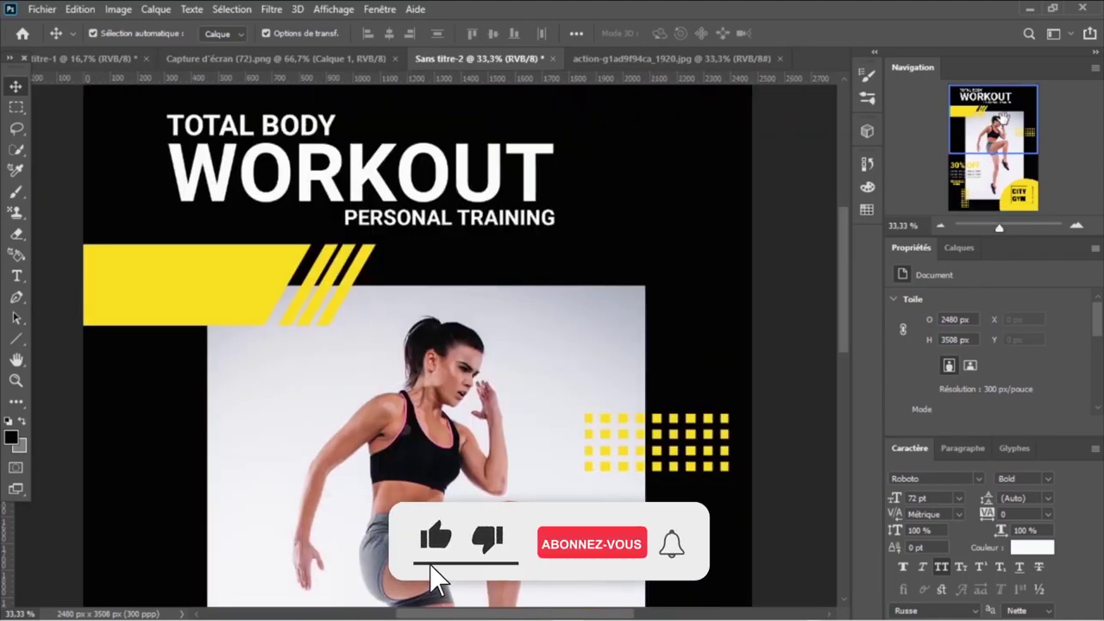
pyautogui.hotkey('ctrl', '-')
pyautogui.scroll(-2, 414, 345)
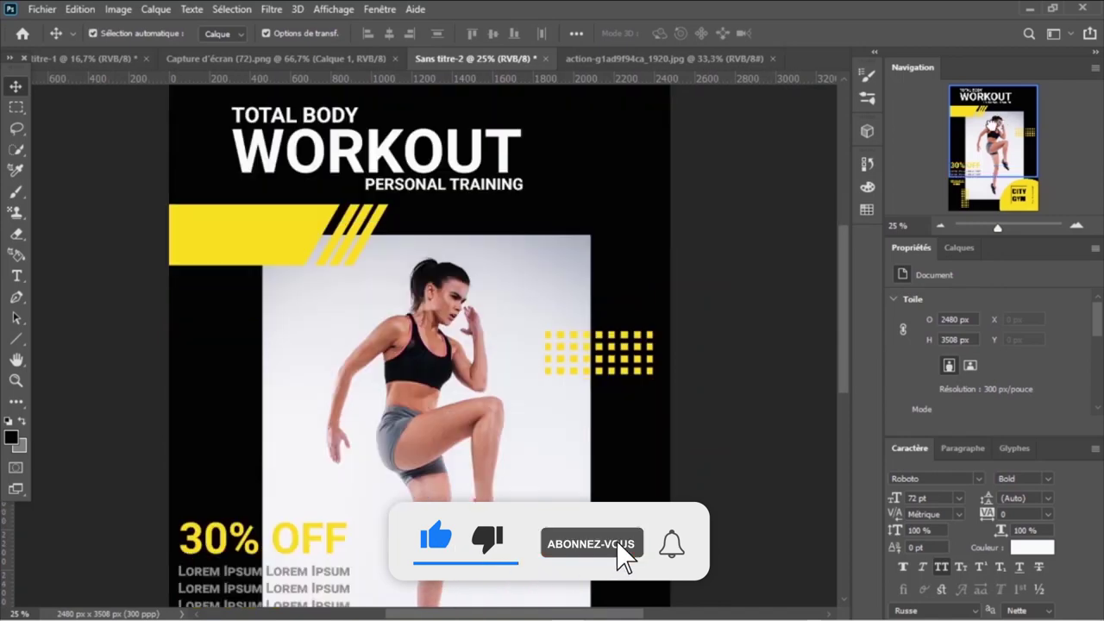
pyautogui.scroll(-2, 414, 345)
pyautogui.moveTo(998, 170); pyautogui.dragTo(994, 207)
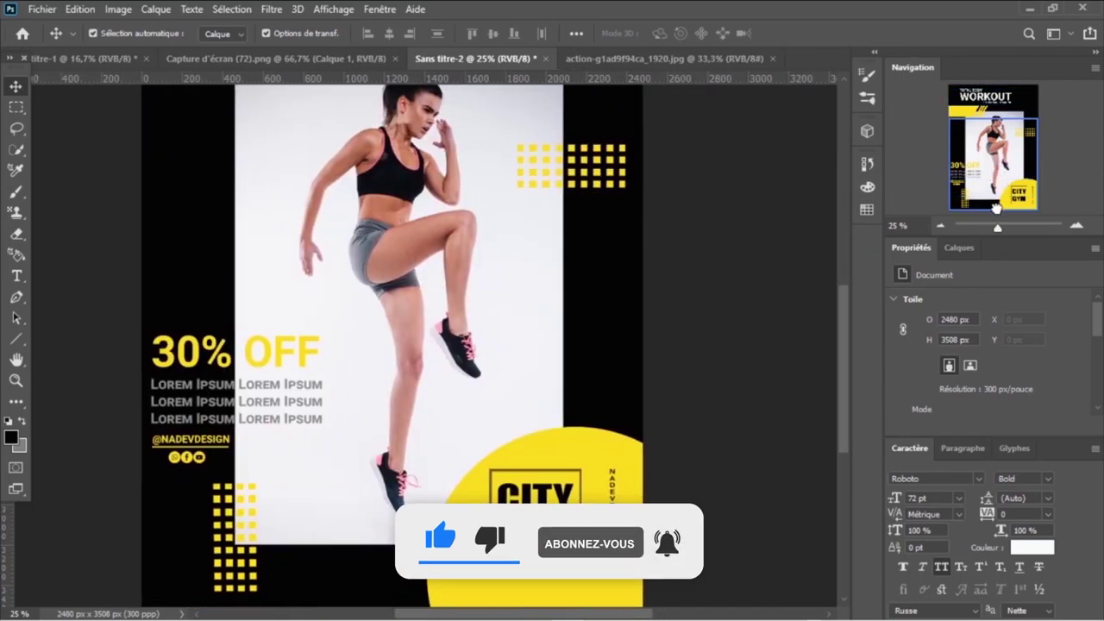